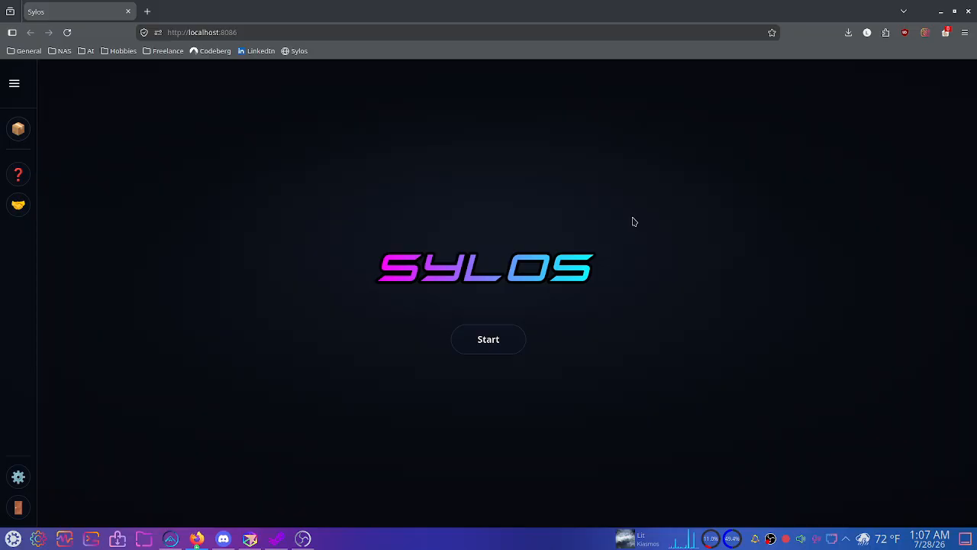
Start a new migration and open the source service selection from the migration setup.
left_click(489, 339)
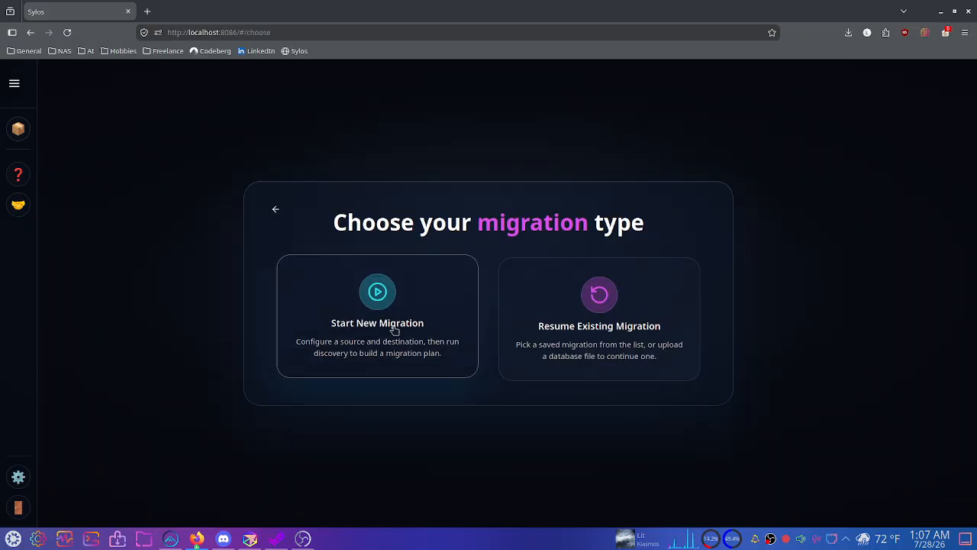
left_click(394, 329)
left_click(412, 316)
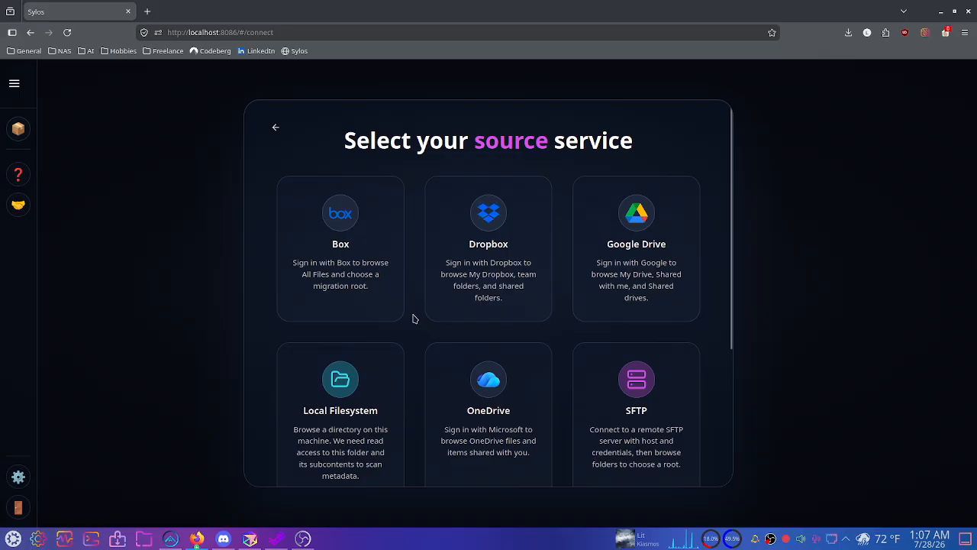
left_click(277, 130)
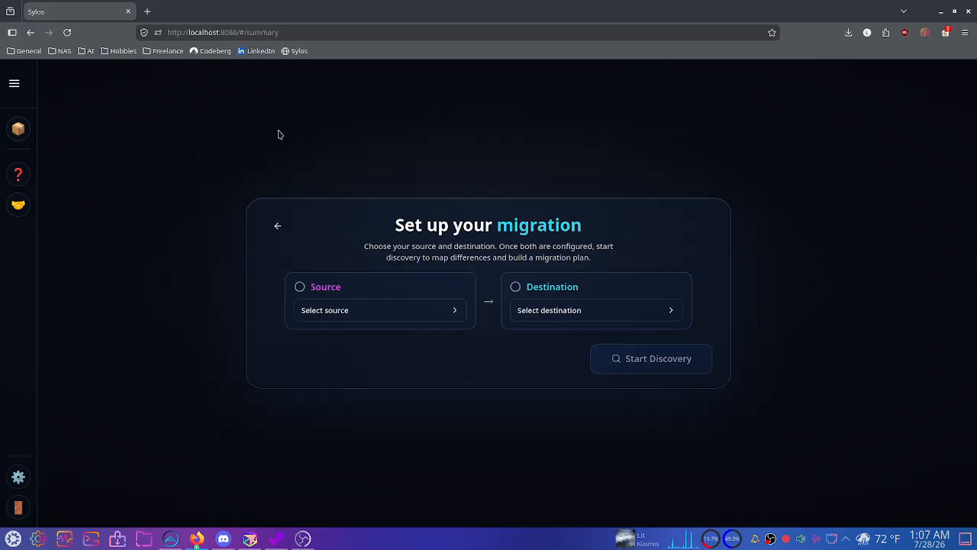
left_click(362, 308)
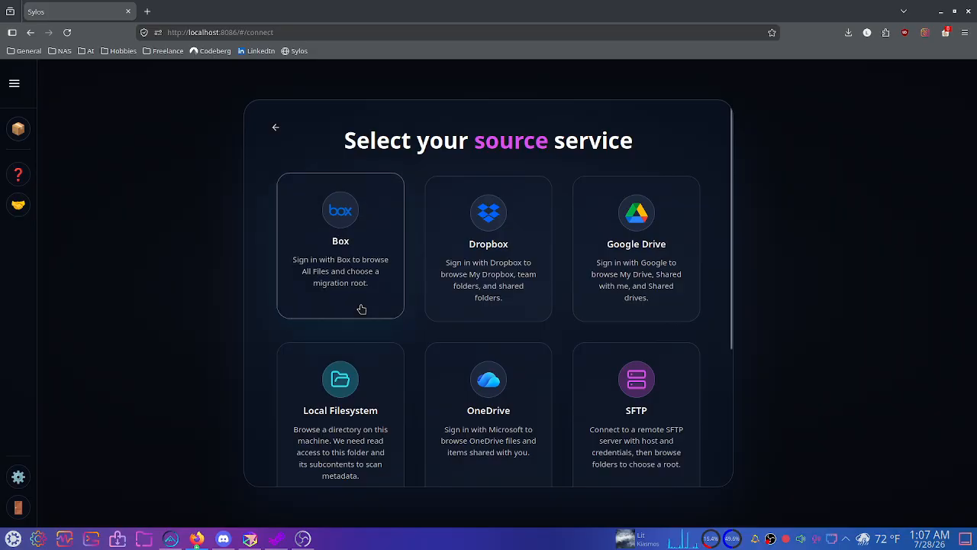
Examine the full range of source services offered for the migration, from Box through Spectra.
scroll(705, 290, "down", 3)
scroll(706, 290, "up", 3)
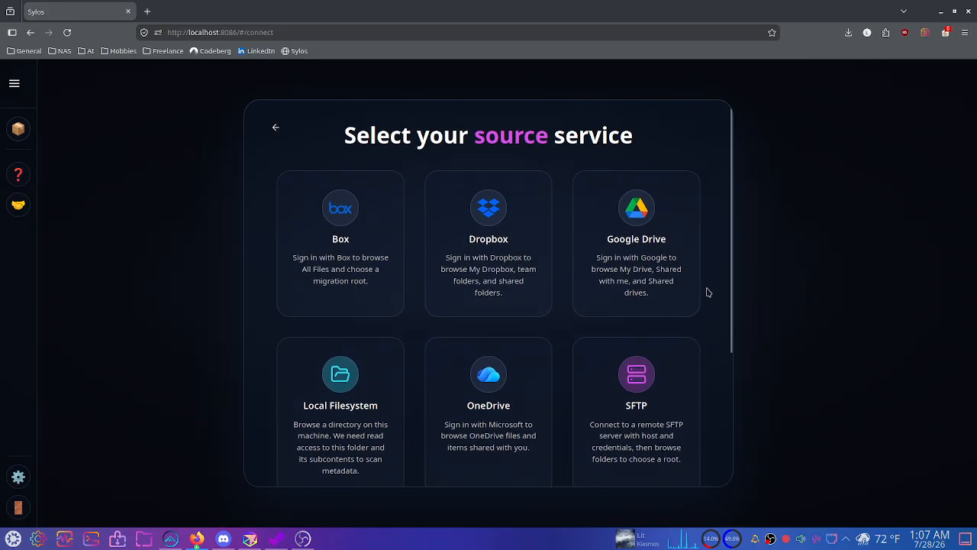
scroll(707, 291, "down", 3)
scroll(707, 291, "up", 1)
scroll(706, 291, "down", 1)
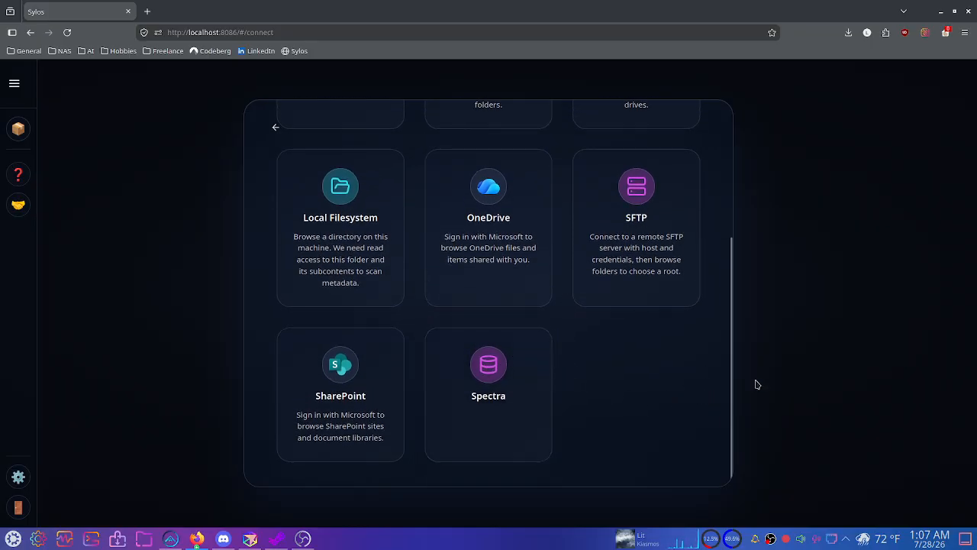
scroll(724, 375, "up", 3)
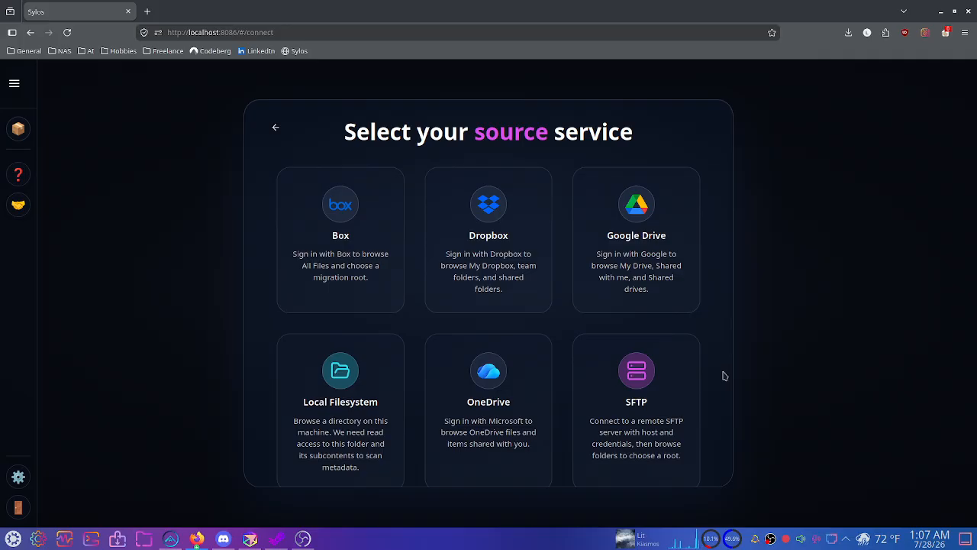
scroll(725, 375, "down", 3)
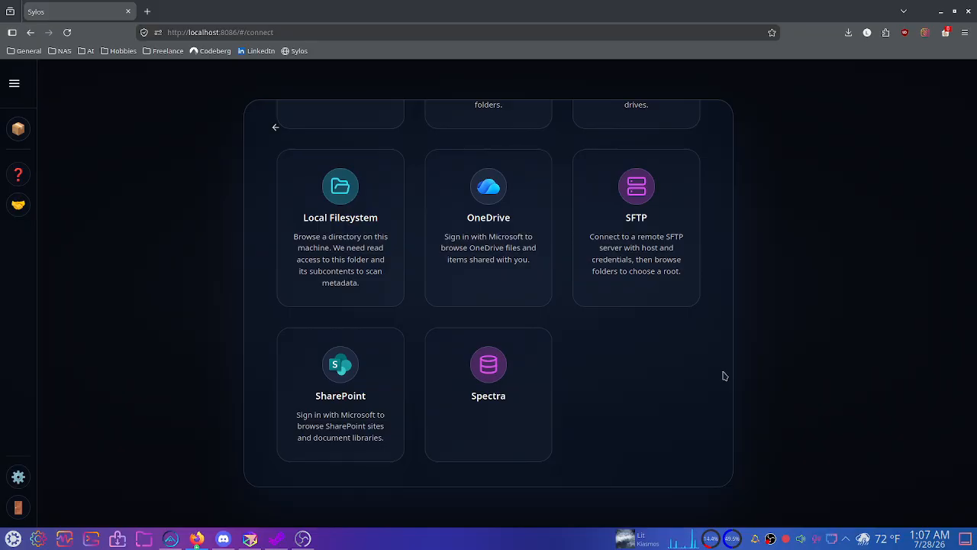
scroll(723, 373, "up", 2)
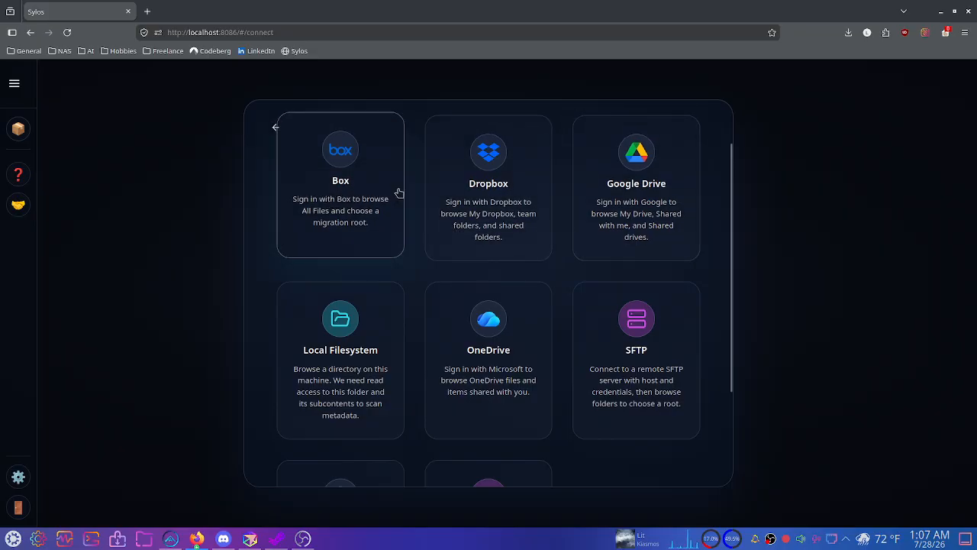
scroll(421, 234, "up", 2)
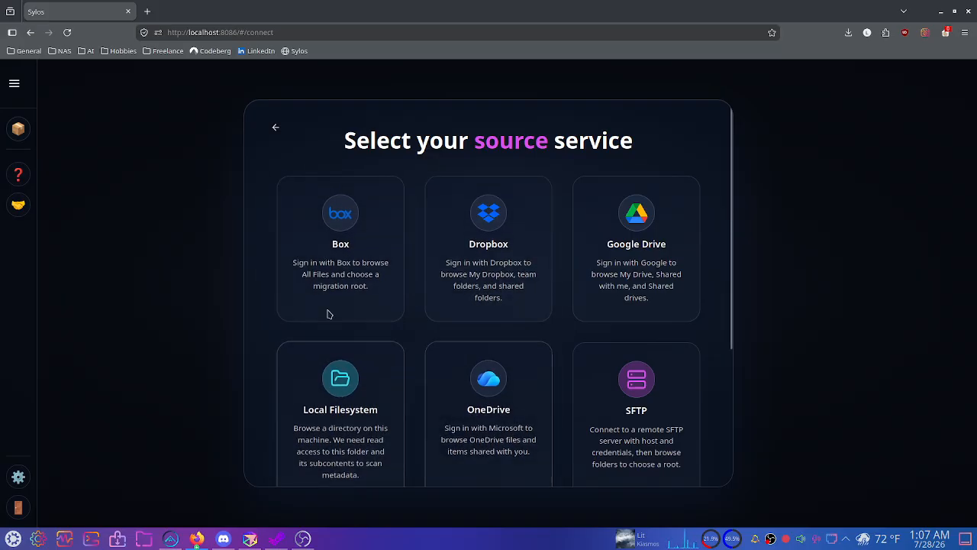
scroll(437, 329, "down", 3)
scroll(457, 359, "up", 3)
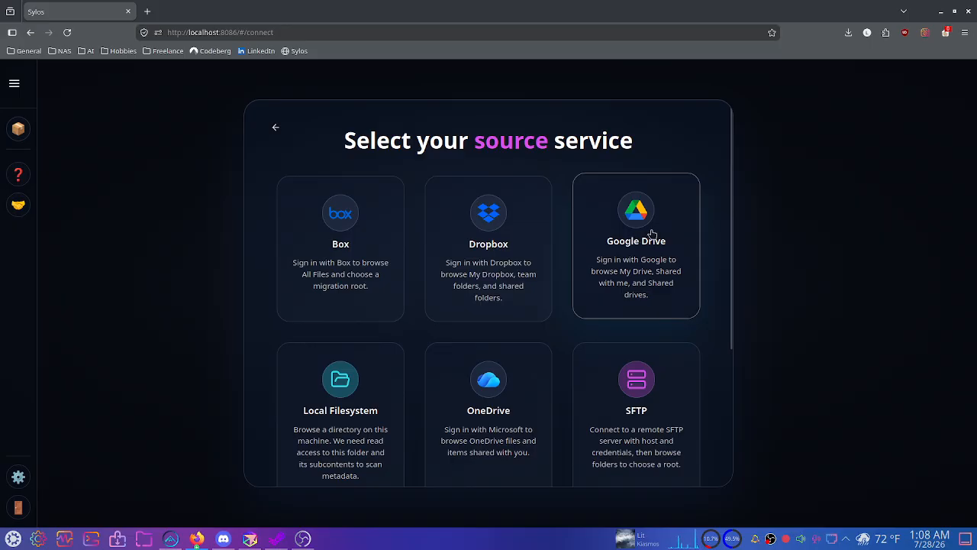
Open the Sylos website in a new browser tab and go to its Codeberg organization page.
left_click(147, 11)
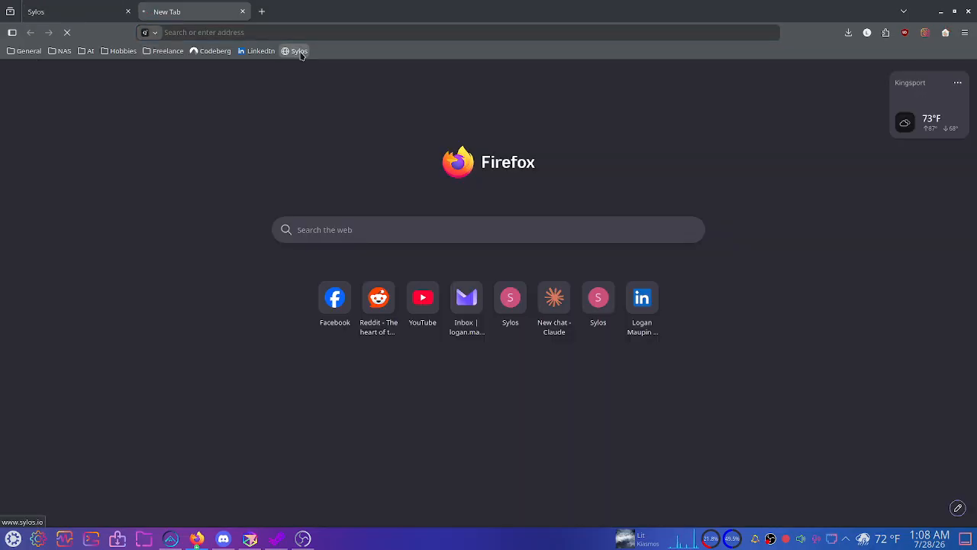
left_click(298, 51)
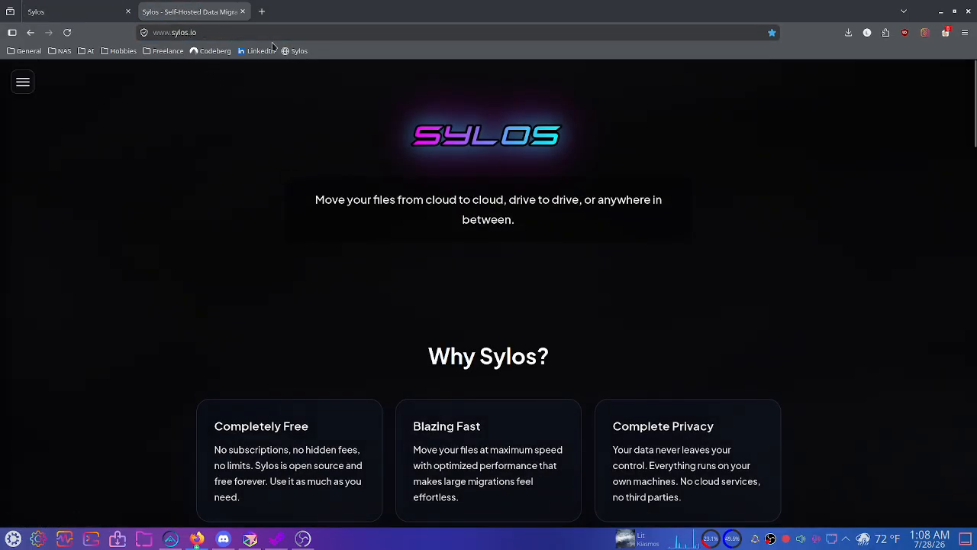
scroll(387, 275, "down", 10)
scroll(387, 276, "down", 7)
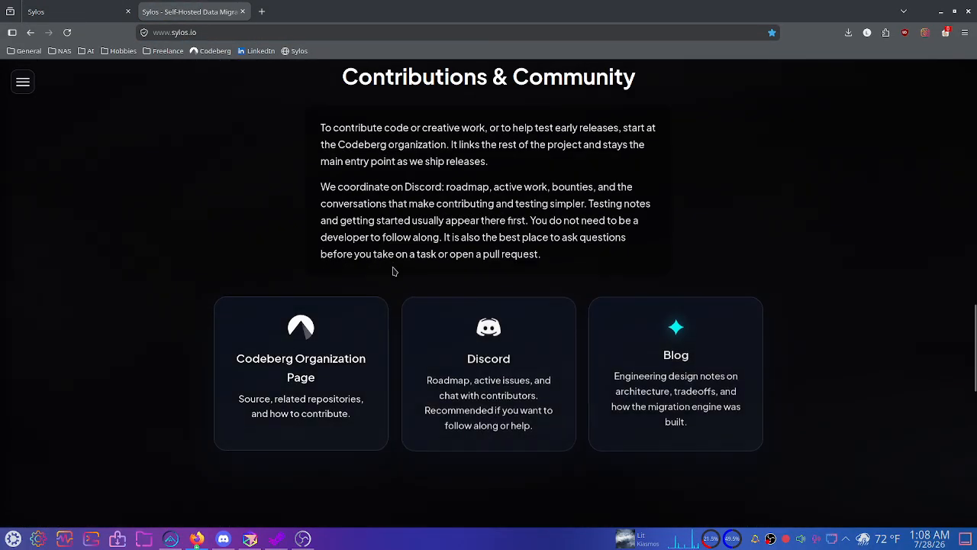
scroll(316, 366, "up", 3)
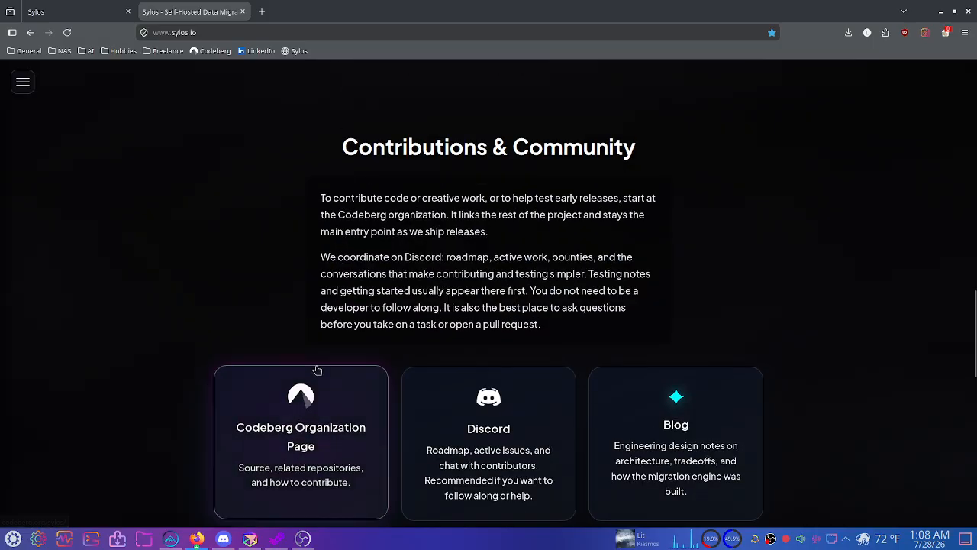
scroll(309, 335, "down", 1)
left_click(305, 331)
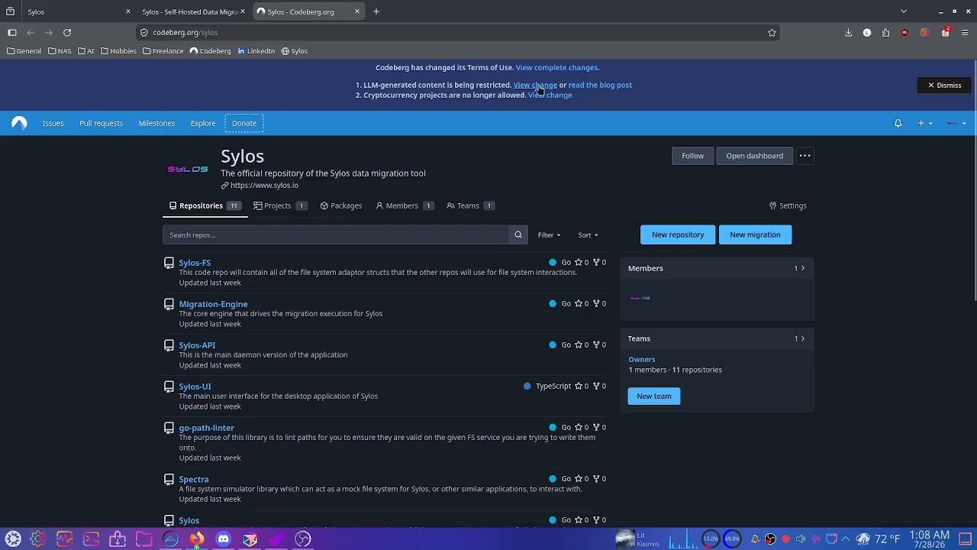
Open the main Sylos repository's wiki guide "How to set up Google Drive for migrations in Sylos".
scroll(463, 121, "down", 2)
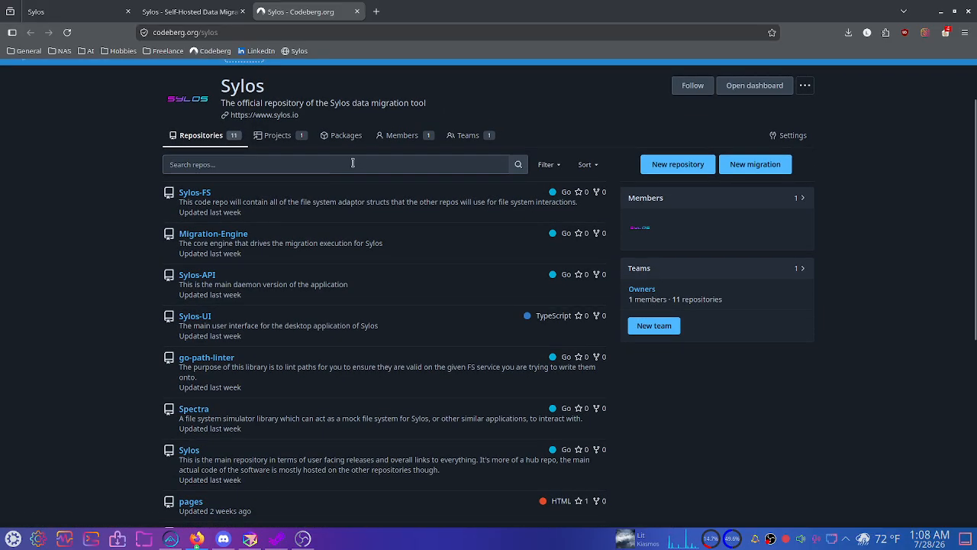
scroll(223, 216, "down", 6)
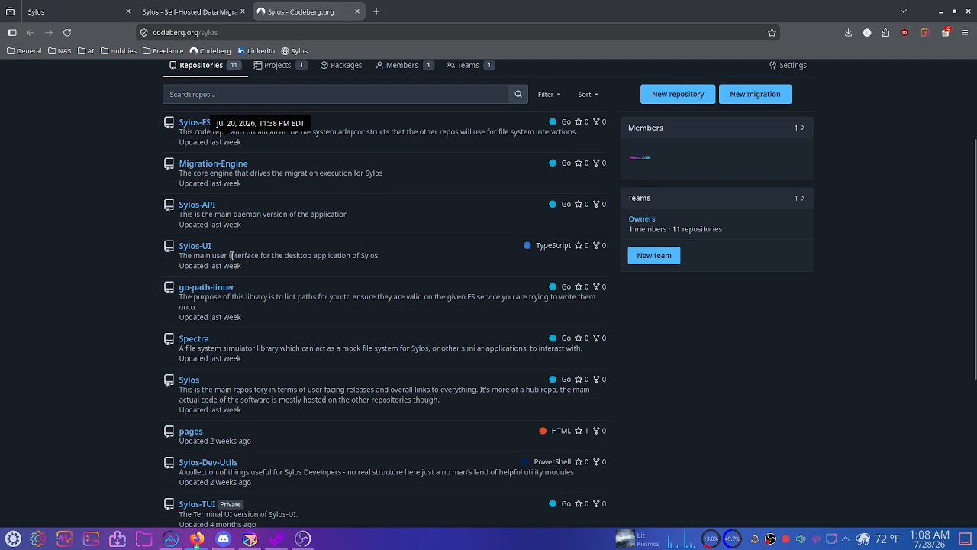
scroll(242, 316, "up", 4)
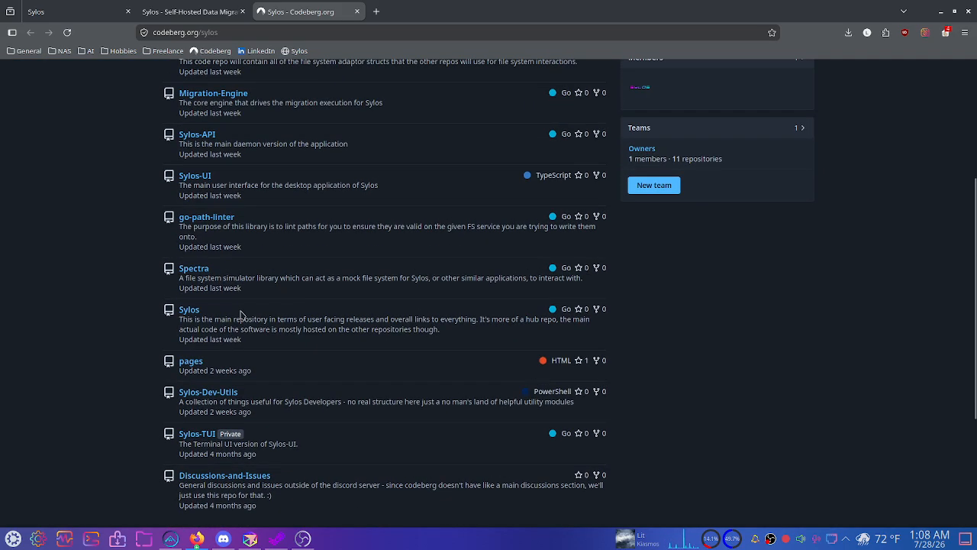
scroll(241, 313, "down", 2)
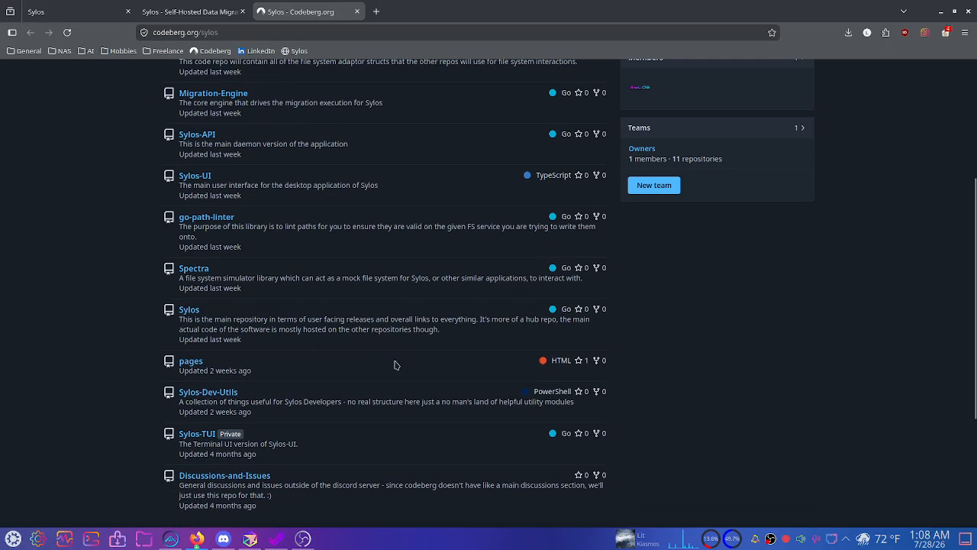
left_click(188, 310)
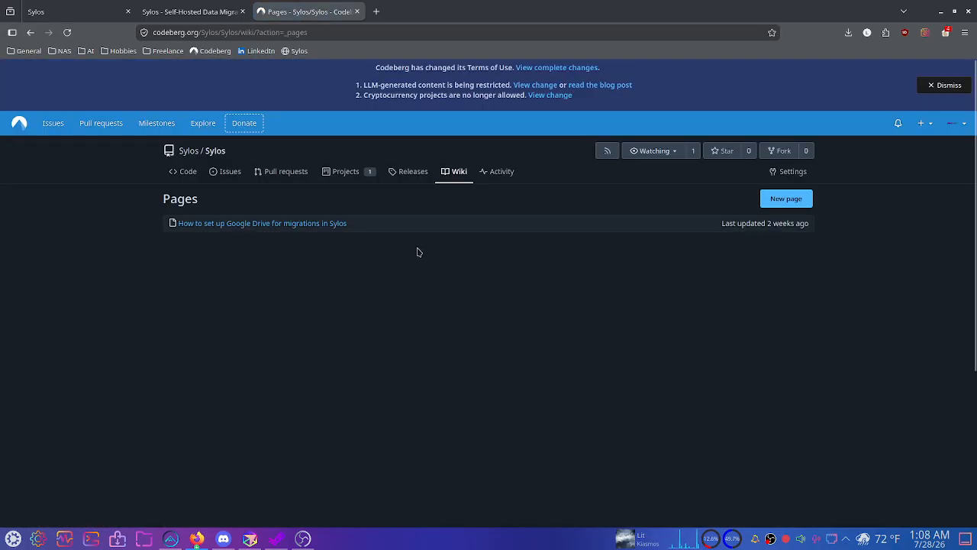
left_click(258, 224)
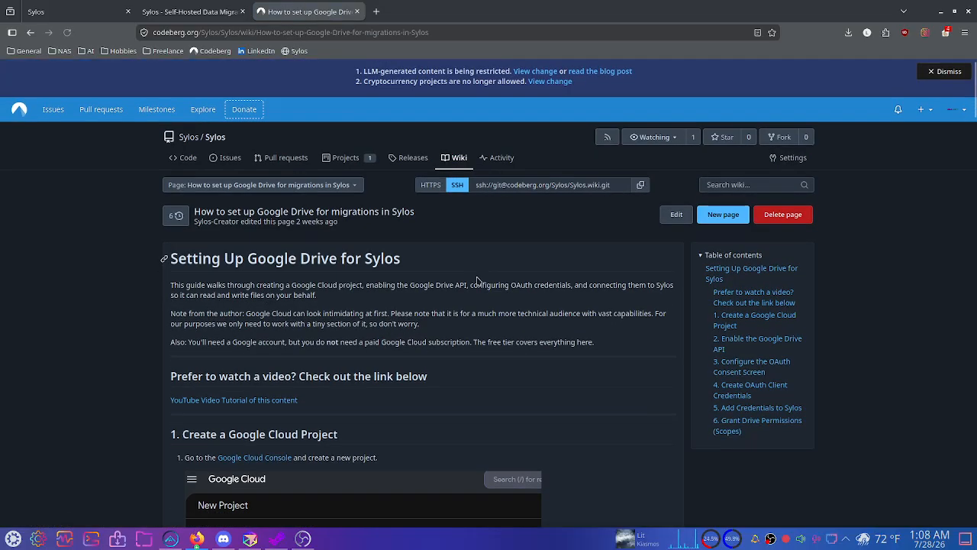
Skim the Google Drive setup guide, and close both the Codeberg and Sylos website tabs.
scroll(477, 280, "down", 6)
scroll(477, 280, "down", 15)
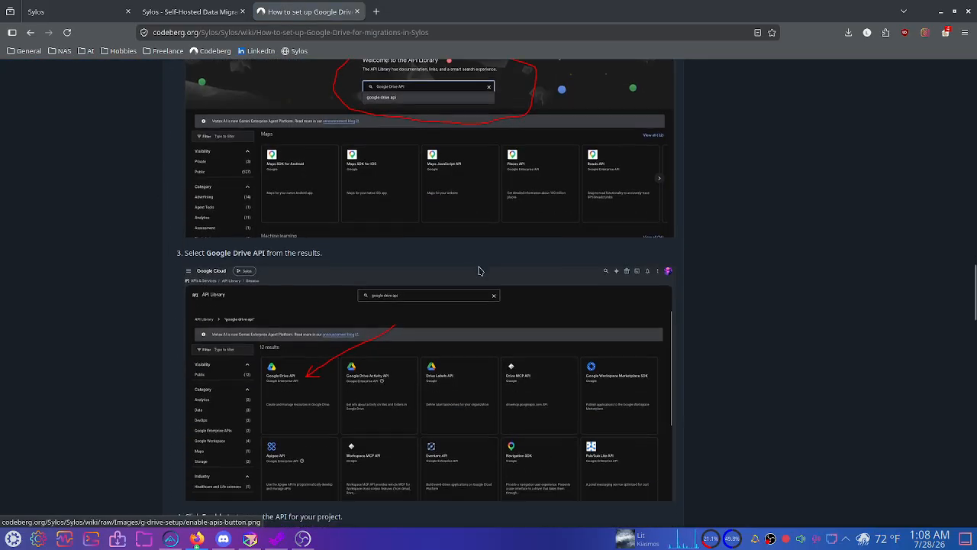
scroll(478, 271, "down", 8)
scroll(486, 257, "up", 12)
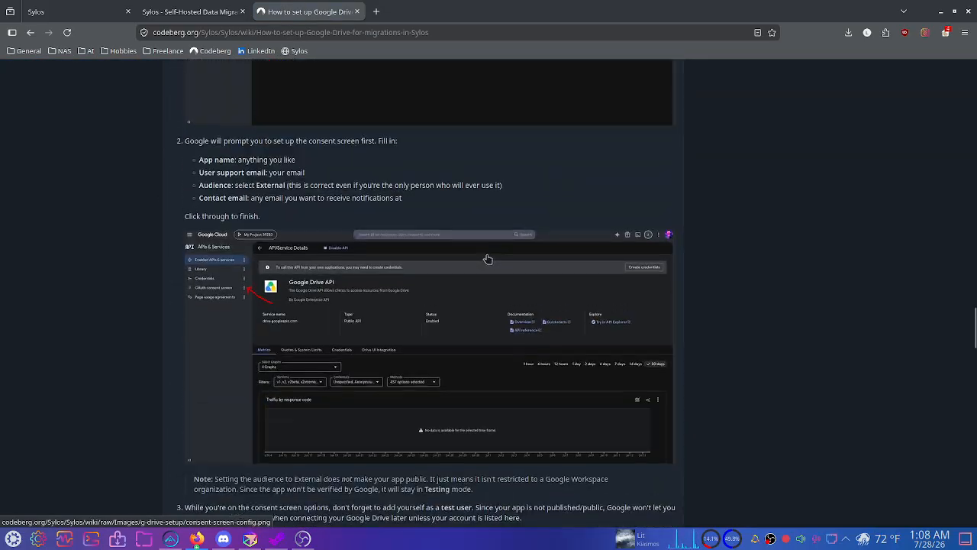
scroll(488, 259, "up", 20)
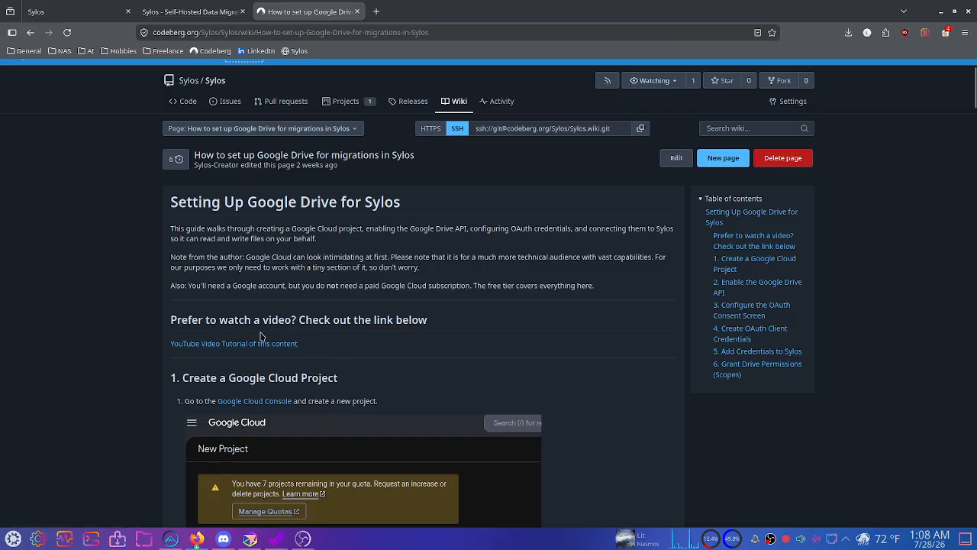
left_click(356, 12)
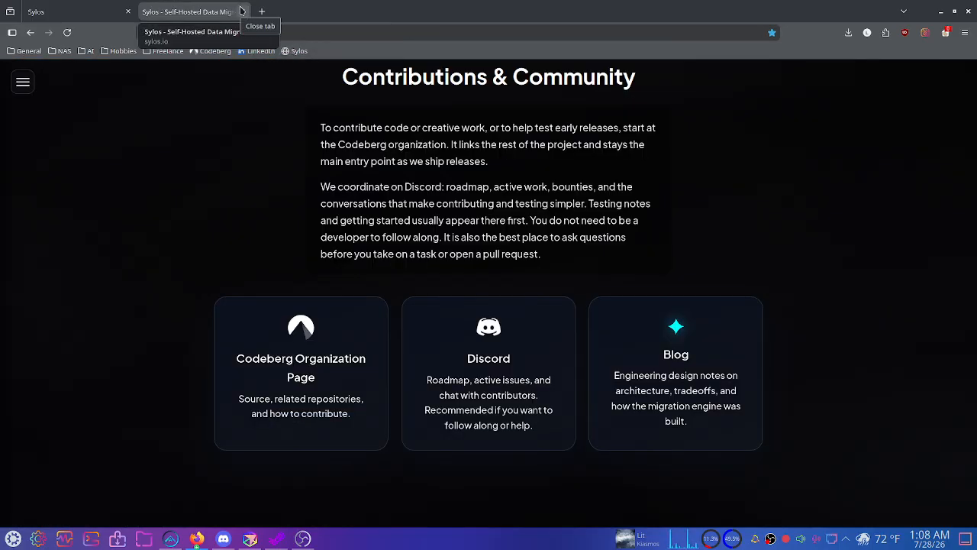
left_click(240, 11)
Review the source service options again, including Local Filesystem, OneDrive, SFTP, SharePoint and Spectra.
scroll(283, 140, "down", 1)
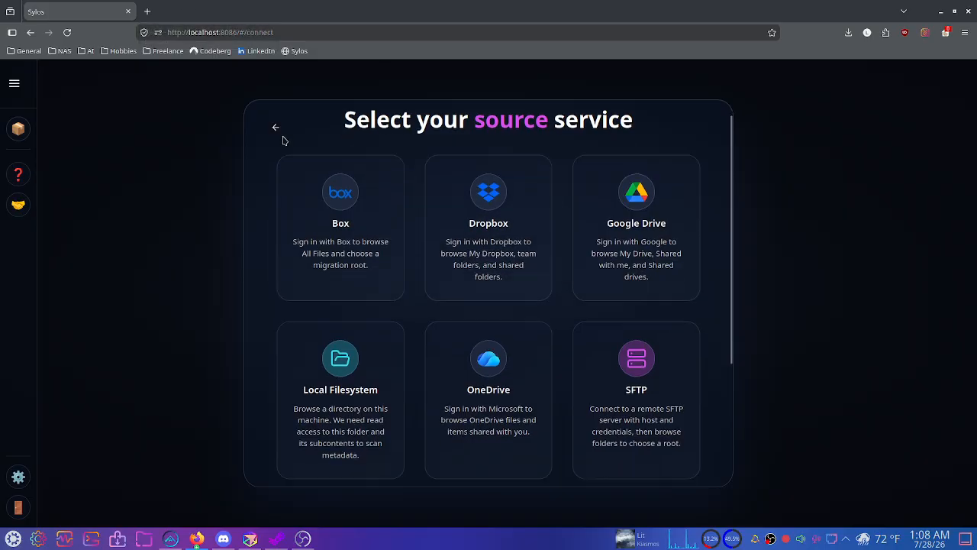
scroll(281, 139, "down", 3)
scroll(436, 170, "up", 3)
scroll(614, 313, "down", 3)
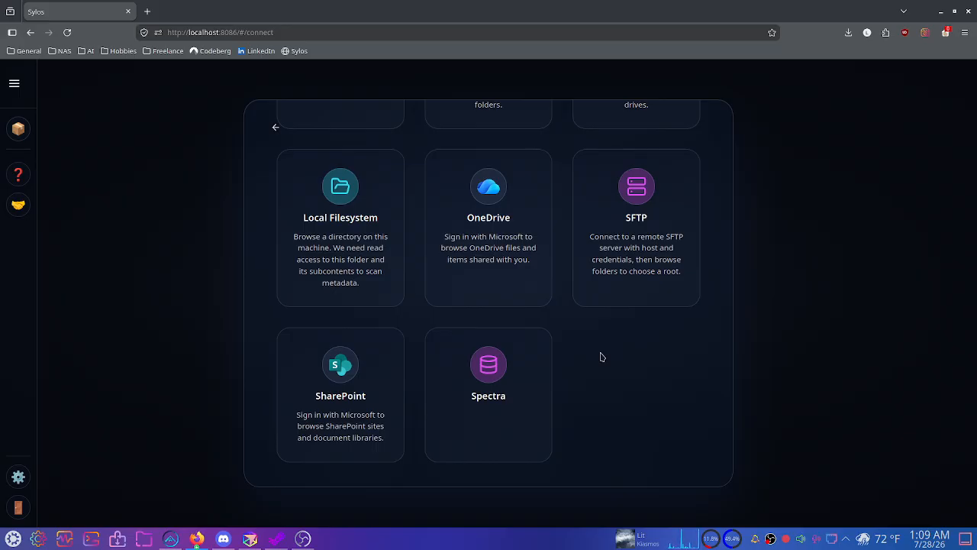
scroll(476, 395, "up", 3)
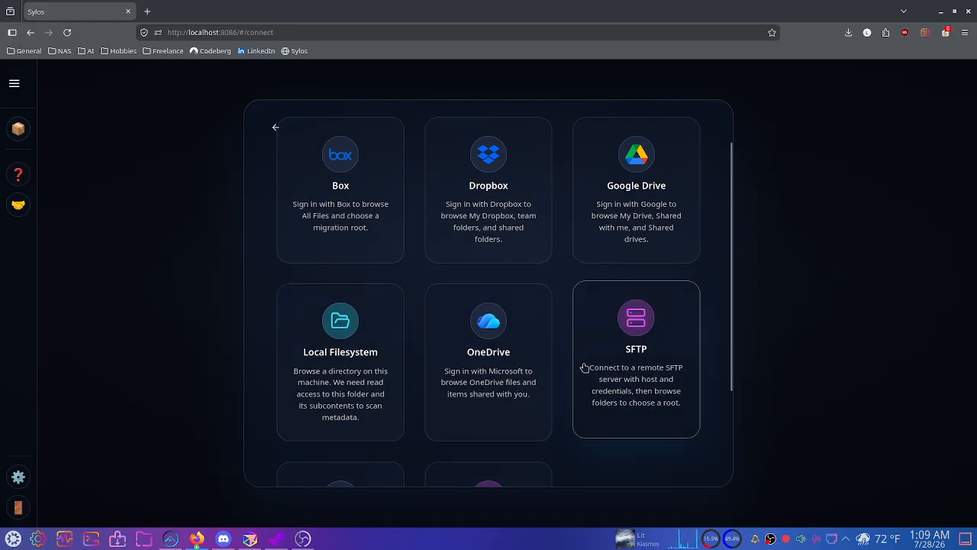
scroll(584, 368, "up", 1)
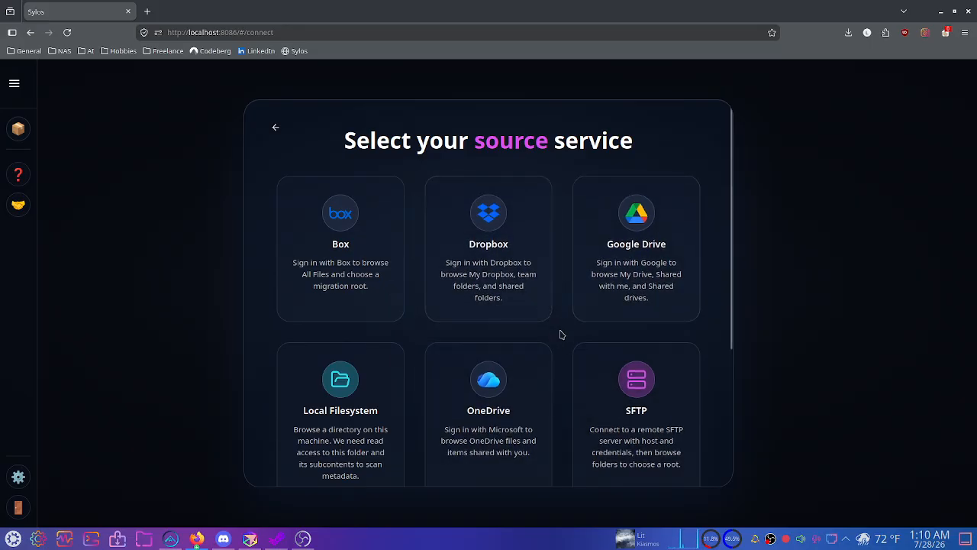
scroll(562, 335, "down", 2)
scroll(546, 323, "up", 2)
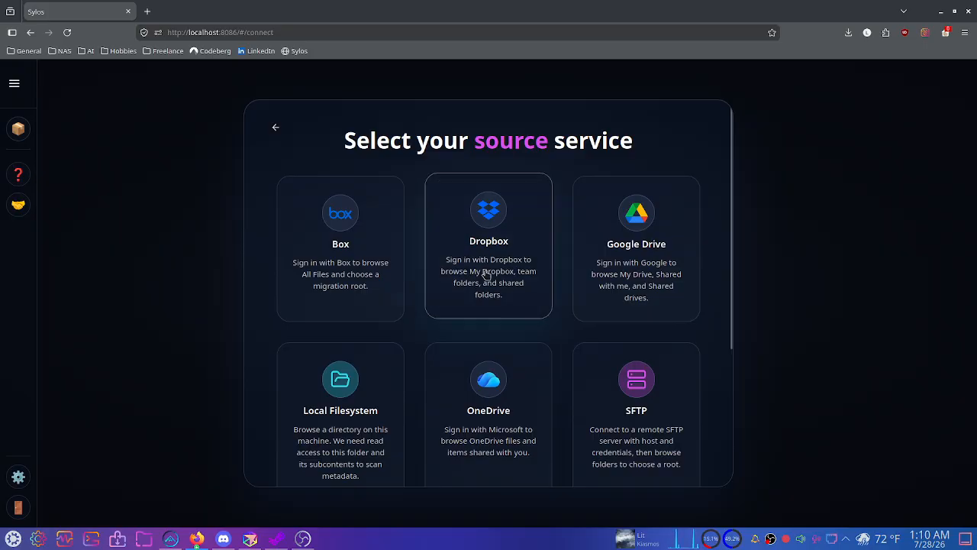
View the drives offered by the Local Filesystem source and return to the source service selection.
left_click(277, 133)
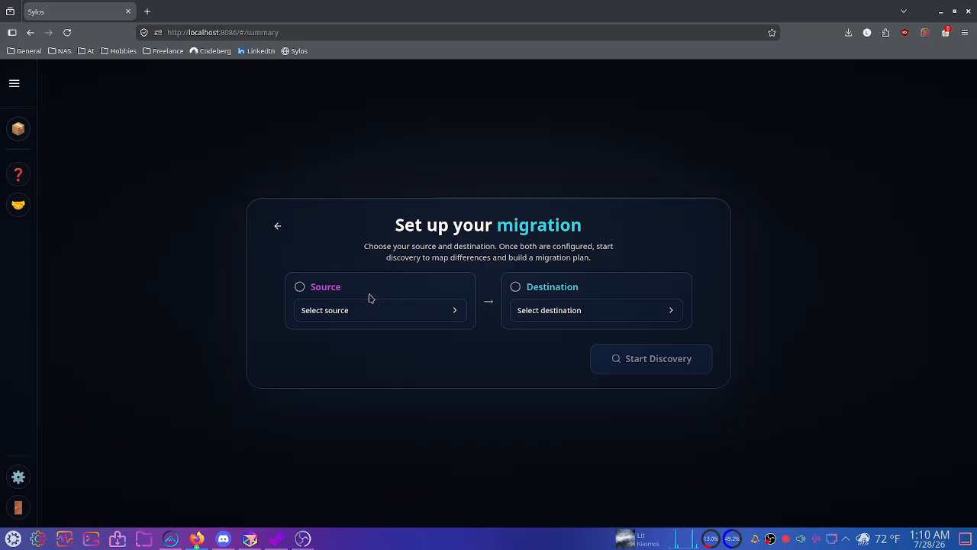
left_click(436, 312)
left_click(367, 408)
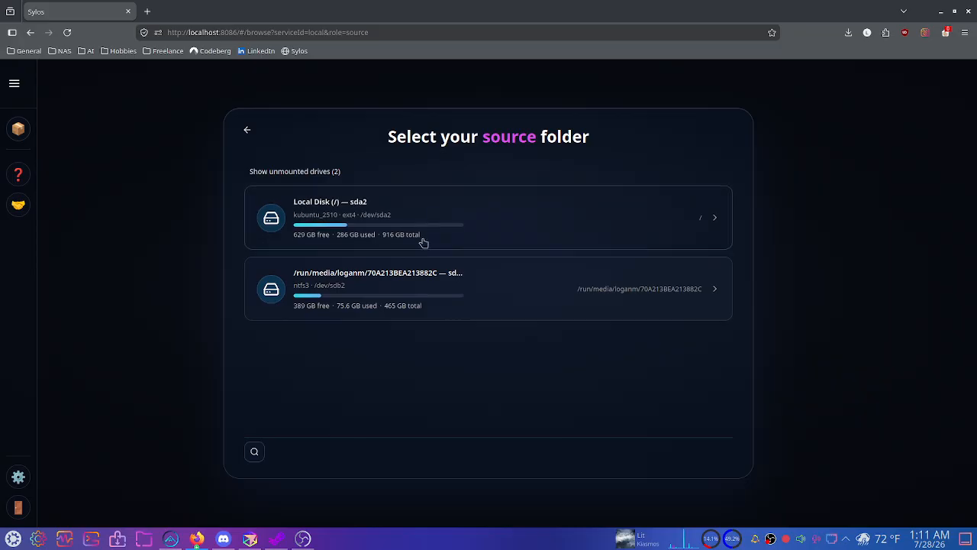
left_click(246, 130)
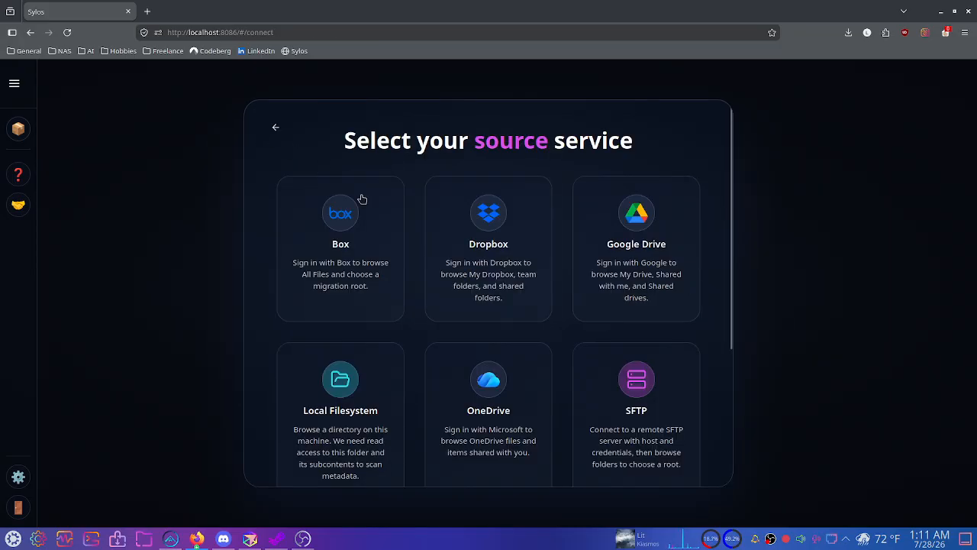
Connect an SFTP source account using the saved homenas connection on port 22.
left_click(653, 405)
left_click(464, 280)
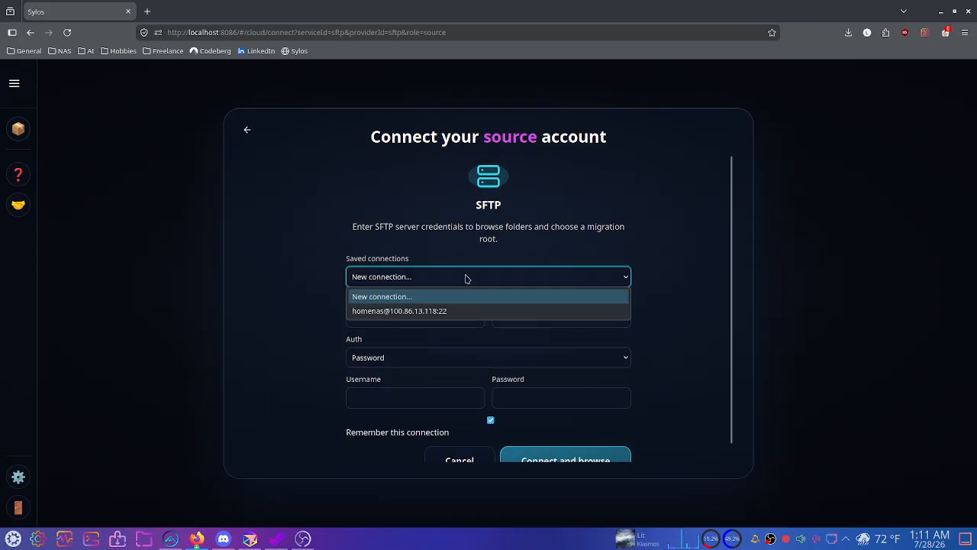
left_click(410, 309)
scroll(473, 207, "down", 1)
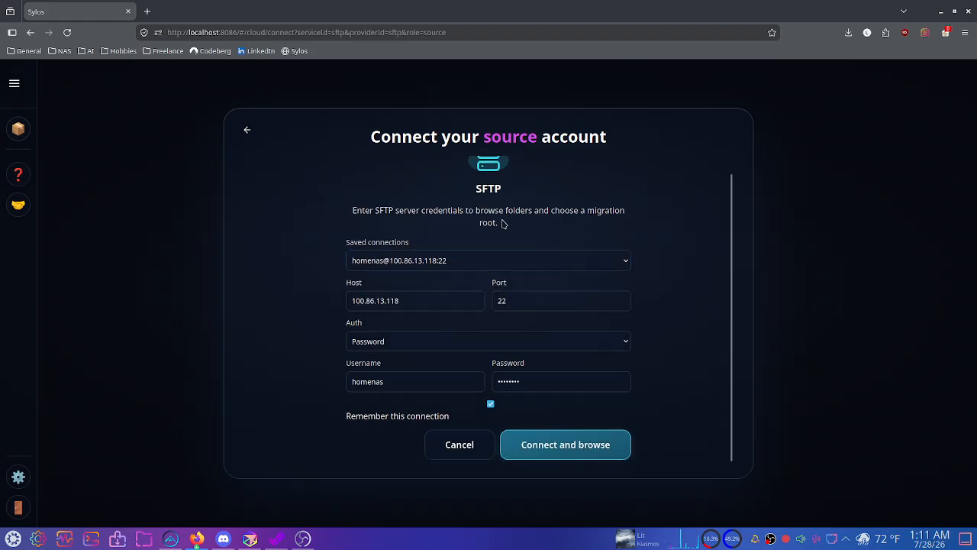
left_click(583, 449)
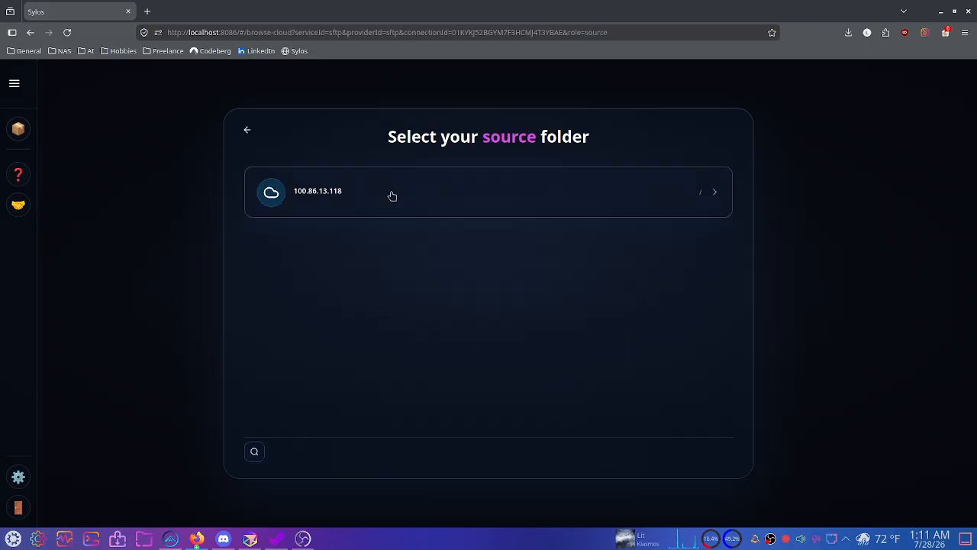
Browse the SFTP server's root and select the mnt folder as the migration source.
left_click(392, 197)
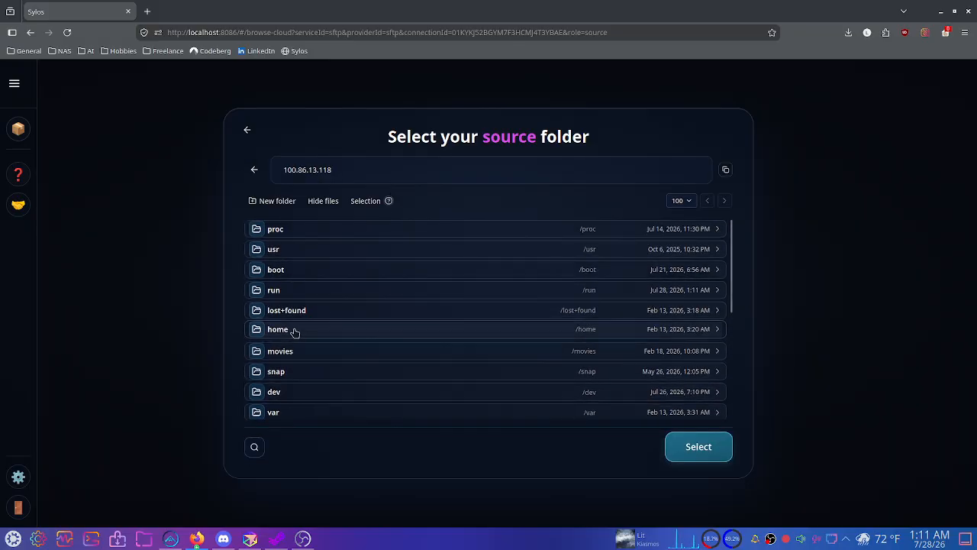
scroll(336, 301, "down", 3)
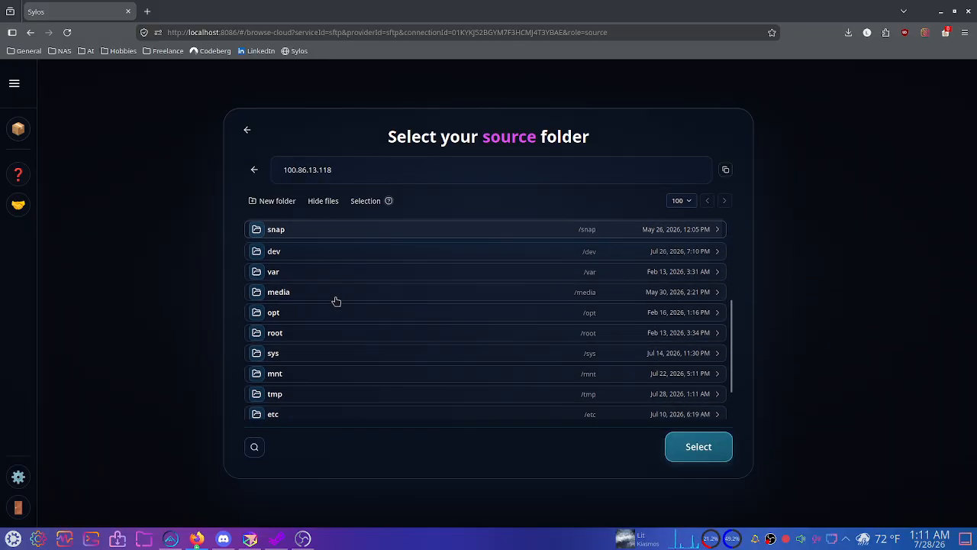
scroll(318, 304, "down", 2)
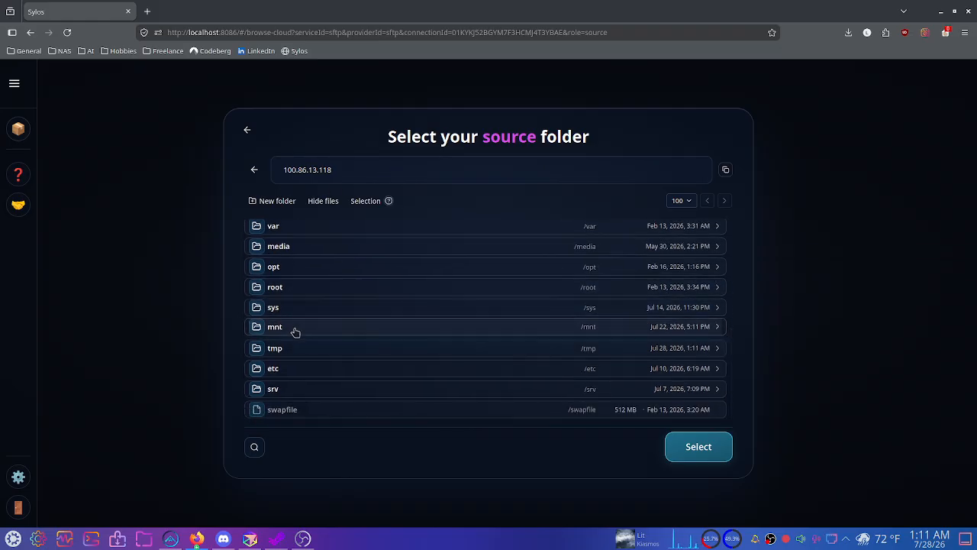
left_click(295, 332)
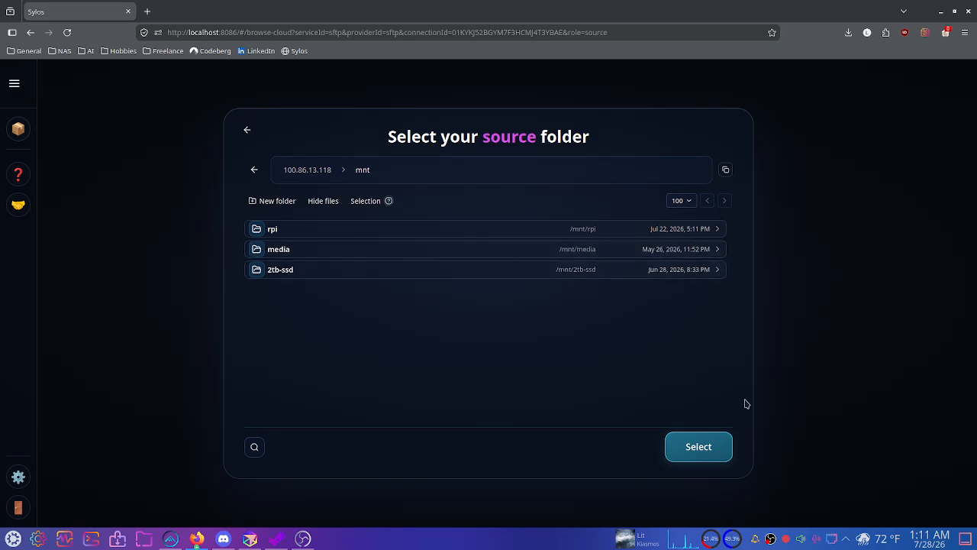
left_click(710, 442)
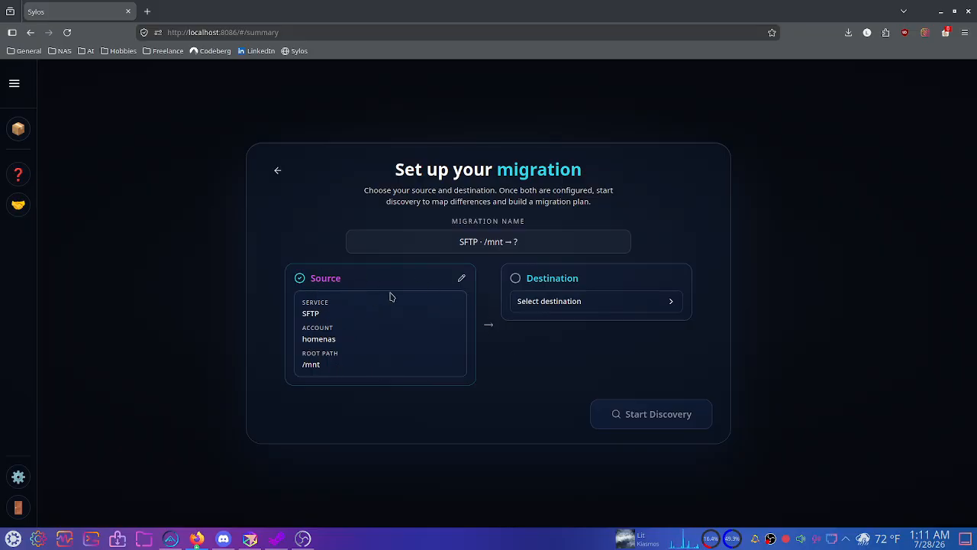
Connect Google Drive as the destination, granting Sylos access to the Google account, and select My Drive as the destination folder.
left_click(565, 307)
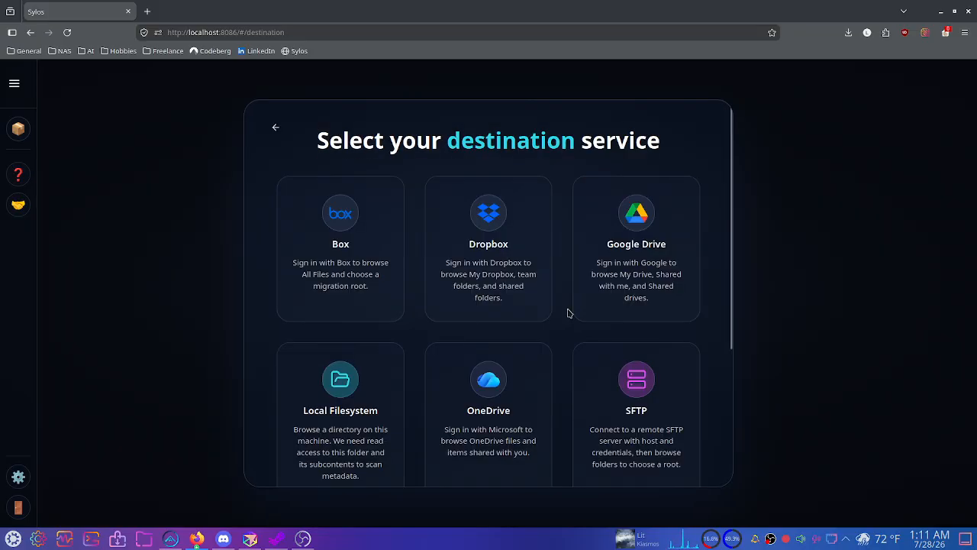
left_click(632, 298)
left_click(508, 349)
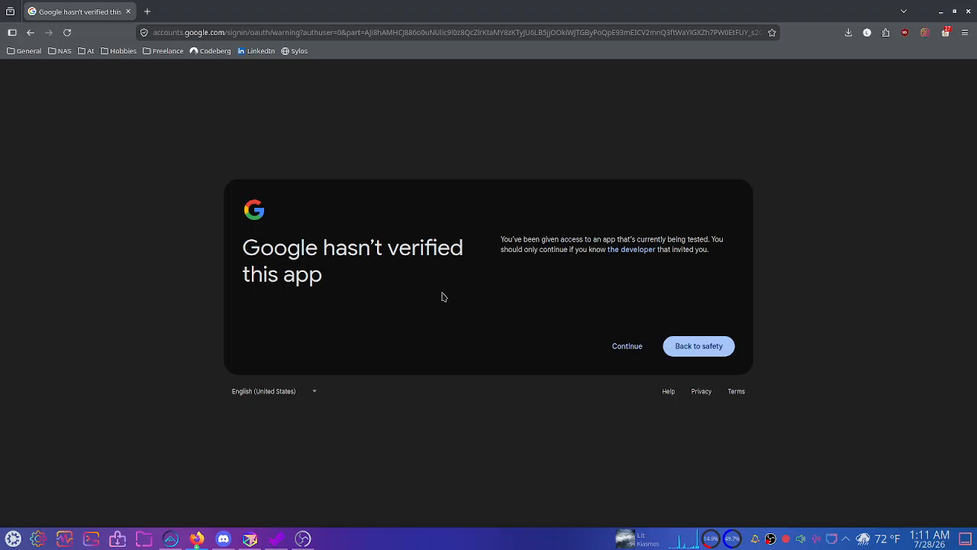
left_click(627, 347)
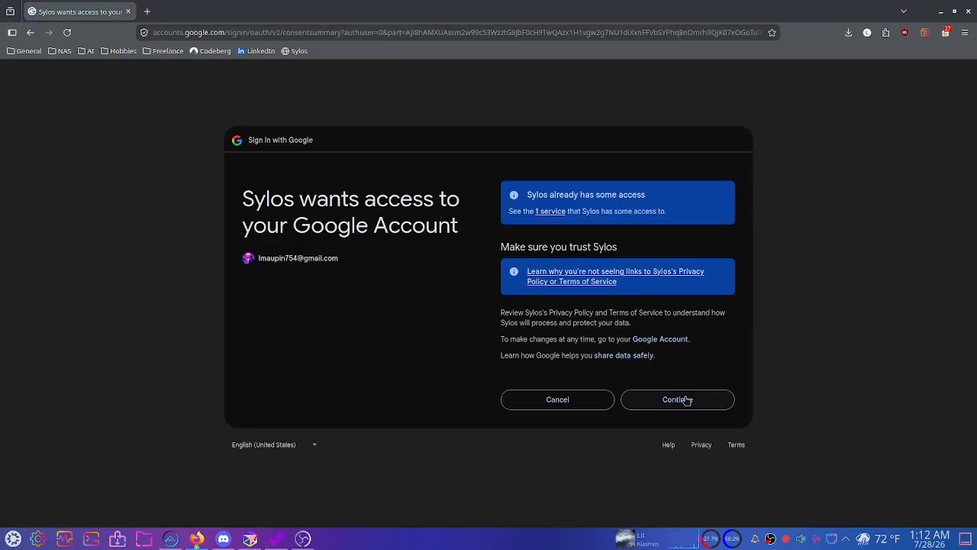
left_click(686, 400)
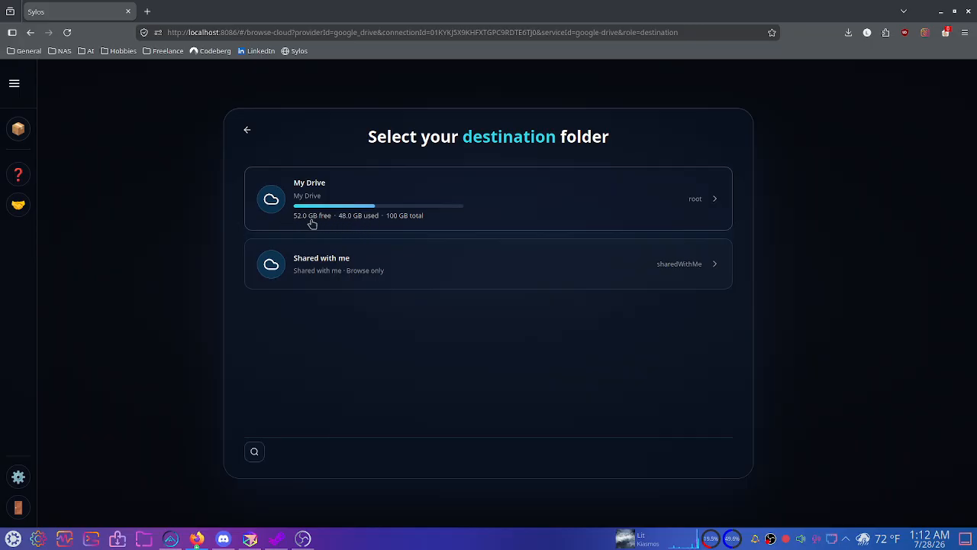
left_click(457, 203)
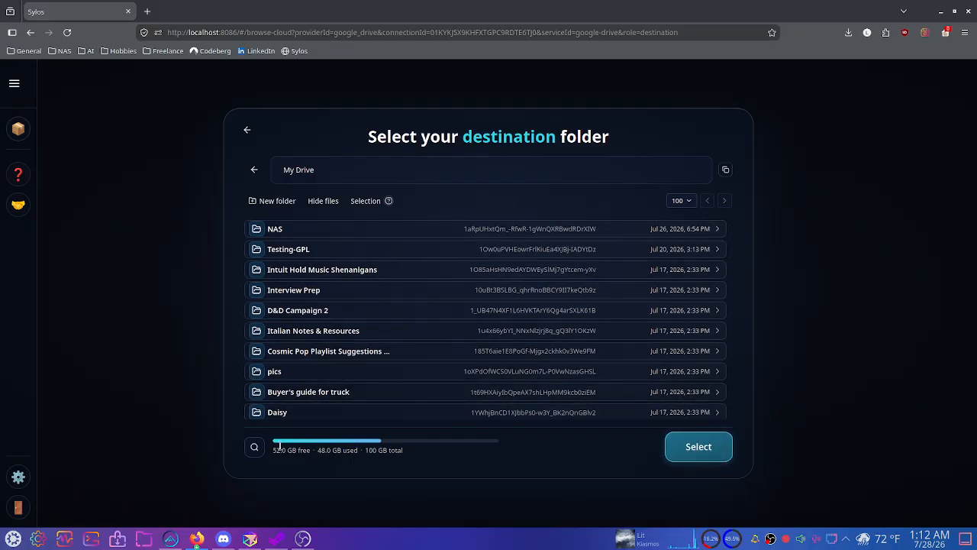
left_click(699, 450)
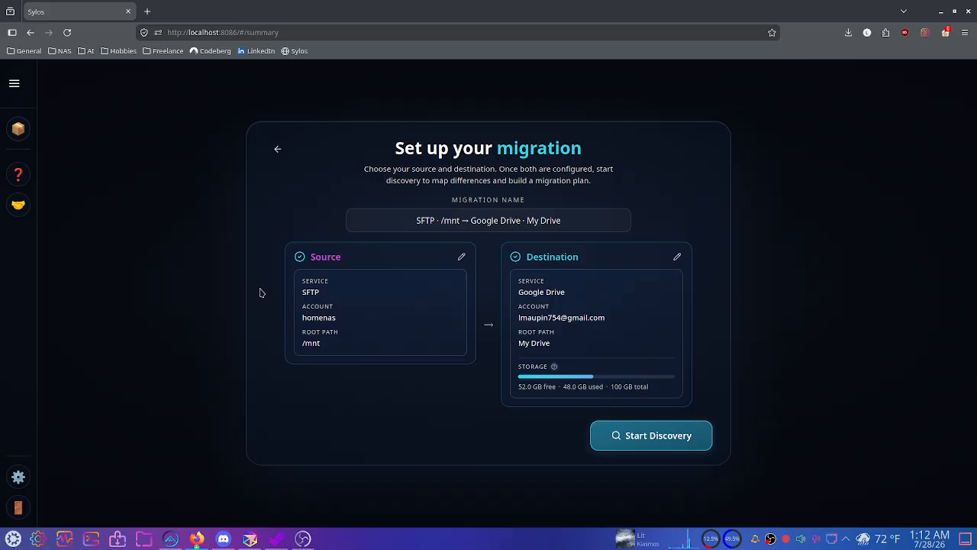
Back out of the configured migration to the migration type choice and start a new migration.
left_click(461, 258)
left_click(246, 131)
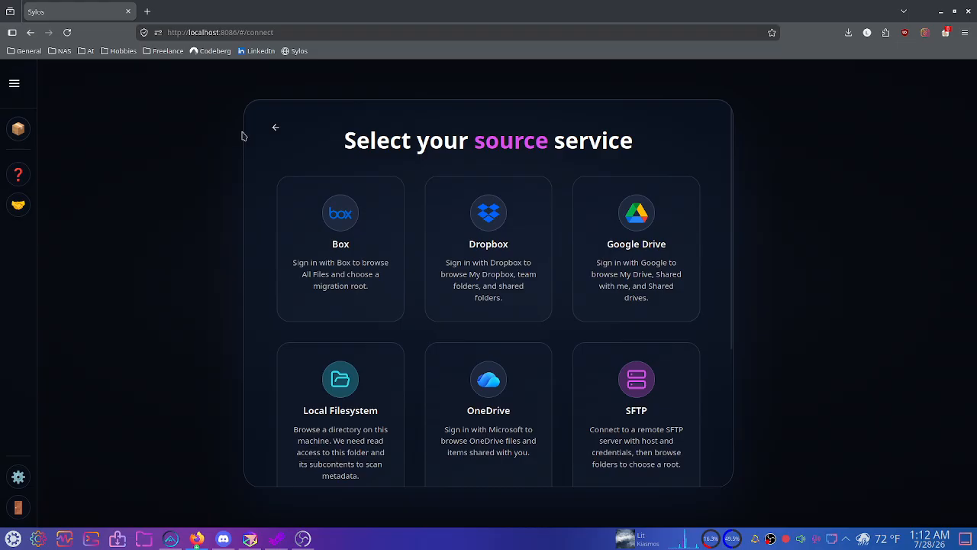
left_click(272, 126)
left_click(276, 149)
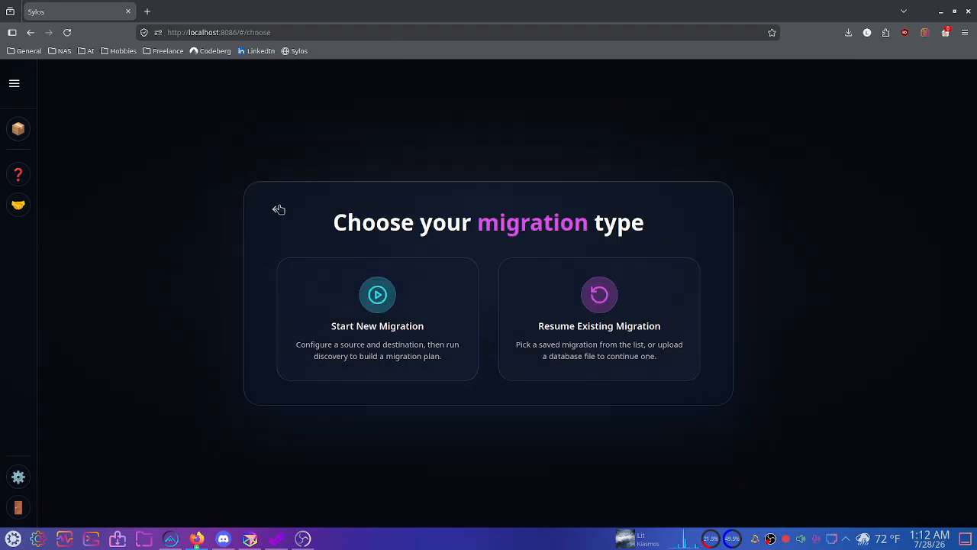
left_click(325, 297)
left_click(340, 310)
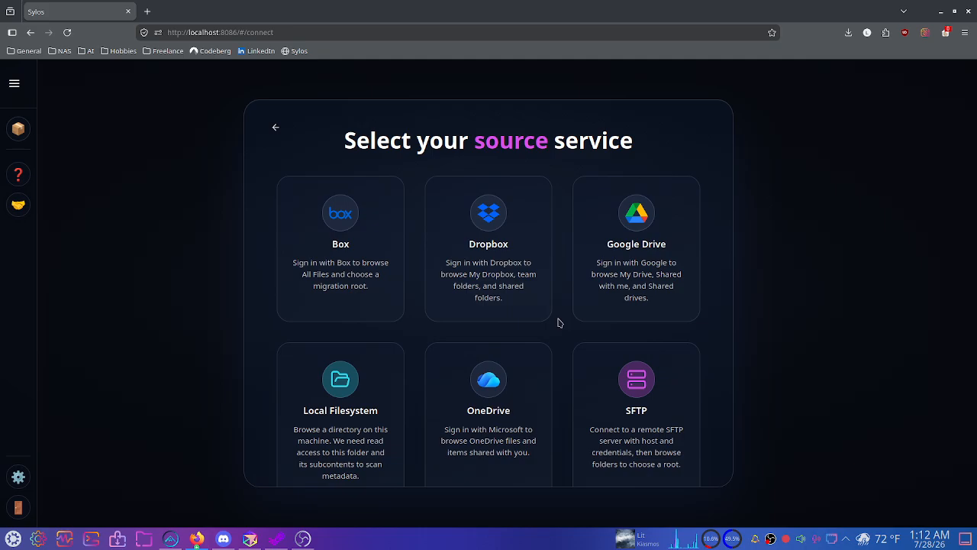
Choose SFTP as the source service and connect with the saved homenas connection.
left_click(645, 428)
left_click(485, 277)
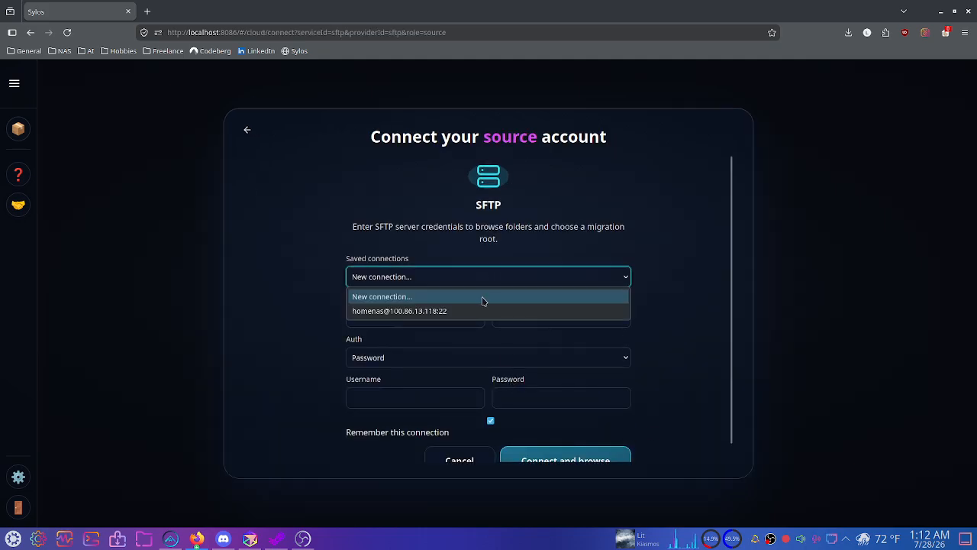
left_click(481, 310)
left_click(558, 456)
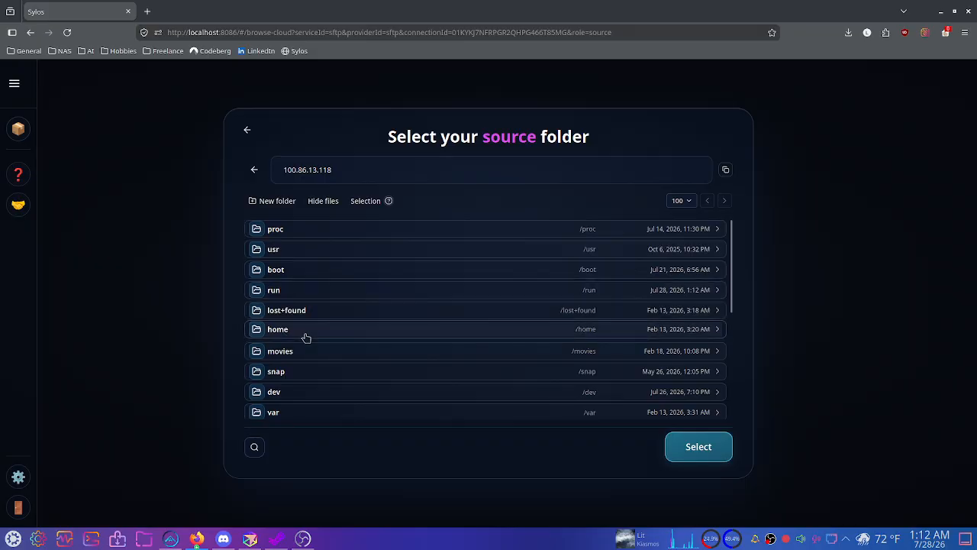
Select the server's mnt folder as the source root.
scroll(325, 312, "down", 2)
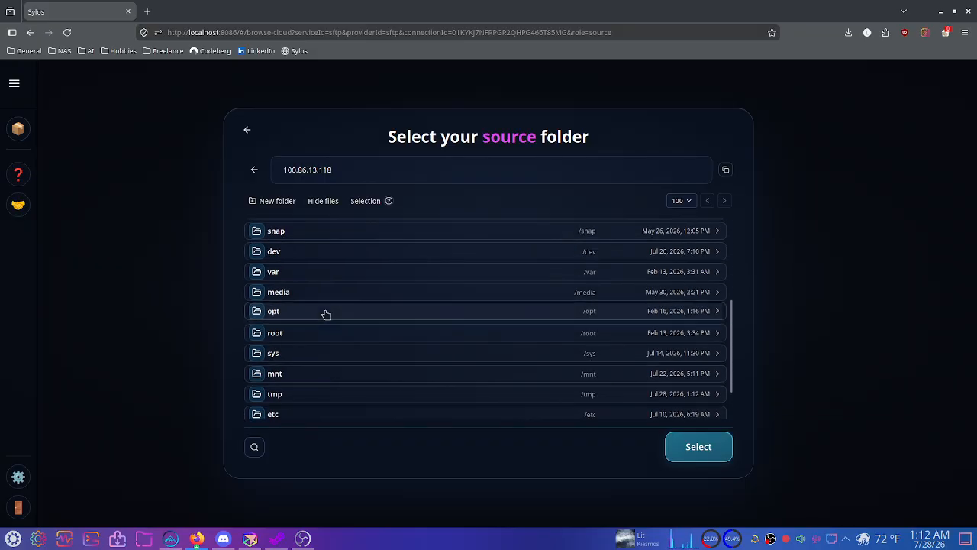
left_click(286, 372)
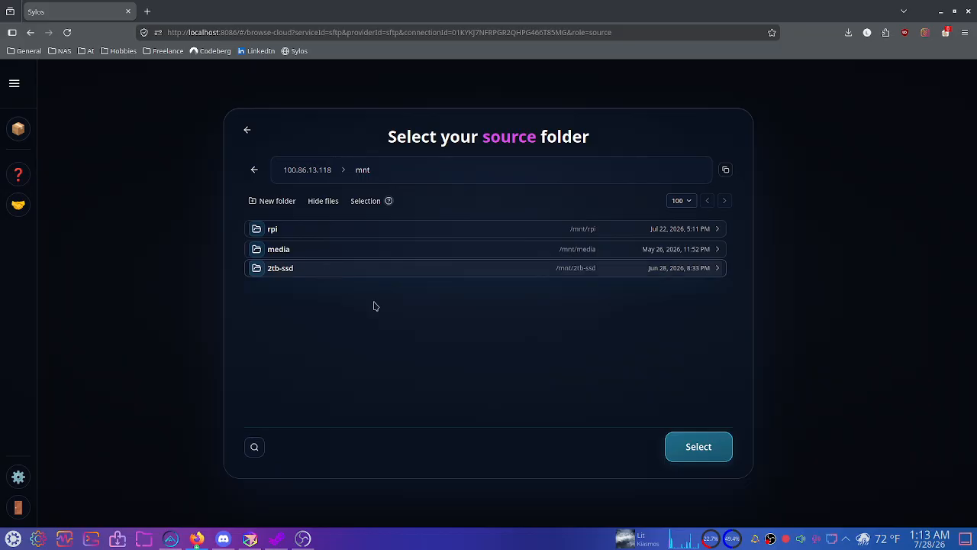
left_click(678, 442)
Choose Google Drive as the destination service, pick the first Google account, and grant Sylos access to it.
left_click(564, 301)
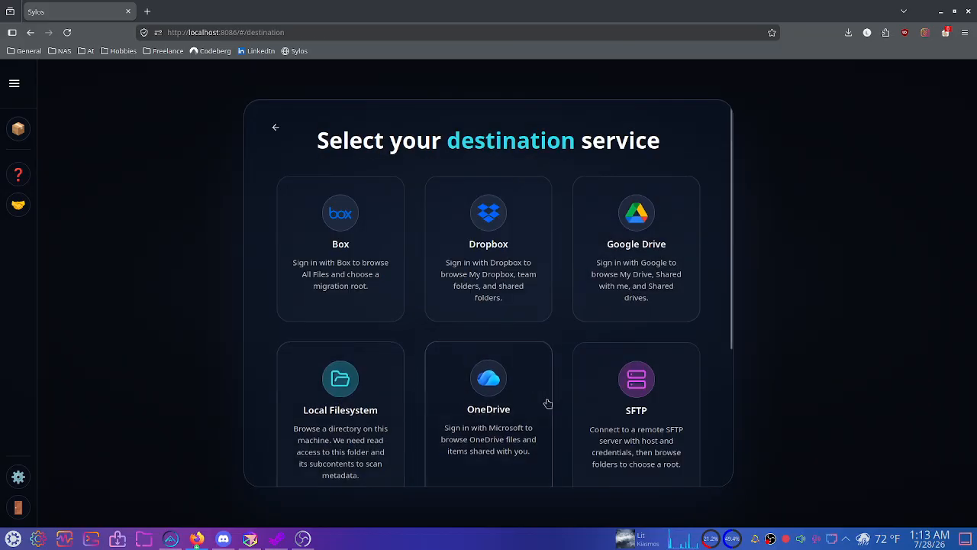
left_click(658, 243)
left_click(442, 360)
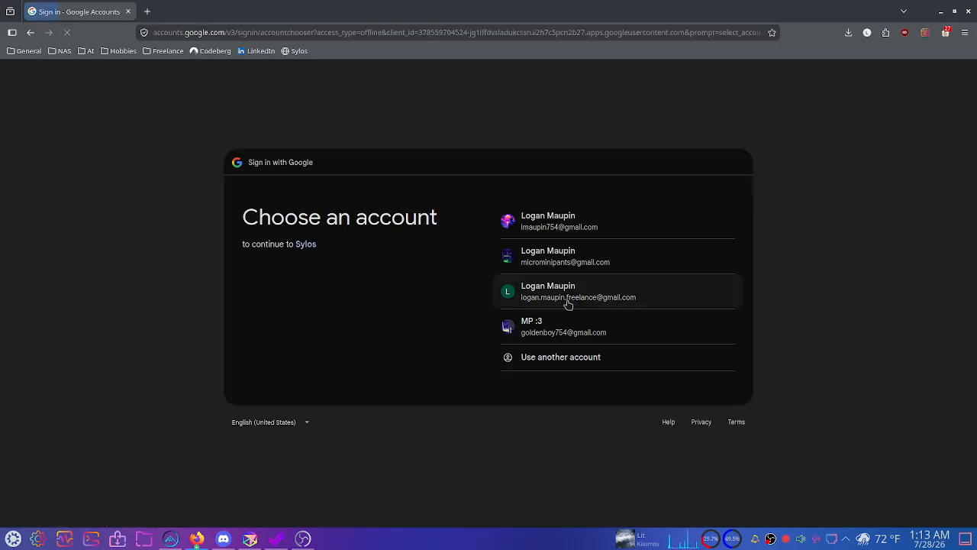
left_click(594, 226)
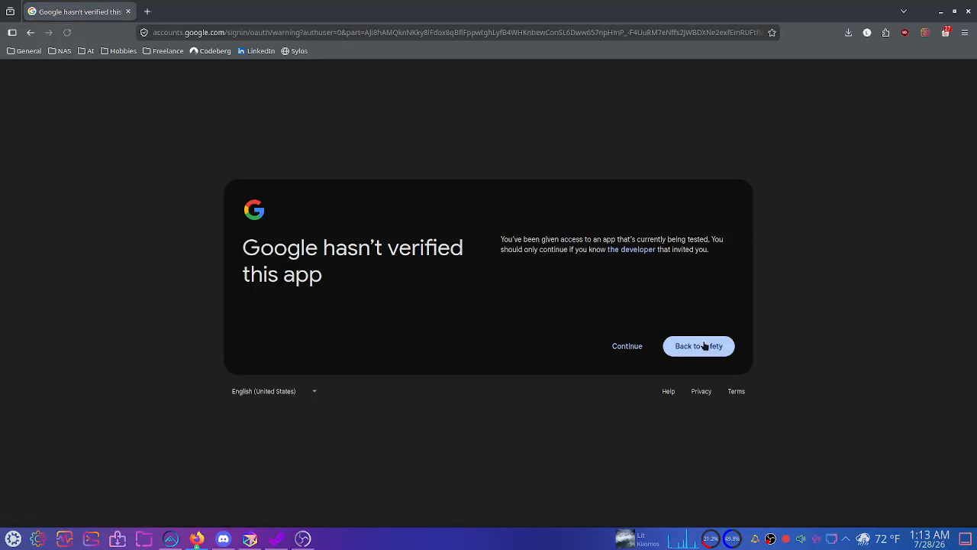
left_click(627, 347)
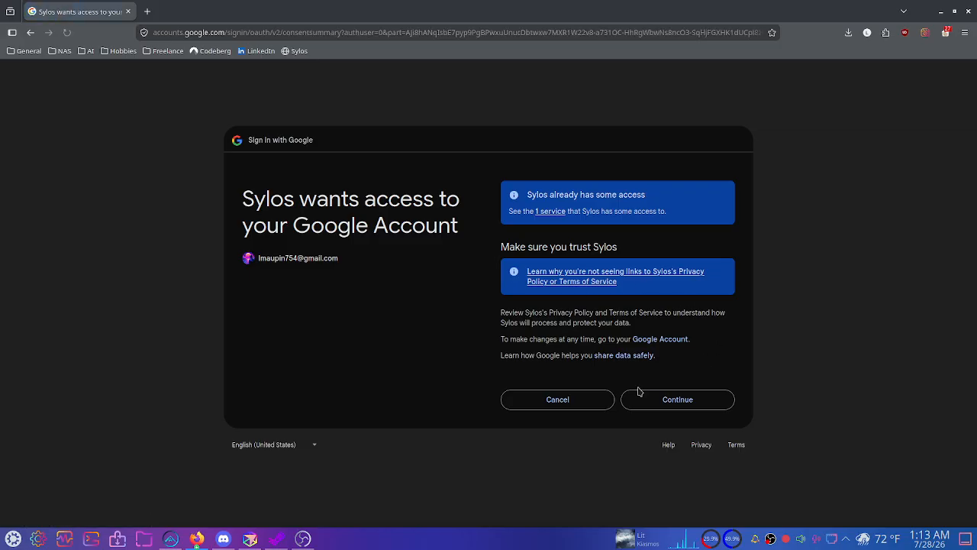
left_click(666, 402)
Select the NAS folder in My Drive as the destination and start discovery.
left_click(480, 192)
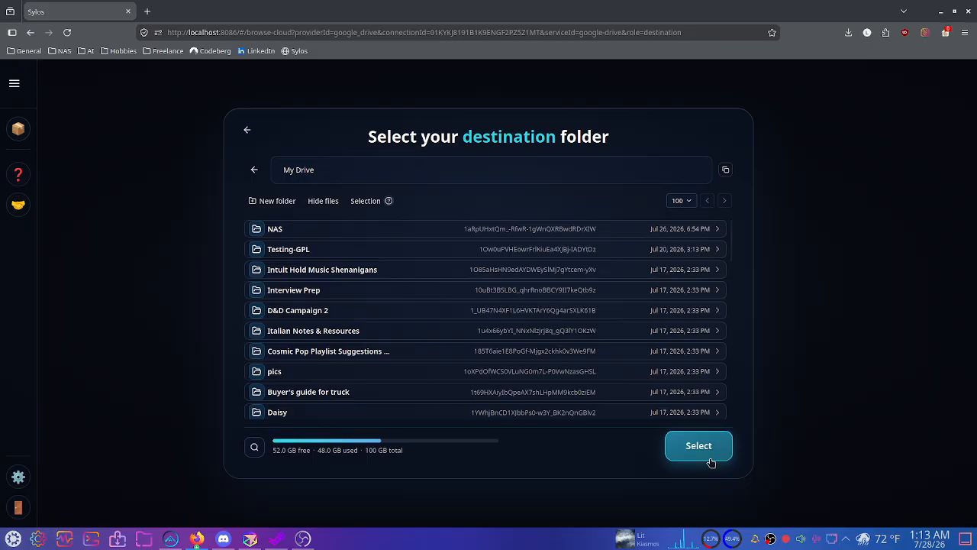
left_click(331, 228)
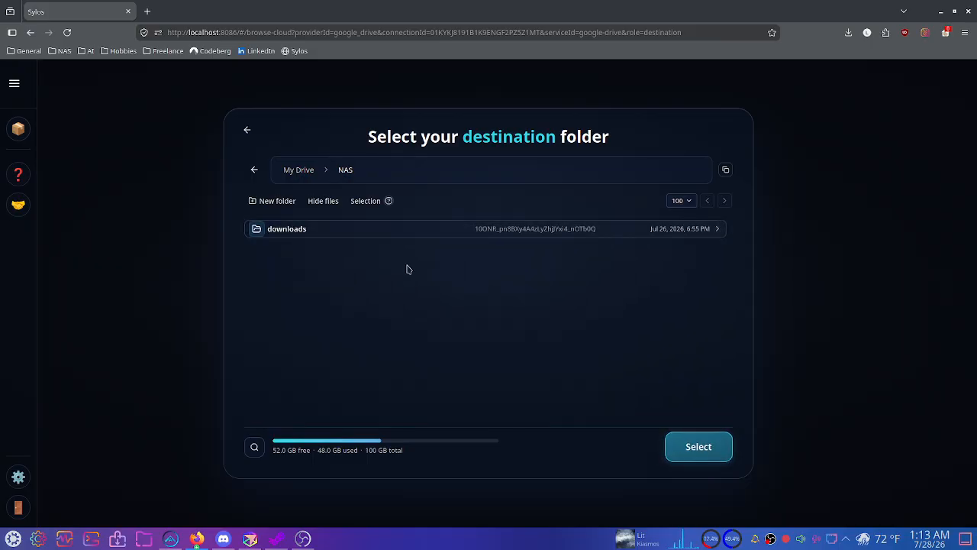
left_click(699, 457)
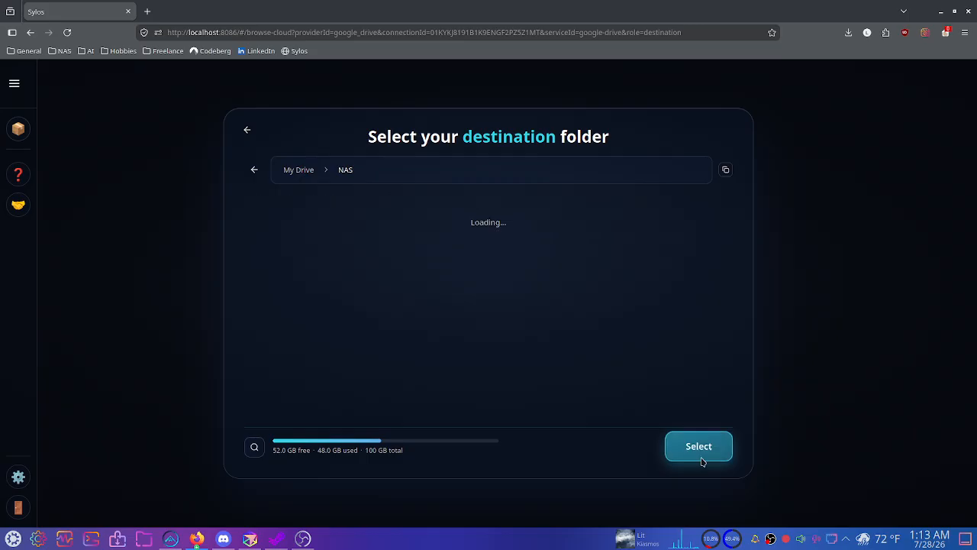
left_click(662, 437)
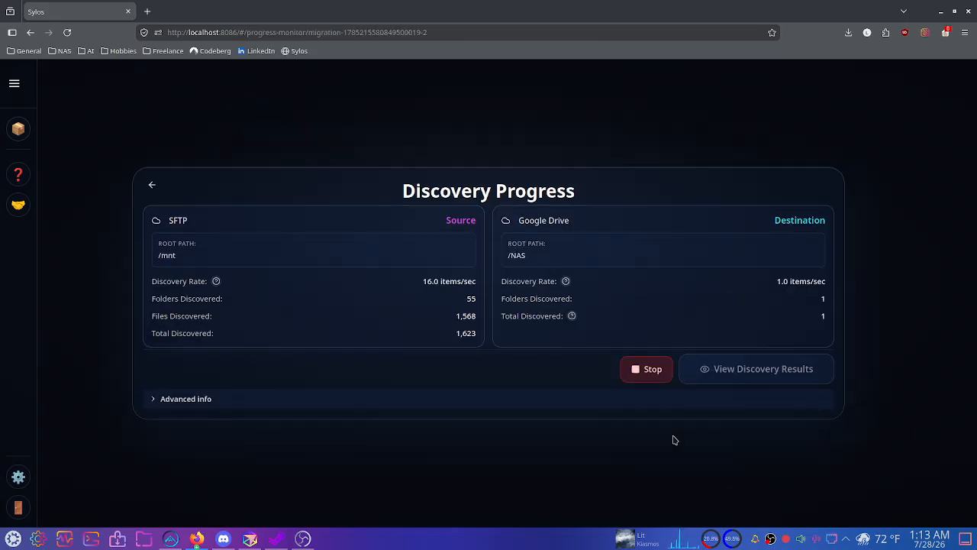
Expand the advanced discovery info, examine the log while discovery runs, and collapse it again.
left_click(157, 402)
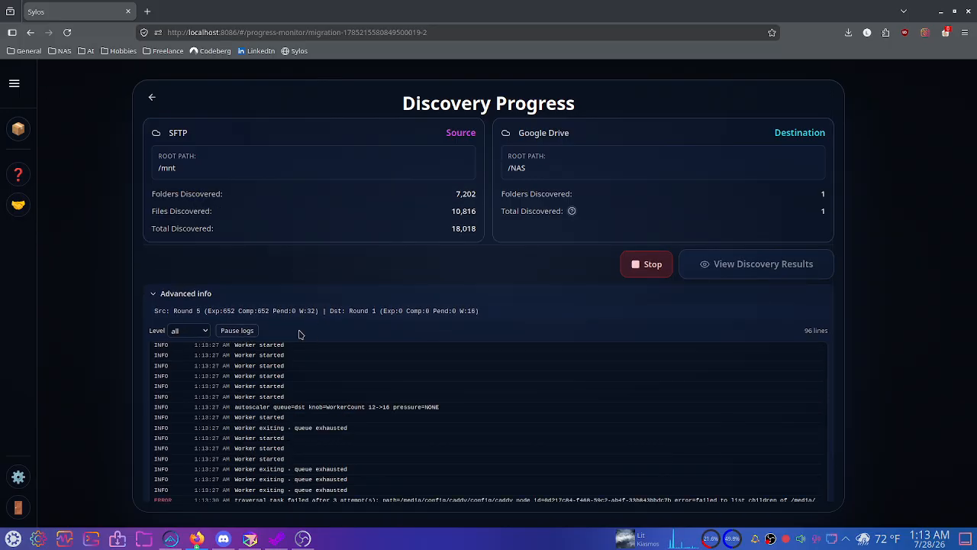
scroll(393, 397, "down", 1)
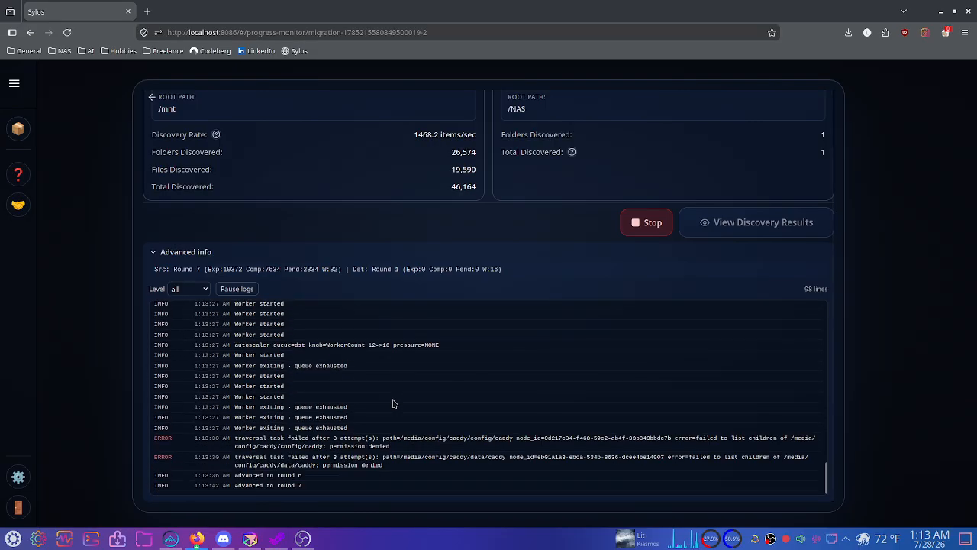
scroll(362, 301, "up", 1)
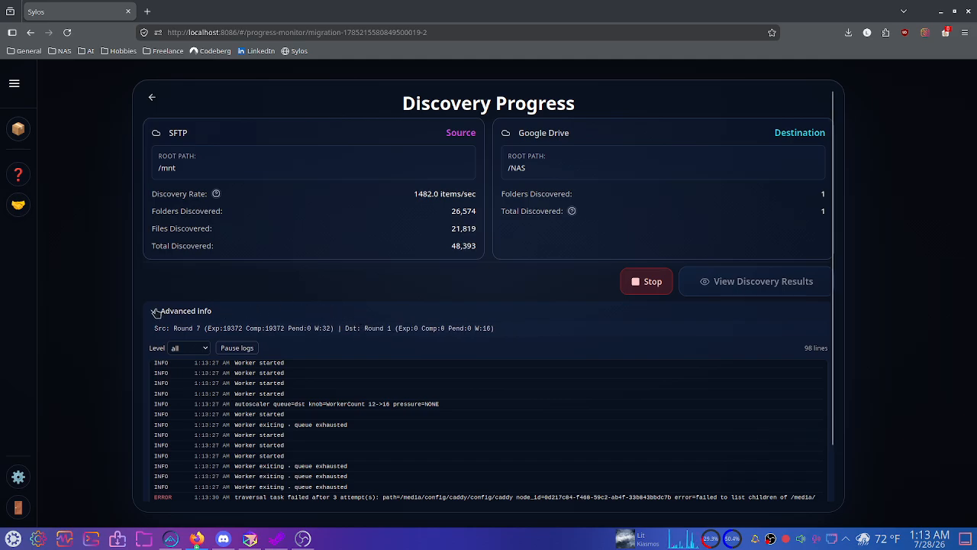
scroll(335, 394, "down", 3)
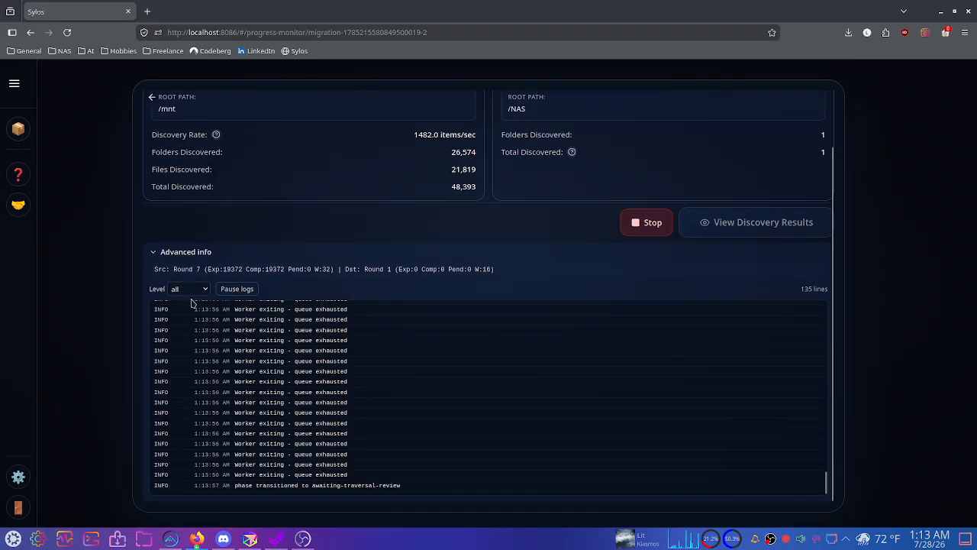
left_click(157, 258)
Open the discovery results and read the action plan's warning about selected data size and destination free space.
left_click(708, 359)
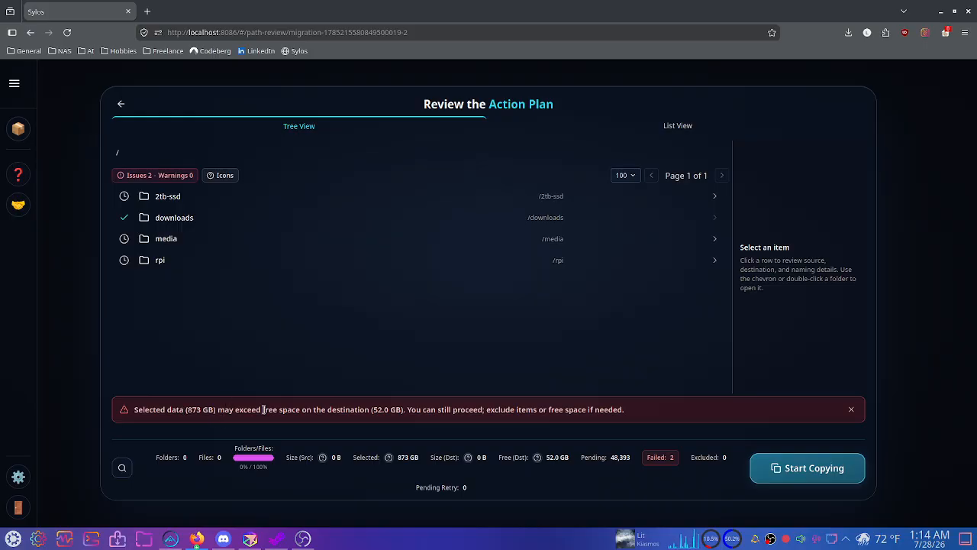
left_click_drag(371, 409, 476, 409)
left_click(405, 412)
left_click(476, 409)
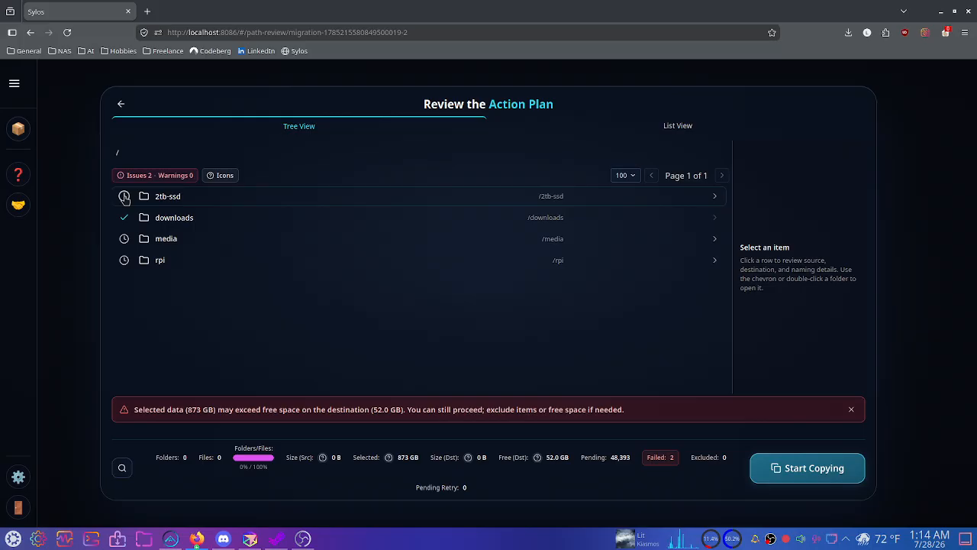
Exclude the rpi and 2tb-ssd folders from the migration's root level.
double_click(172, 266)
left_click(122, 155)
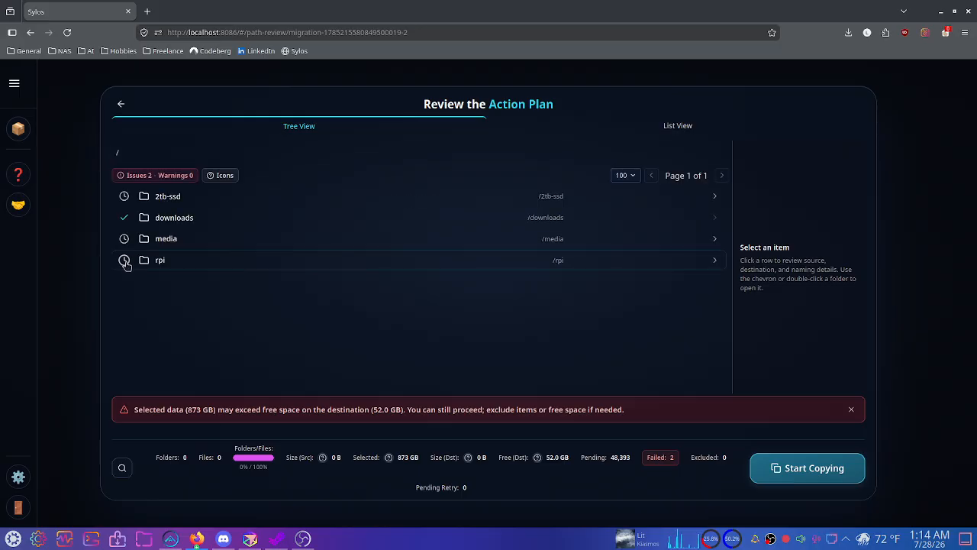
left_click(124, 260)
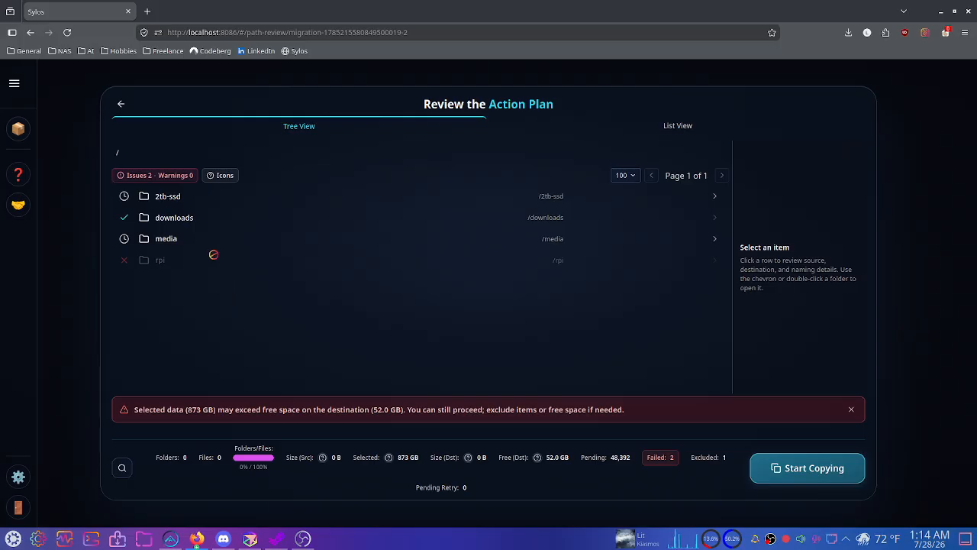
left_click(123, 197)
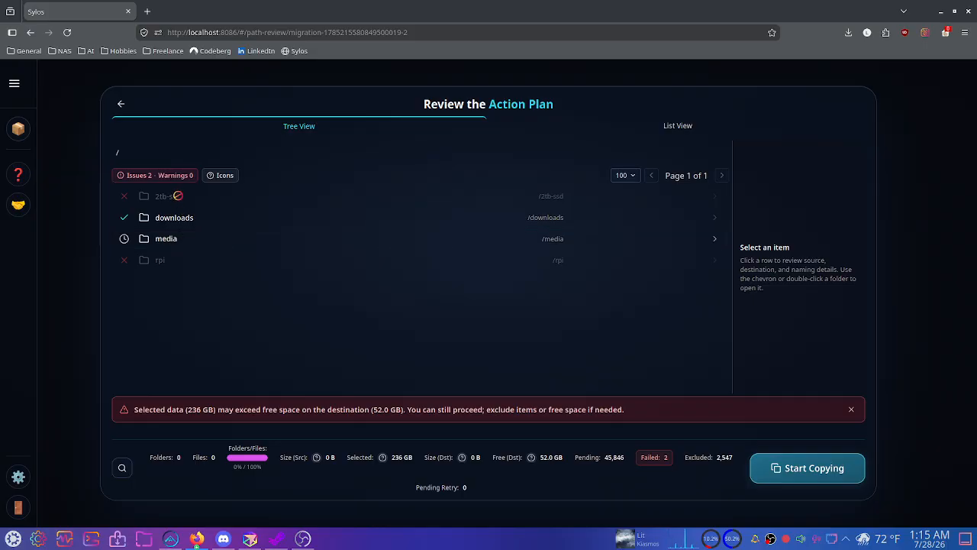
left_click(124, 197)
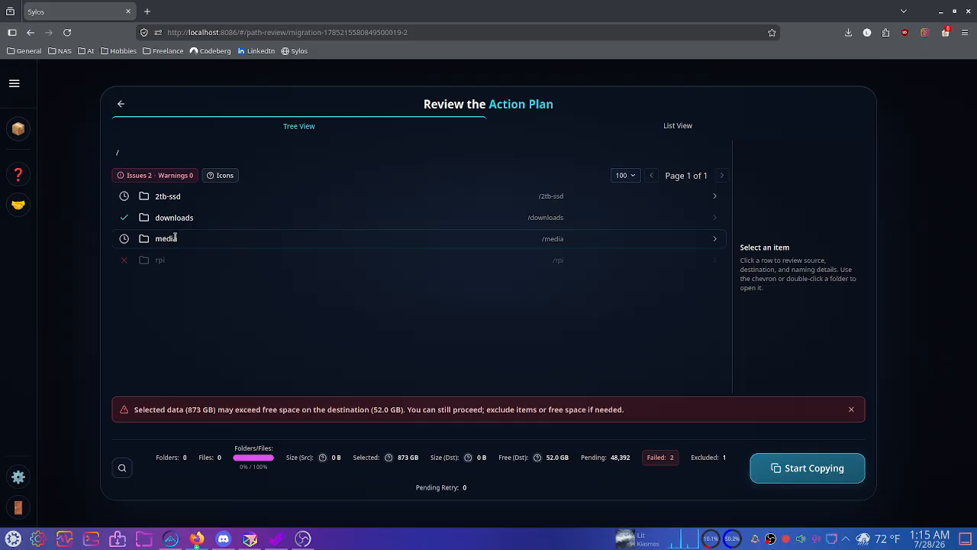
left_click(124, 196)
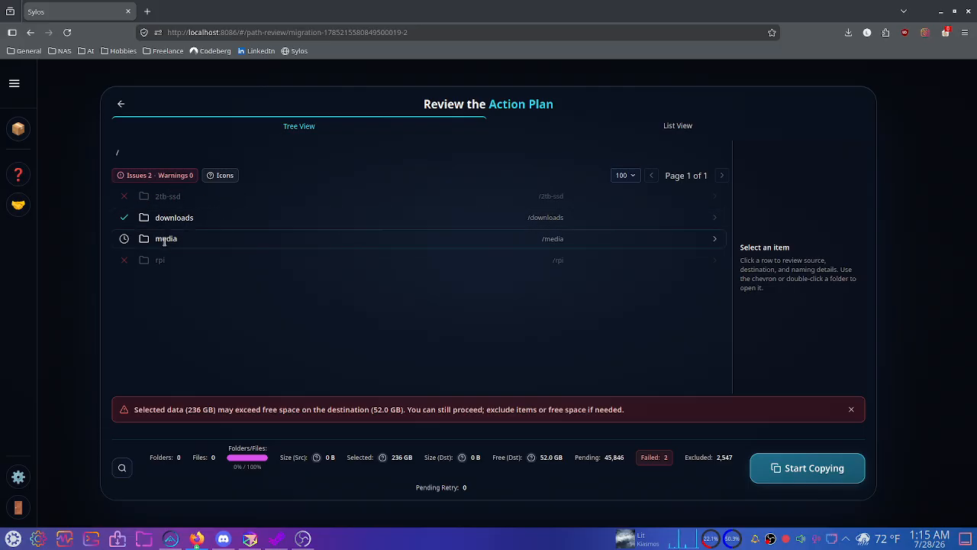
Open the media folder and exclude its tv and downloads subfolders from the migration.
double_click(164, 240)
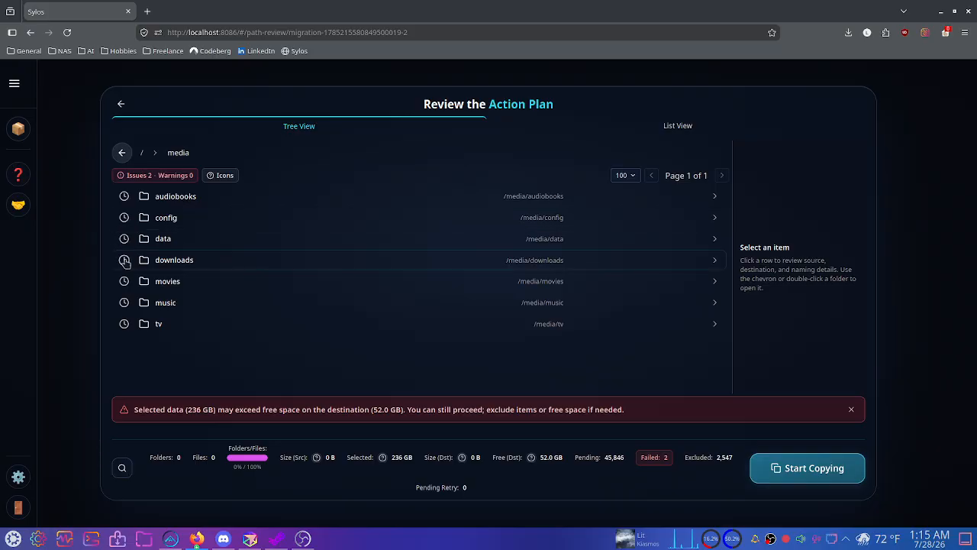
left_click(125, 326)
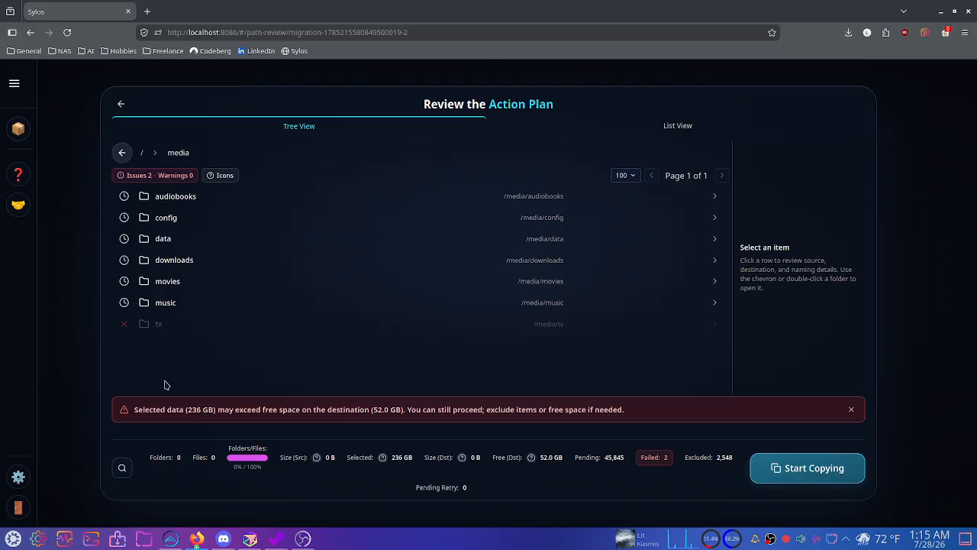
left_click(124, 326)
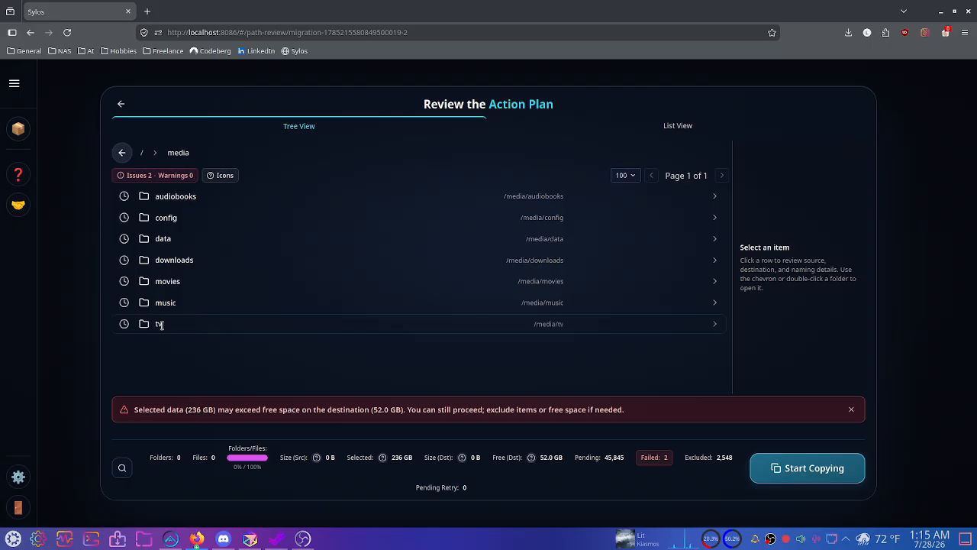
double_click(161, 327)
left_click(123, 153)
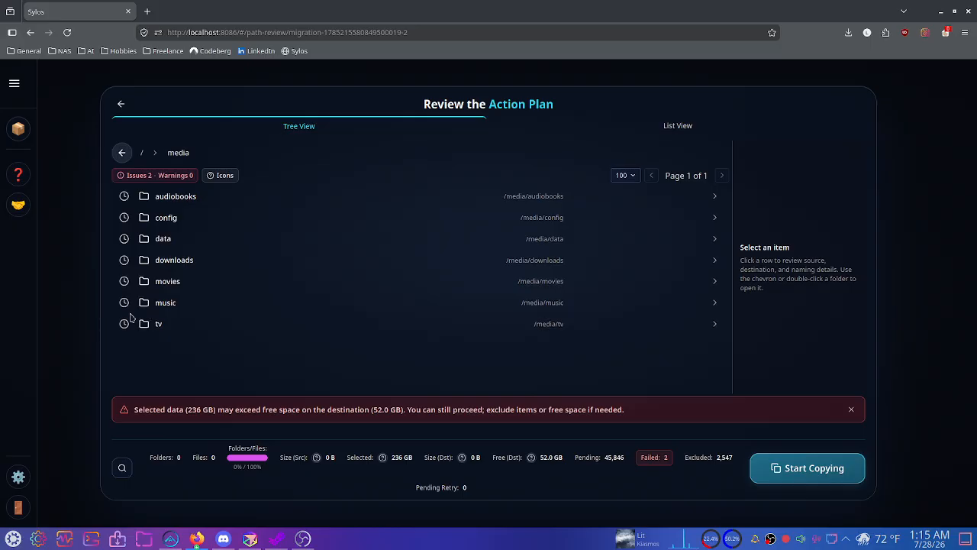
left_click(124, 324)
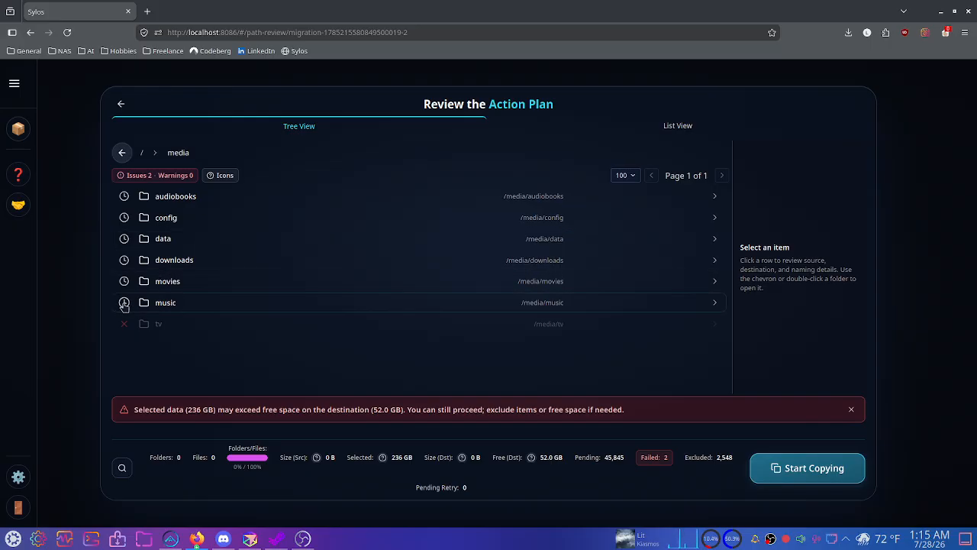
left_click(124, 260)
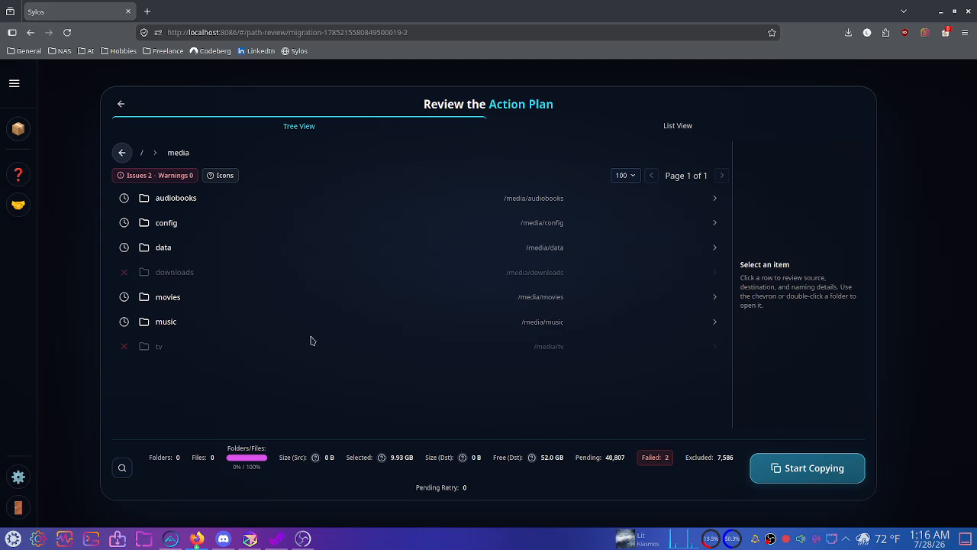
Check the excluded count, re-include media's downloads subfolder to compare the totals, and exclude it again.
left_click_drag(737, 460, 678, 453)
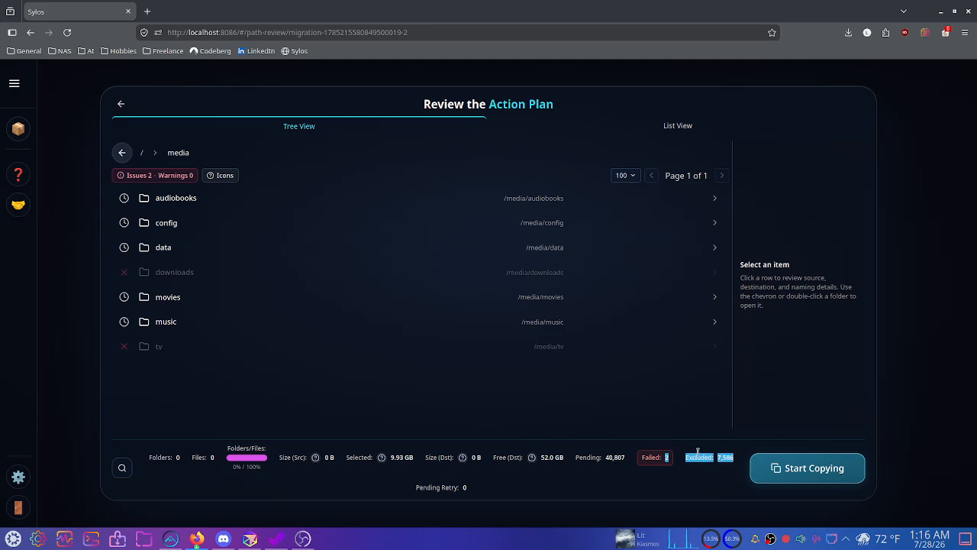
left_click(685, 454)
left_click(125, 274)
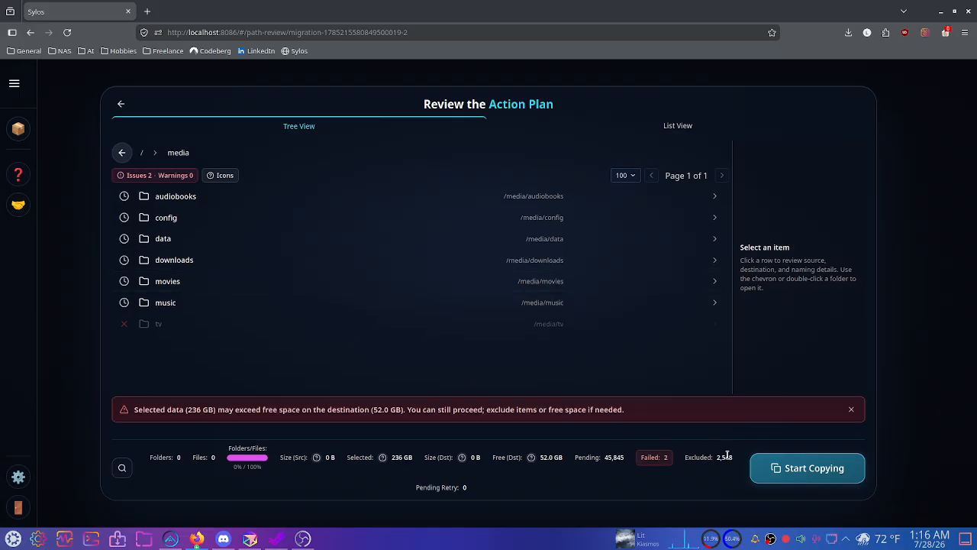
left_click(124, 260)
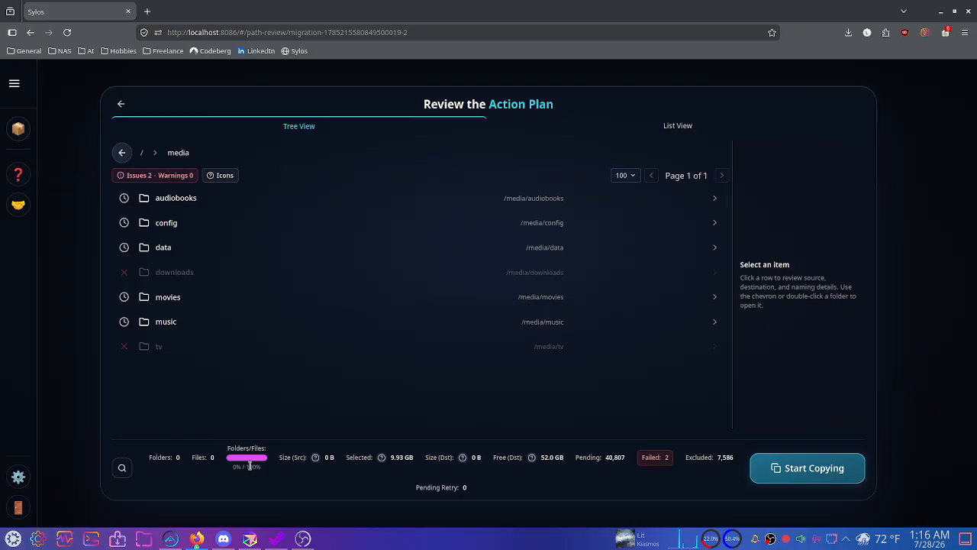
Examine the action plan's folder, file and source size statistics.
left_click_drag(150, 458, 211, 460)
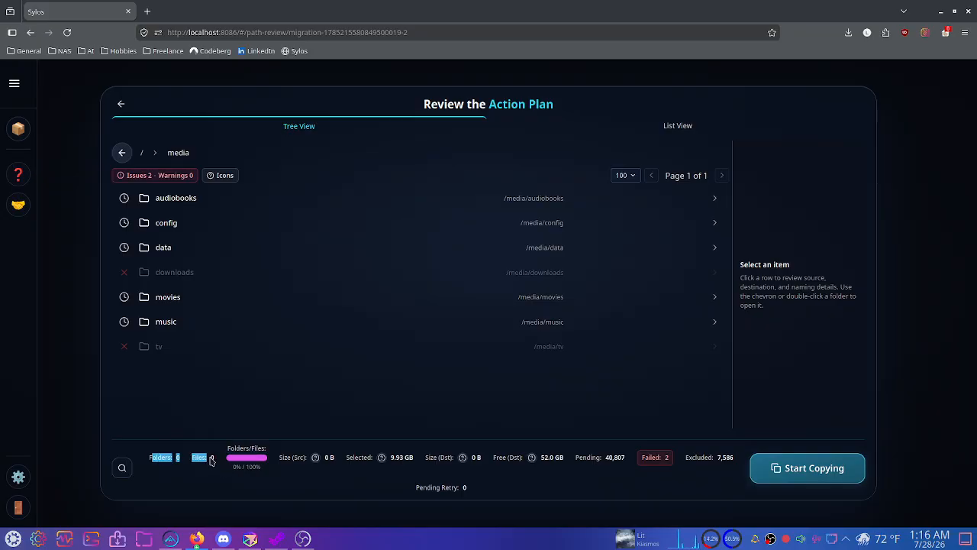
left_click(211, 460)
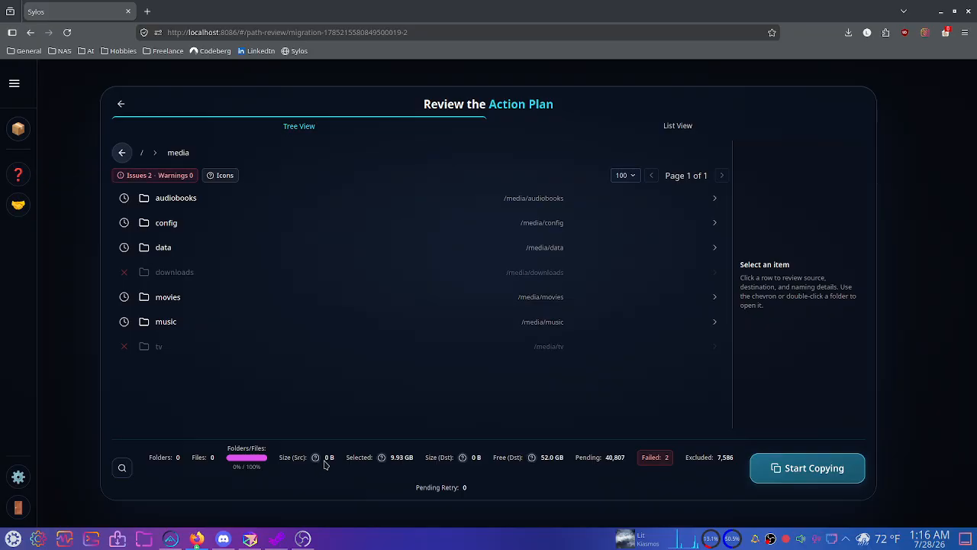
left_click_drag(333, 457, 251, 450)
left_click(250, 450)
left_click_drag(326, 457, 164, 455)
left_click(306, 458)
Start copying the selected items to Google Drive and check the item and data progress and the ETA.
left_click(811, 481)
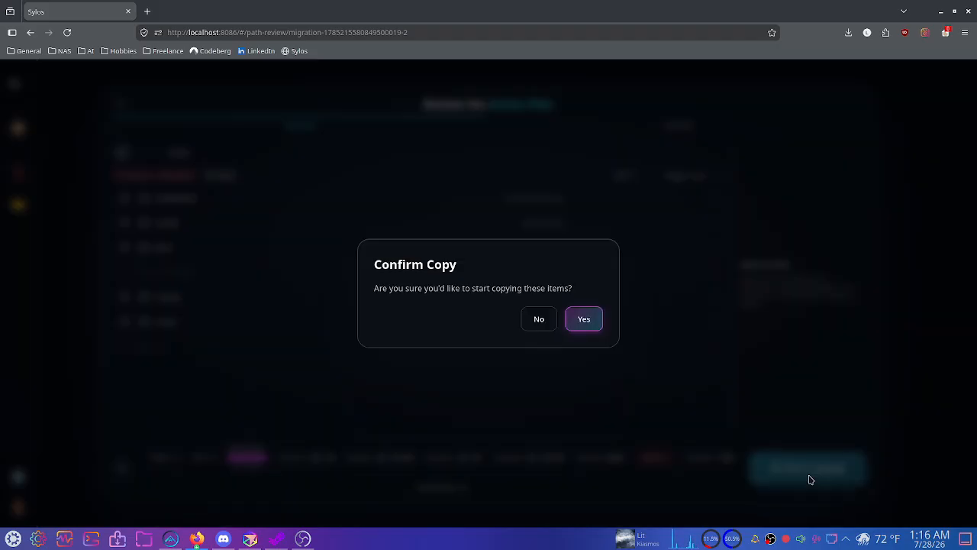
left_click(599, 321)
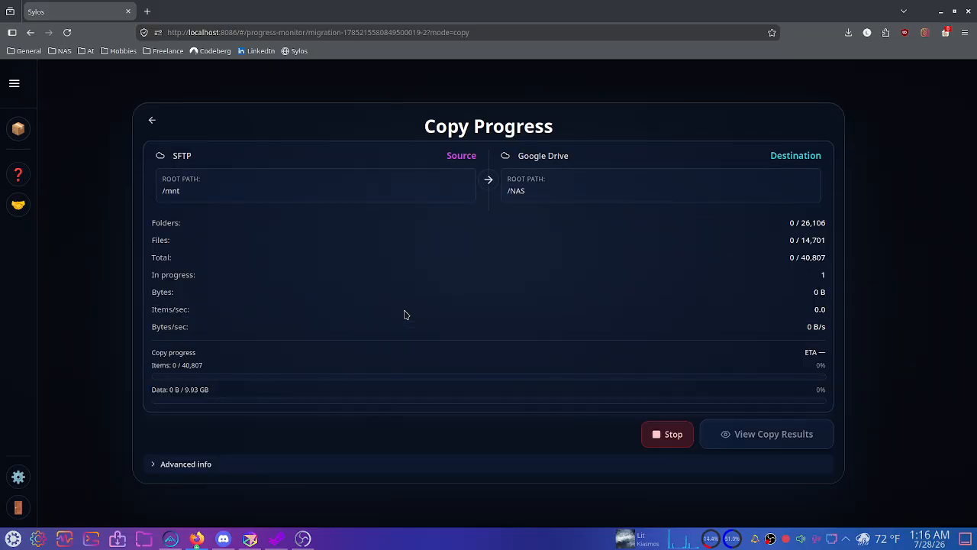
left_click_drag(176, 364, 212, 391)
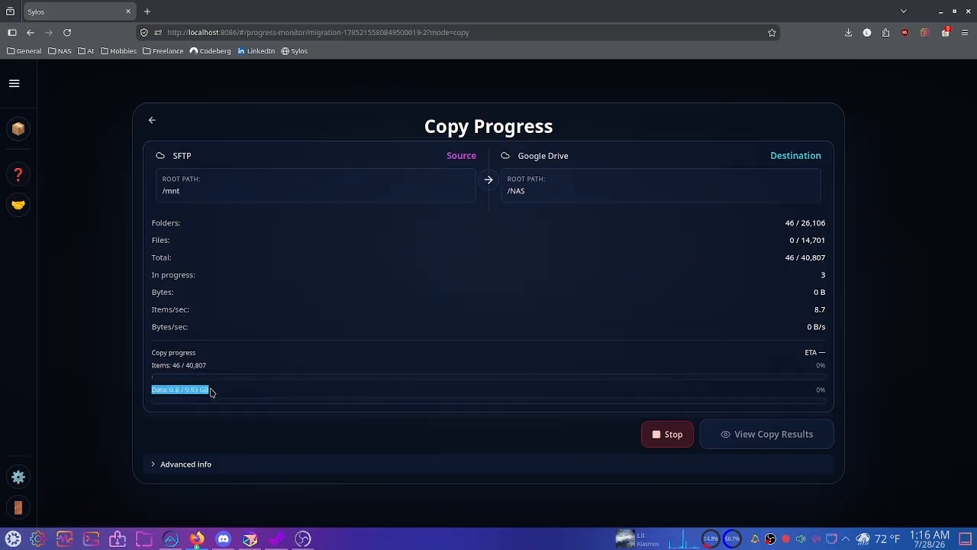
left_click(212, 391)
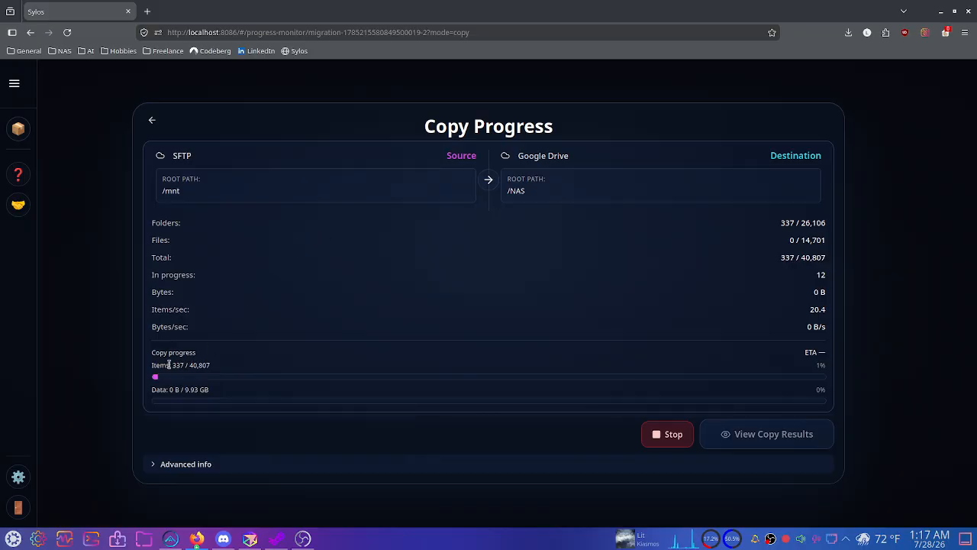
left_click_drag(152, 391, 216, 394)
left_click(216, 395)
left_click_drag(152, 364, 200, 364)
mouse_move(821, 353)
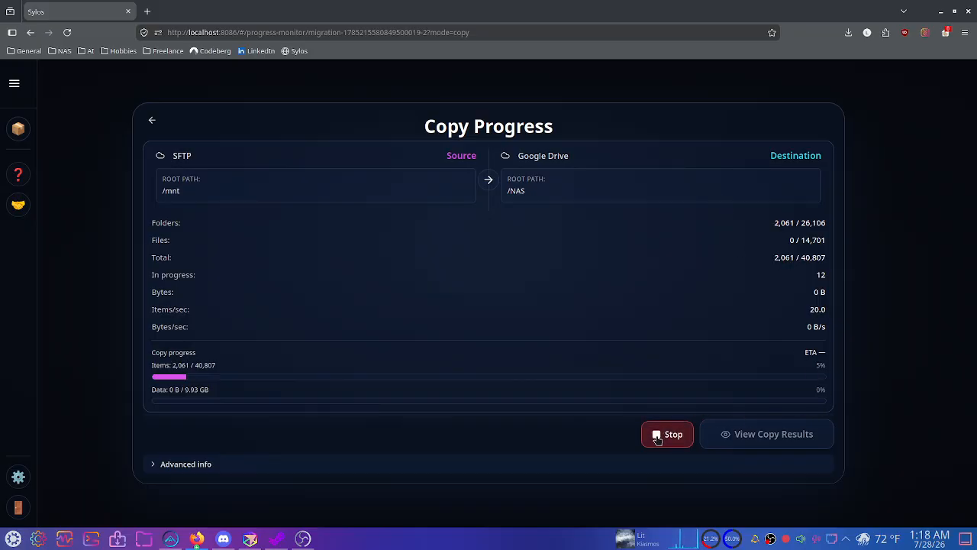
Expand the advanced copy info and stop the running migration.
left_click(145, 464)
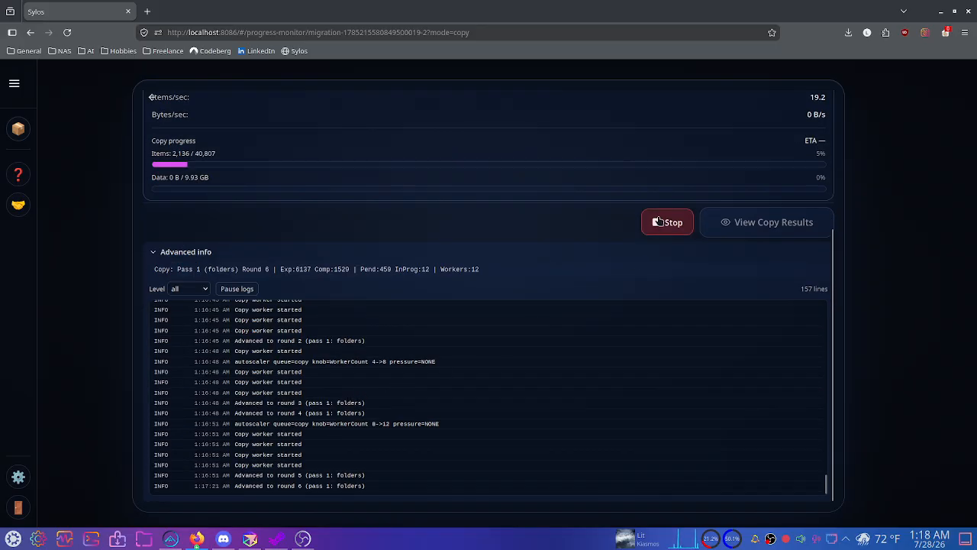
left_click(661, 222)
left_click(584, 327)
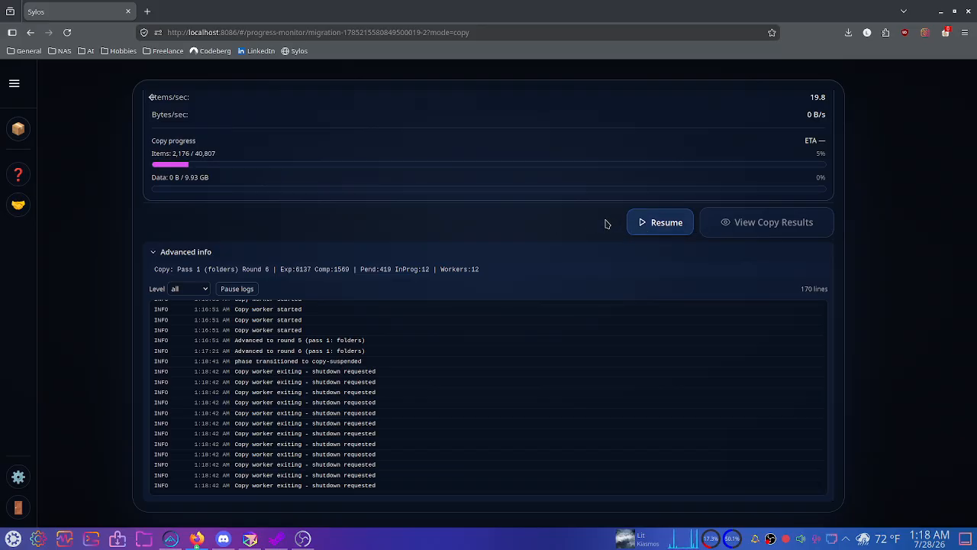
Resume the suspended copy and view the worker log as it runs.
left_click(654, 224)
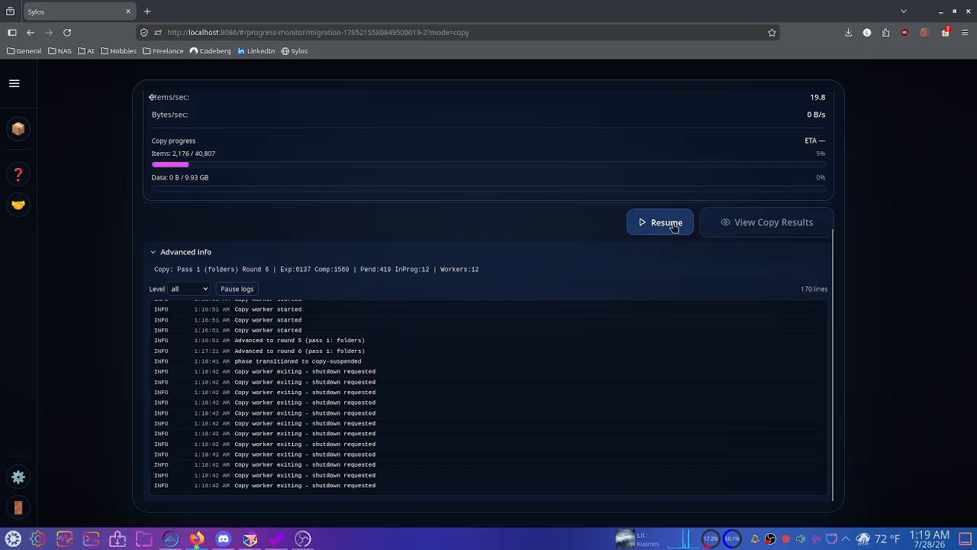
scroll(764, 226, "up", 3)
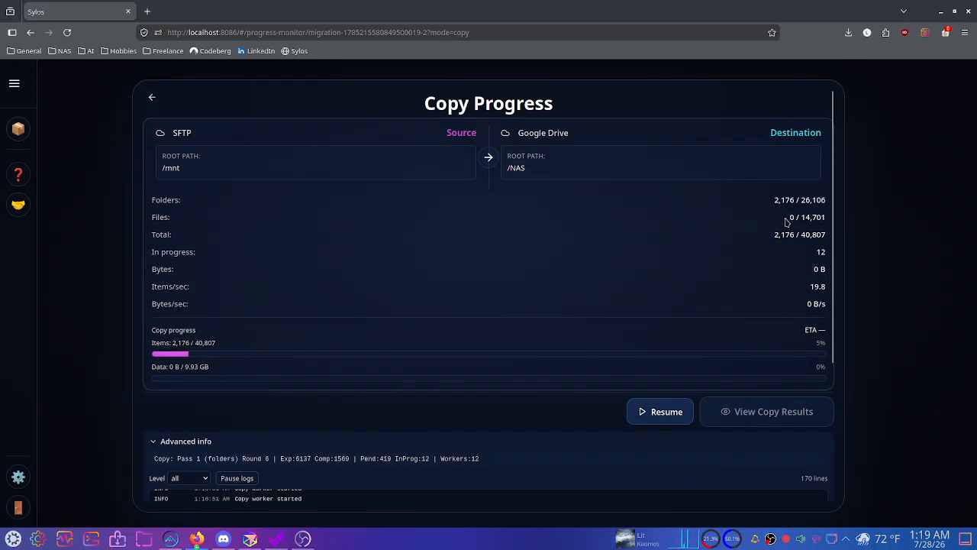
left_click(665, 413)
left_click(575, 325)
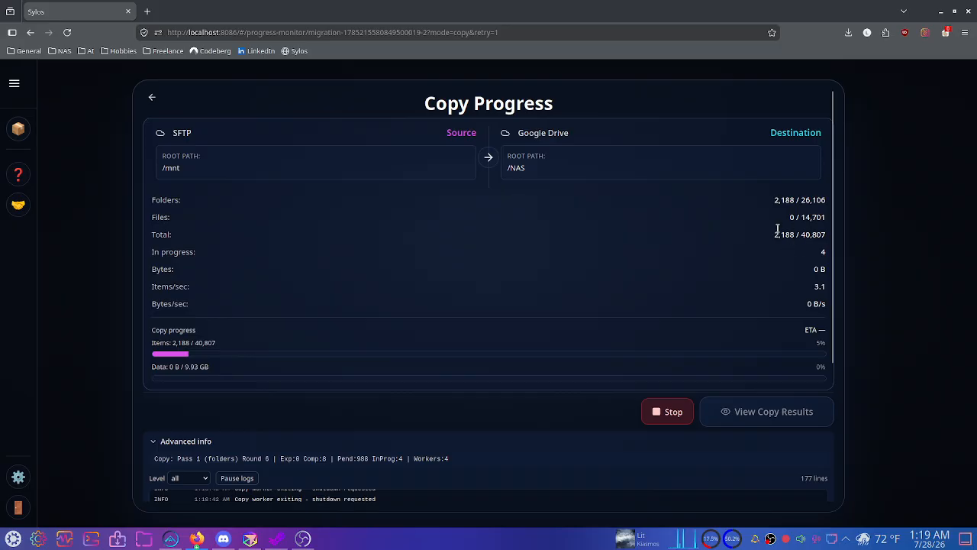
scroll(427, 279, "down", 3)
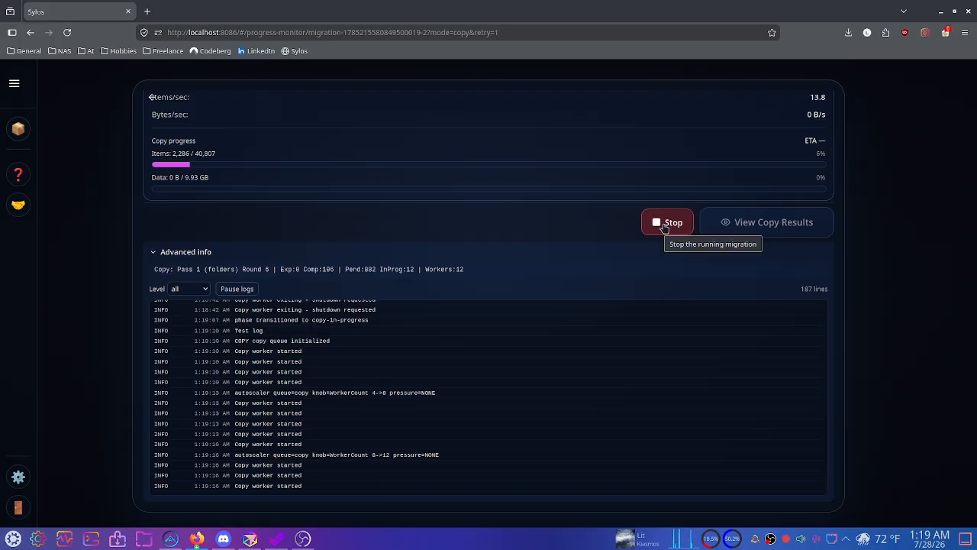
Stop the resumed migration and return to the start page.
left_click(664, 227)
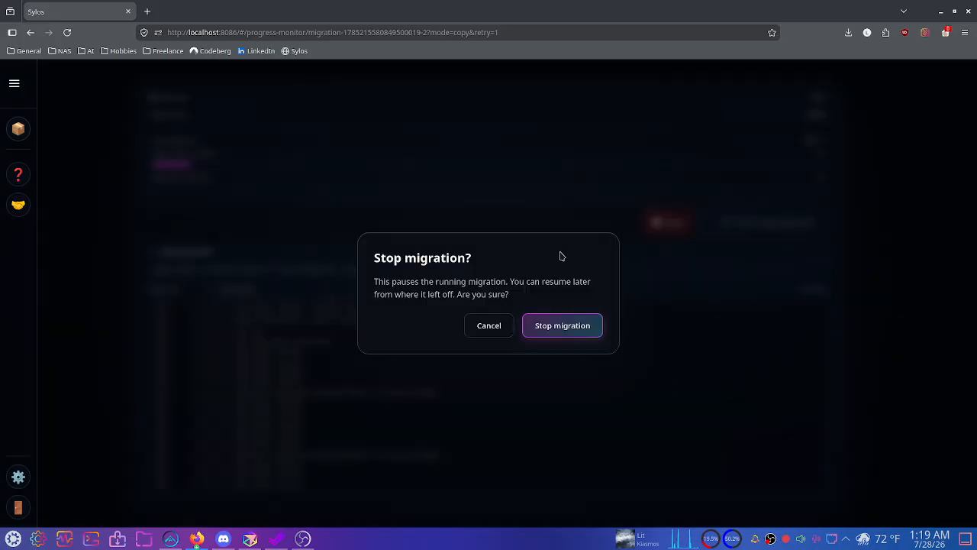
left_click(561, 325)
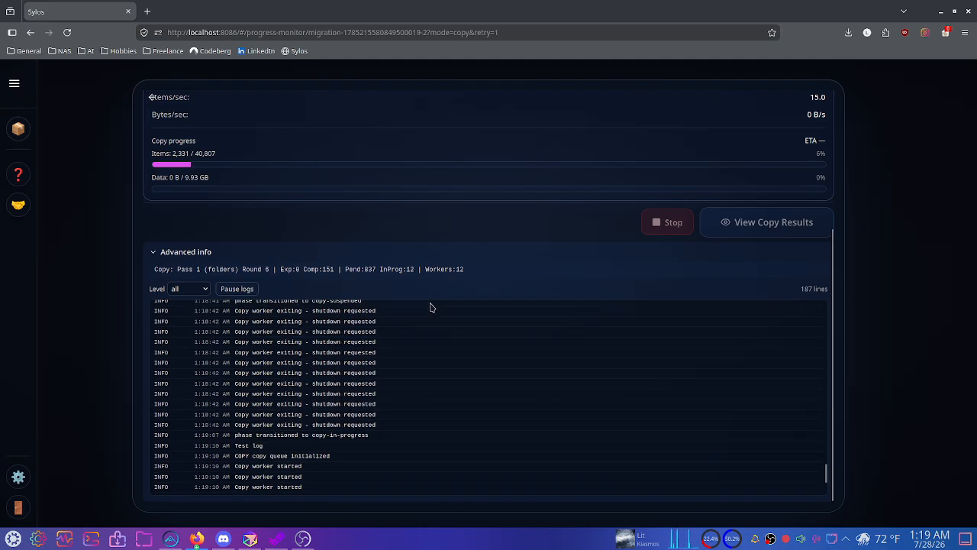
scroll(353, 265, "up", 3)
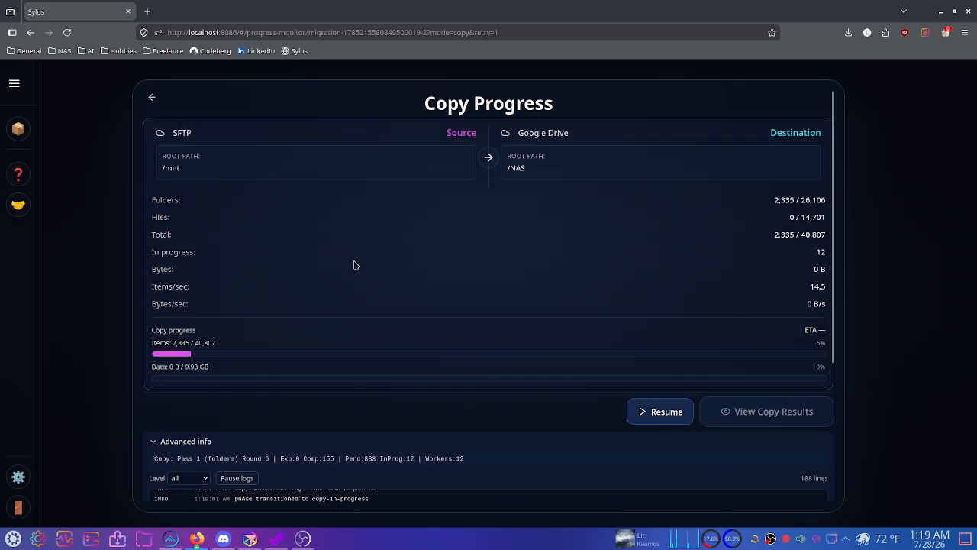
left_click(152, 97)
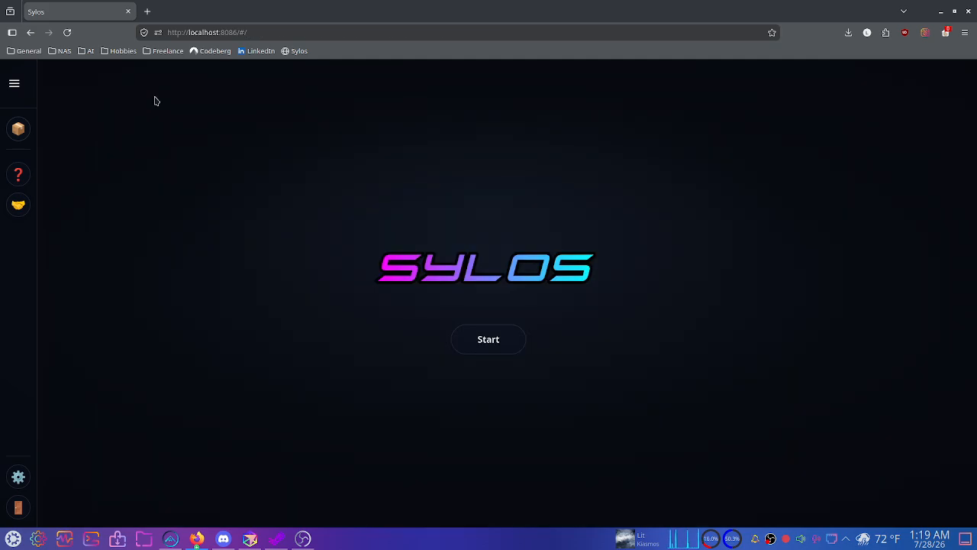
Resume the first saved SFTP to Dropbox migration awaiting traversal review and open its action plan's issues and warnings.
left_click(472, 329)
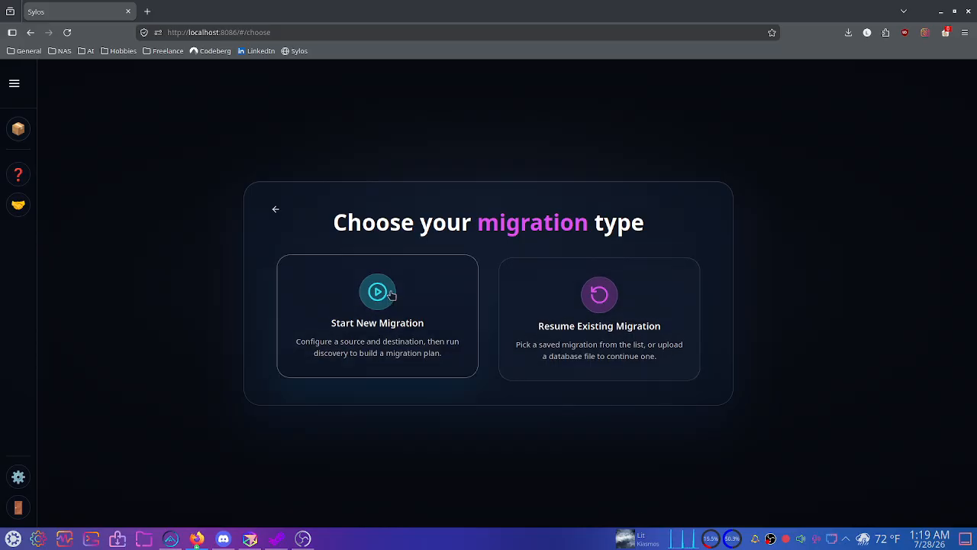
left_click(570, 316)
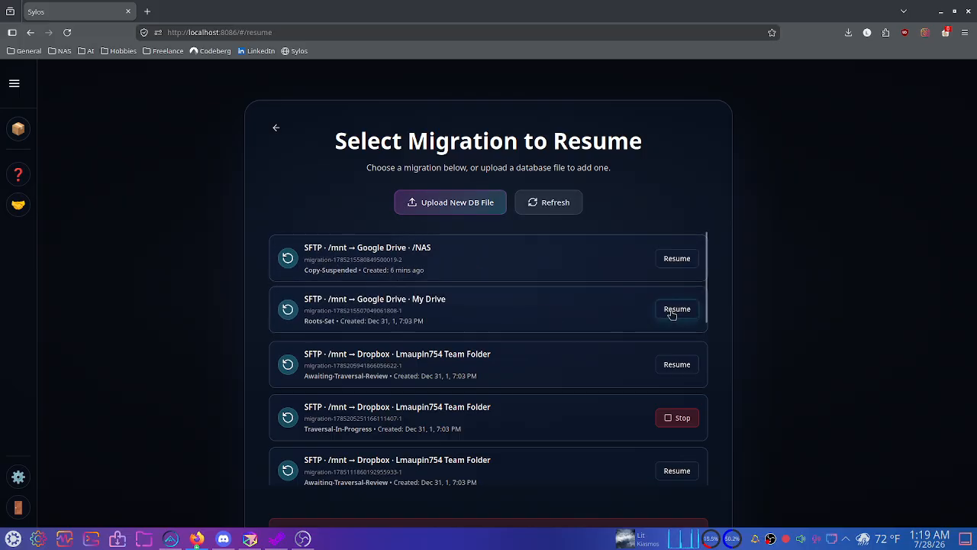
left_click(675, 365)
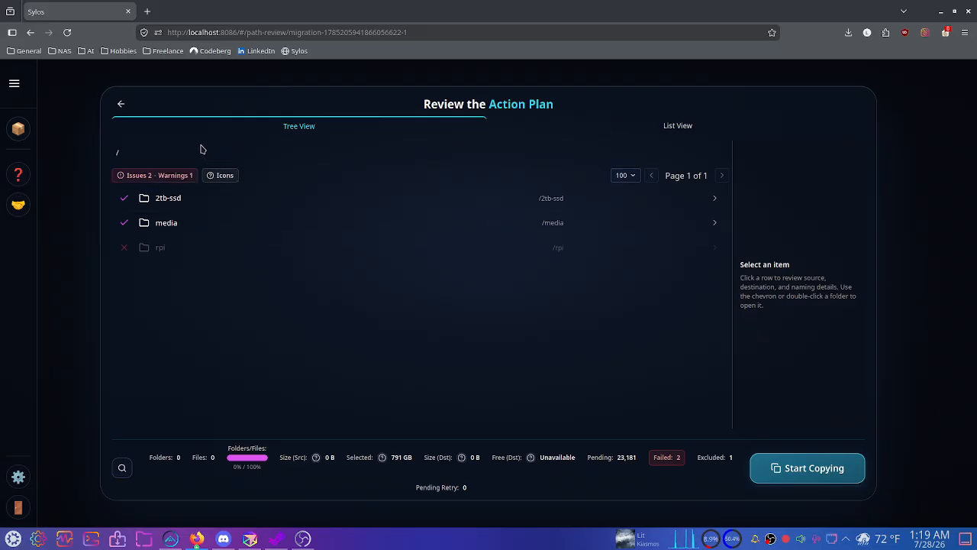
left_click(172, 183)
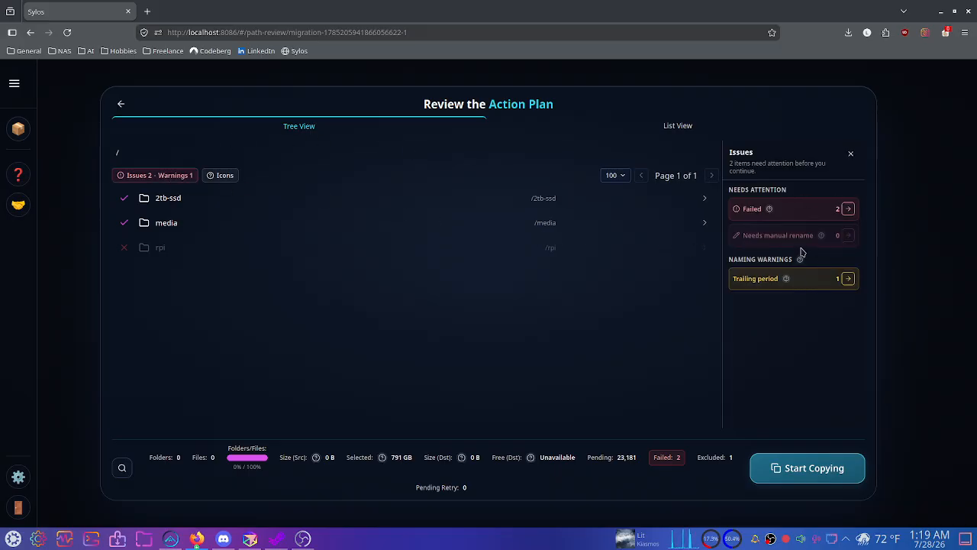
Leave the saved migration's review, return to the start page and begin a new migration by opening its source service selection.
left_click(121, 103)
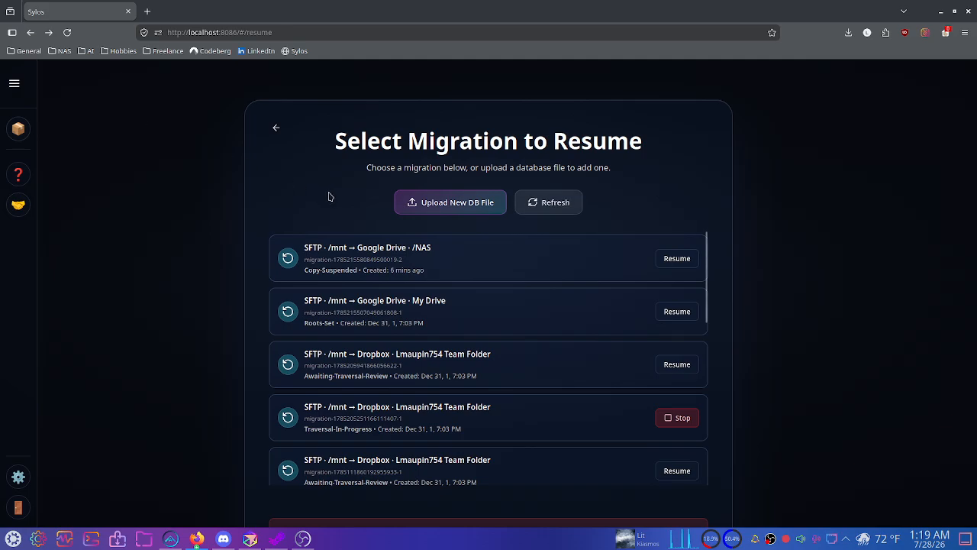
left_click(276, 130)
left_click(273, 210)
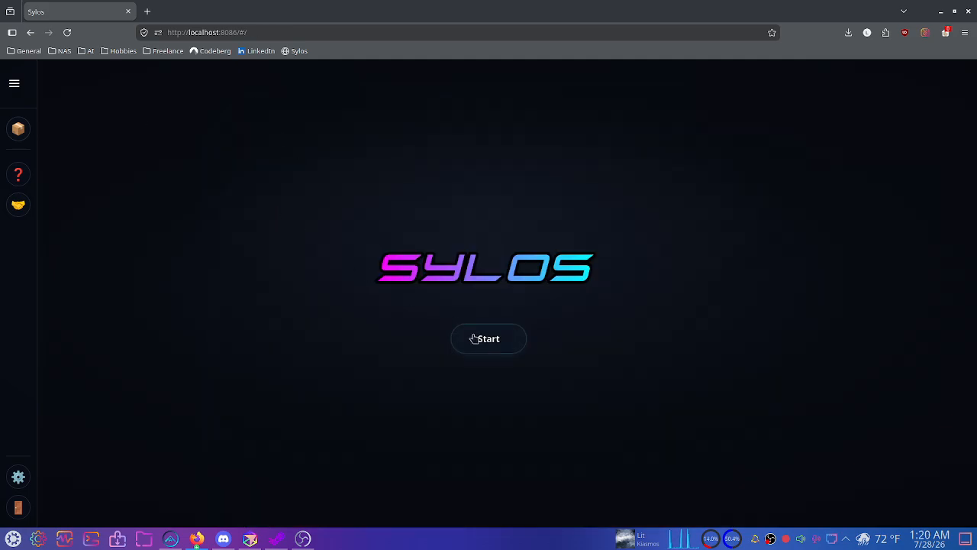
left_click(472, 338)
left_click(351, 311)
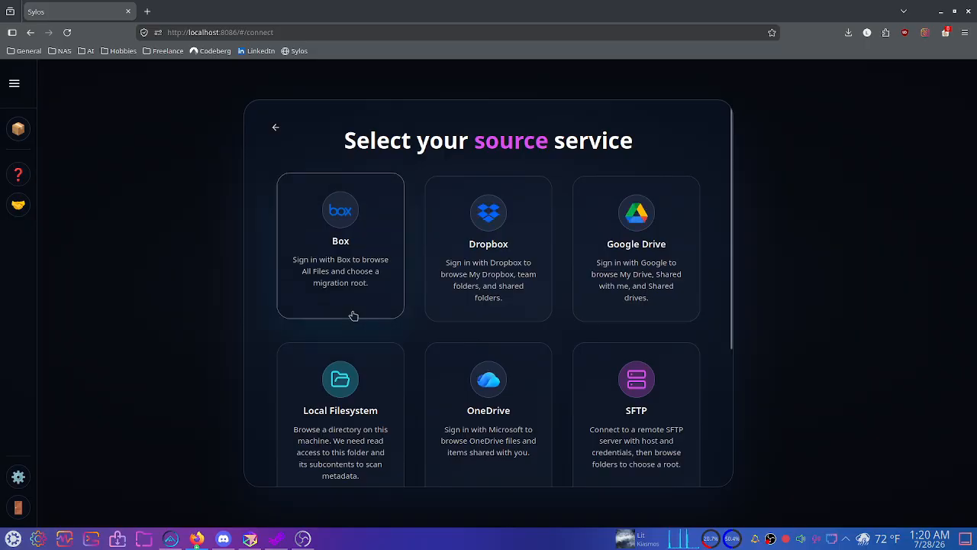
Choose Google Drive as the source service and authorize Sylos with the first listed Google account.
left_click(638, 290)
left_click(450, 361)
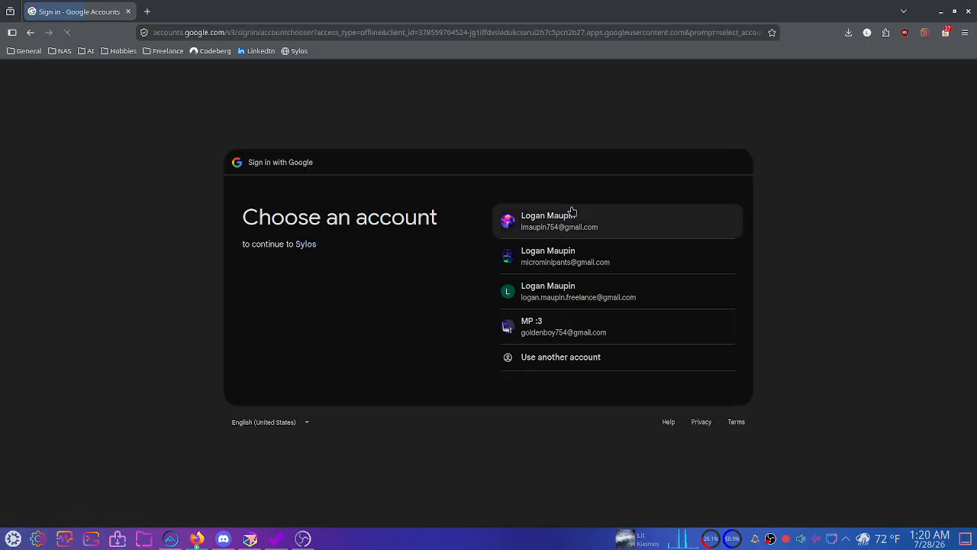
left_click(573, 212)
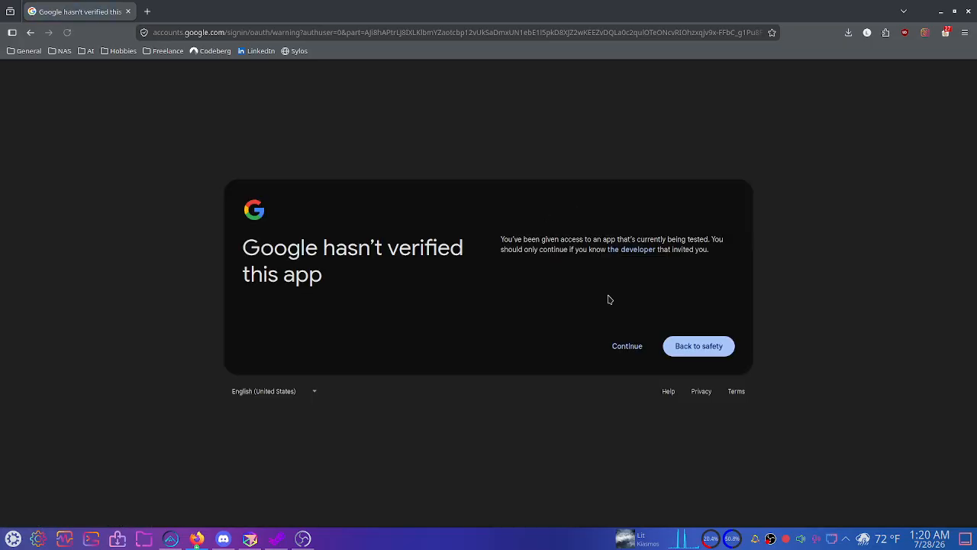
left_click(617, 345)
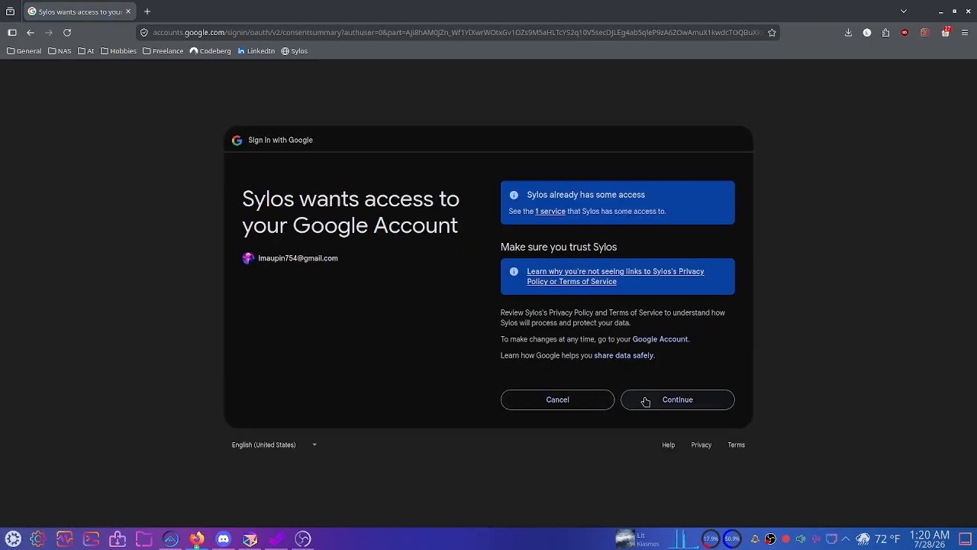
left_click(676, 398)
Select the Testing-GPL folder in My Drive as the migration source.
left_click(320, 193)
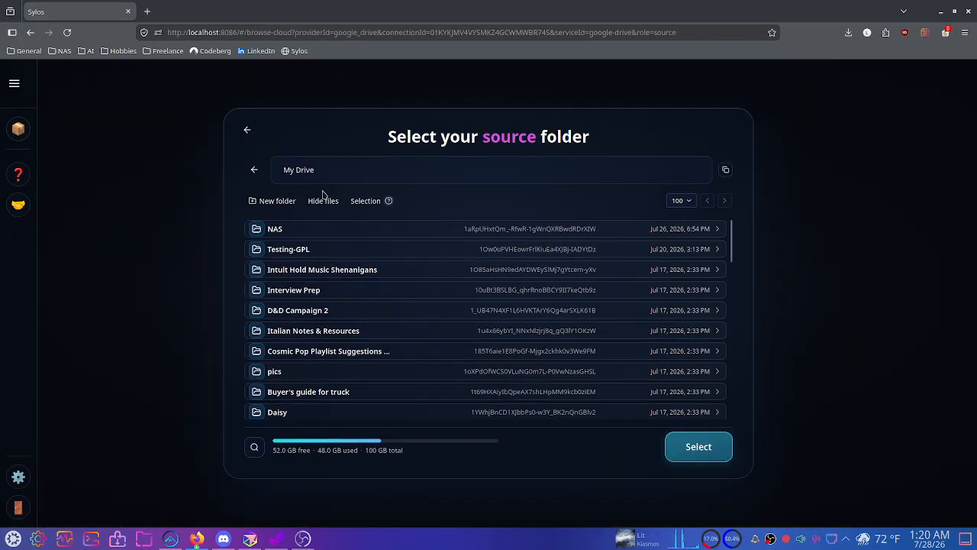
left_click(303, 256)
left_click(698, 447)
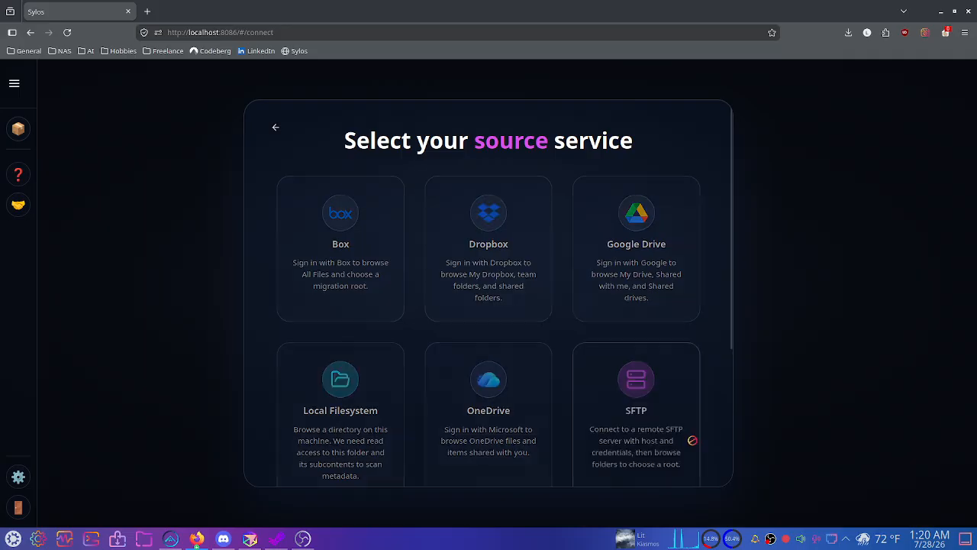
Choose Local Filesystem as the destination service and open Local Disk (/) — sda2.
left_click(565, 280)
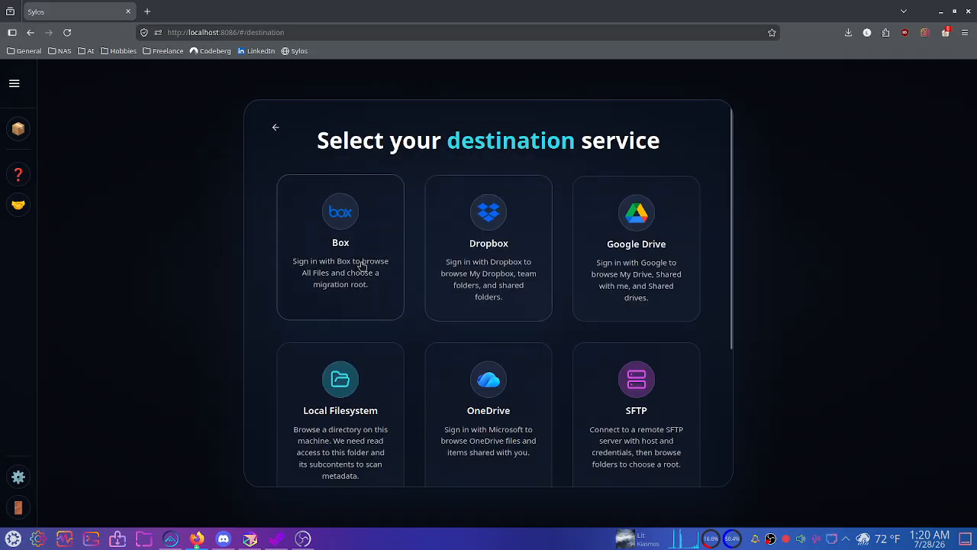
left_click(397, 388)
left_click(379, 221)
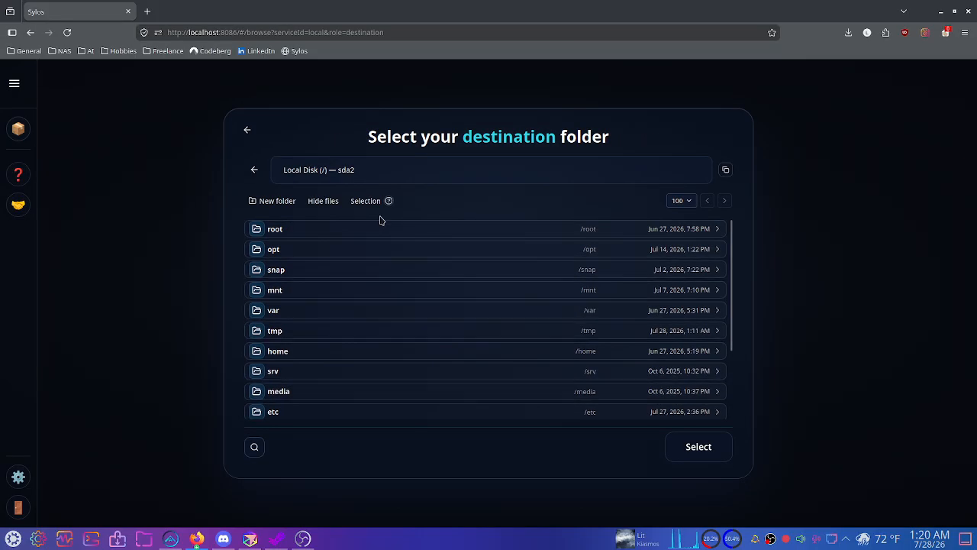
scroll(336, 320, "down", 3)
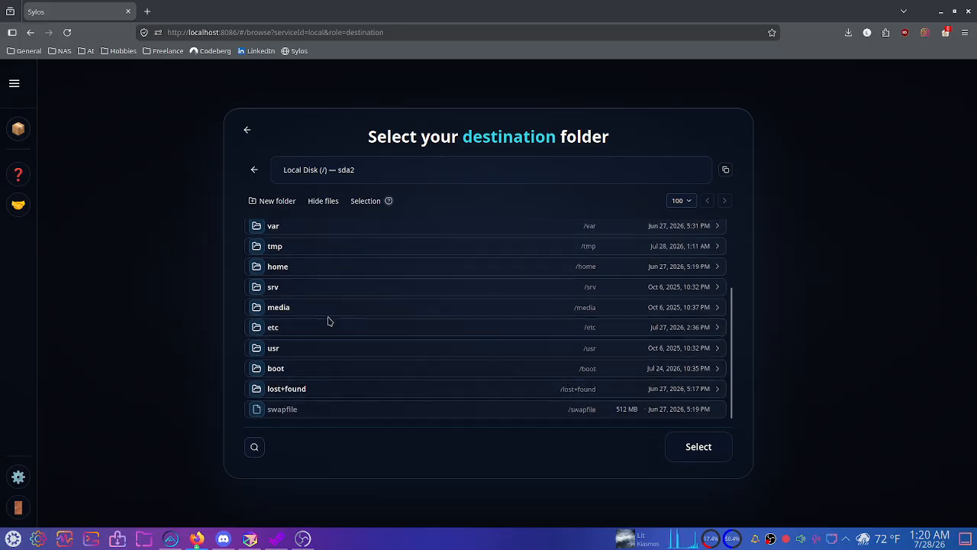
scroll(328, 316, "up", 3)
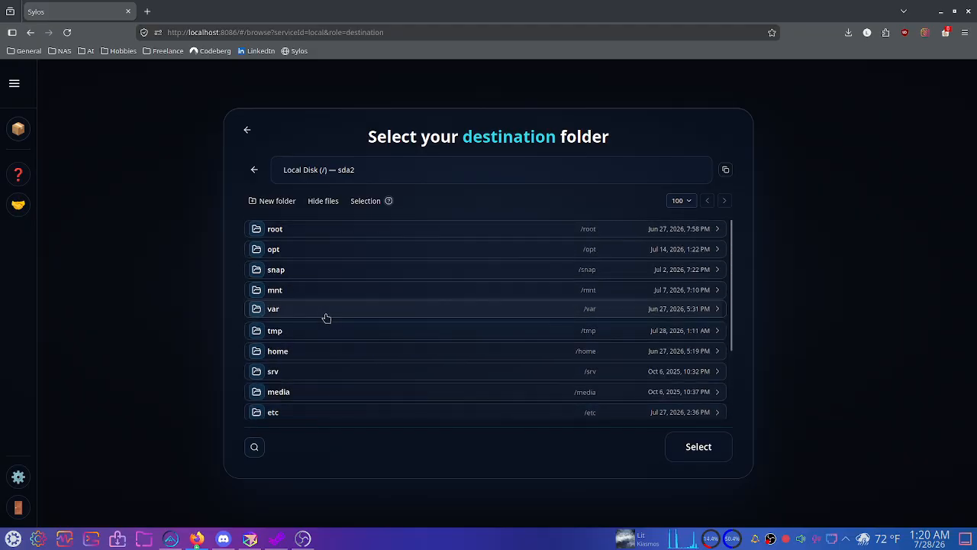
left_click(299, 350)
left_click(281, 229)
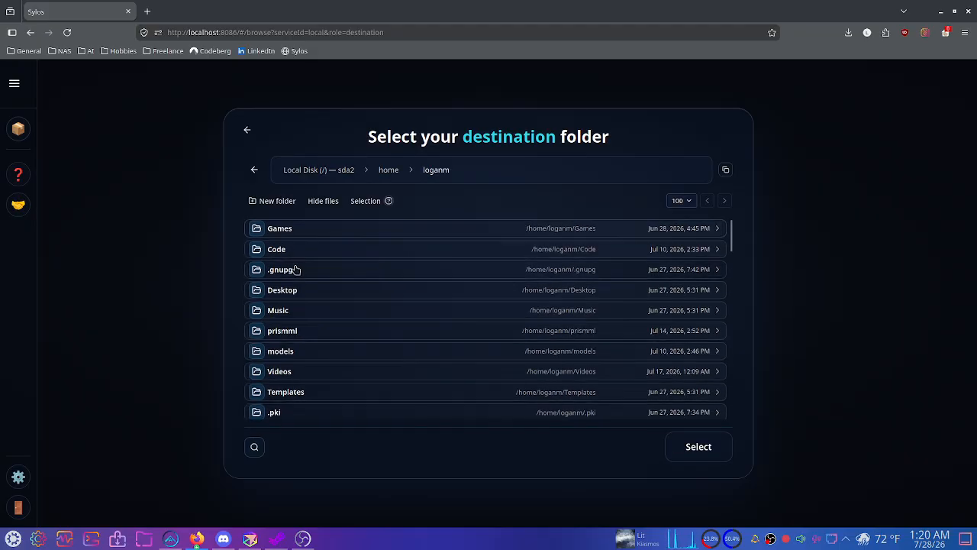
left_click(254, 170)
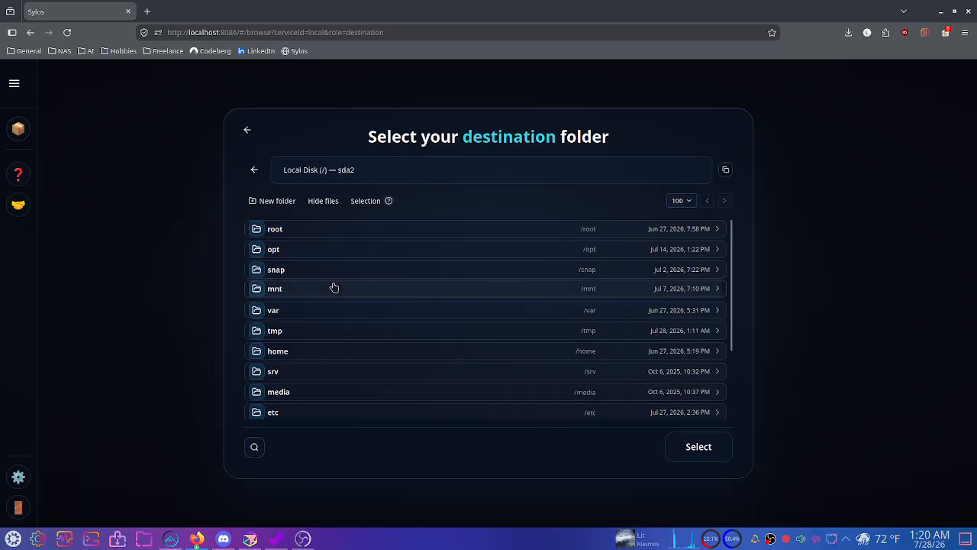
scroll(330, 337, "down", 2)
scroll(327, 358, "up", 2)
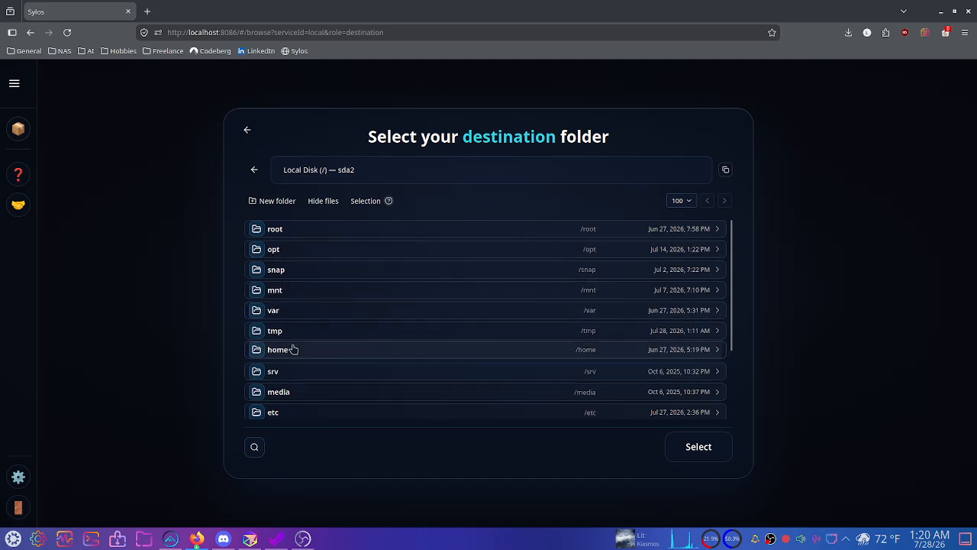
Create a new folder named testing-gpl-output inside the user's personal folder under home.
left_click(291, 351)
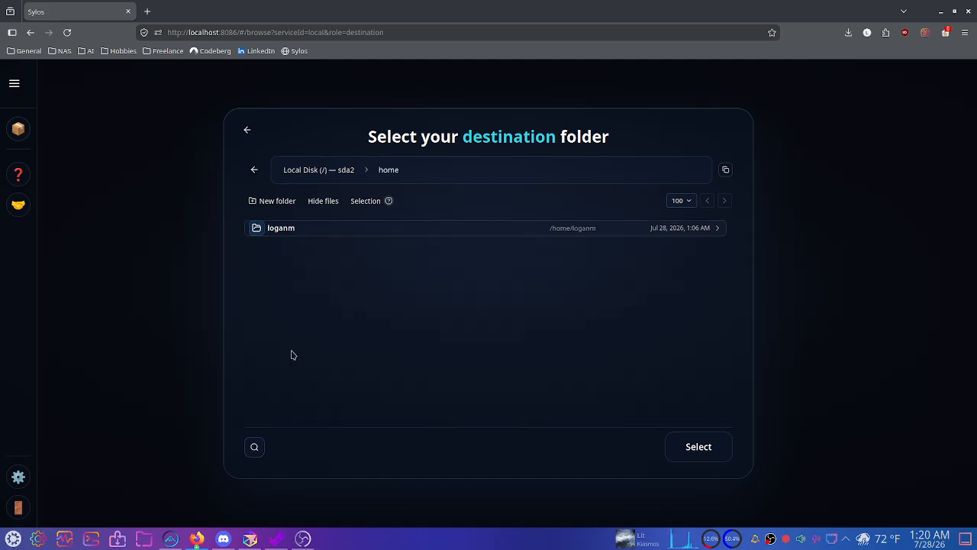
left_click(284, 230)
scroll(338, 315, "down", 10)
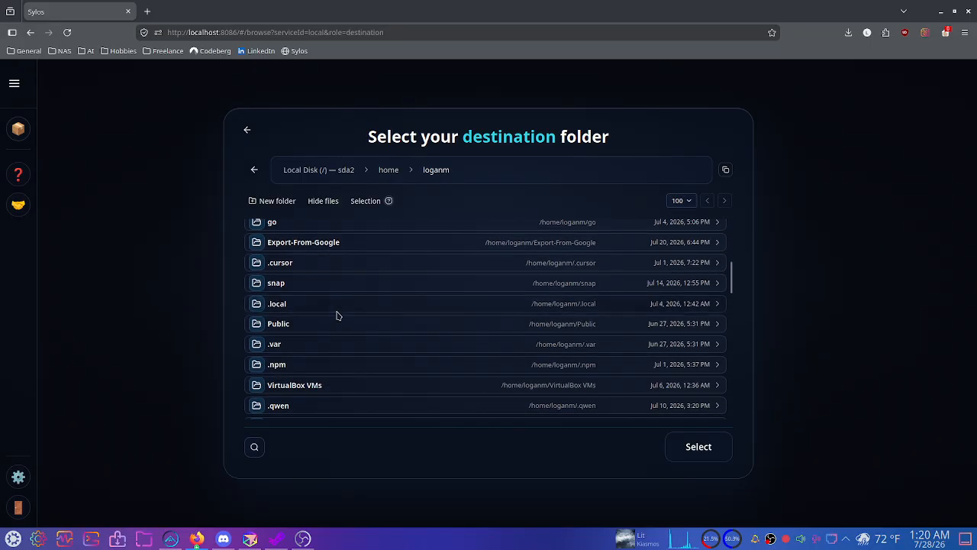
scroll(338, 315, "down", 5)
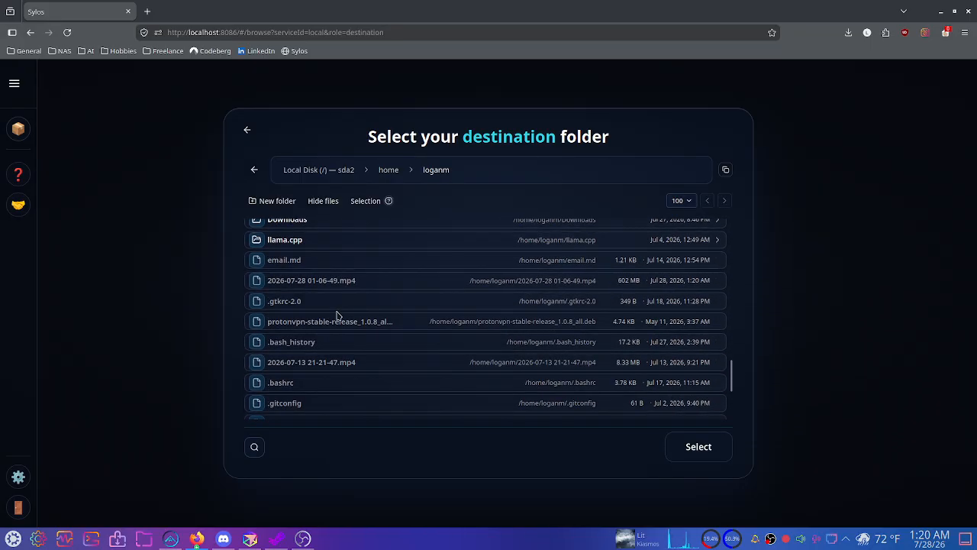
scroll(337, 315, "up", 3)
scroll(337, 315, "up", 10)
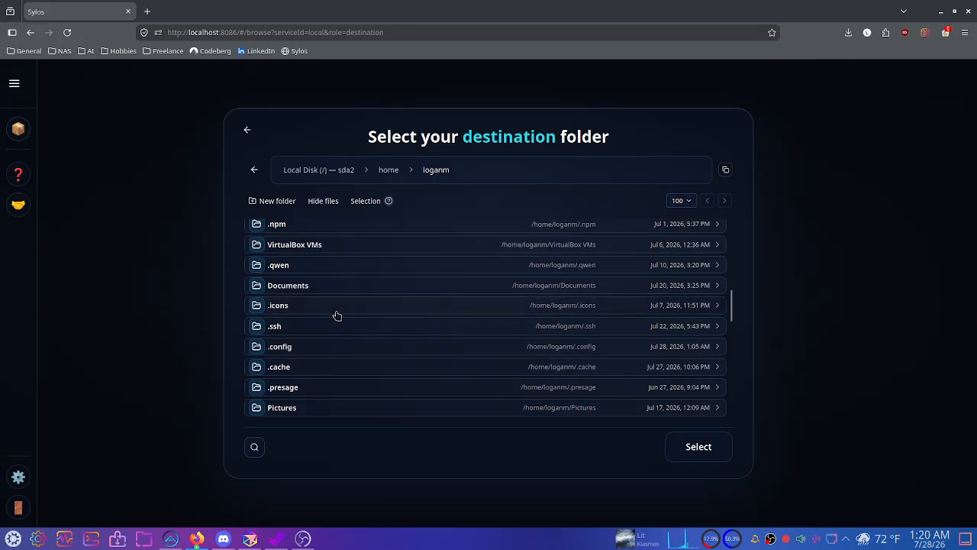
left_click(259, 200)
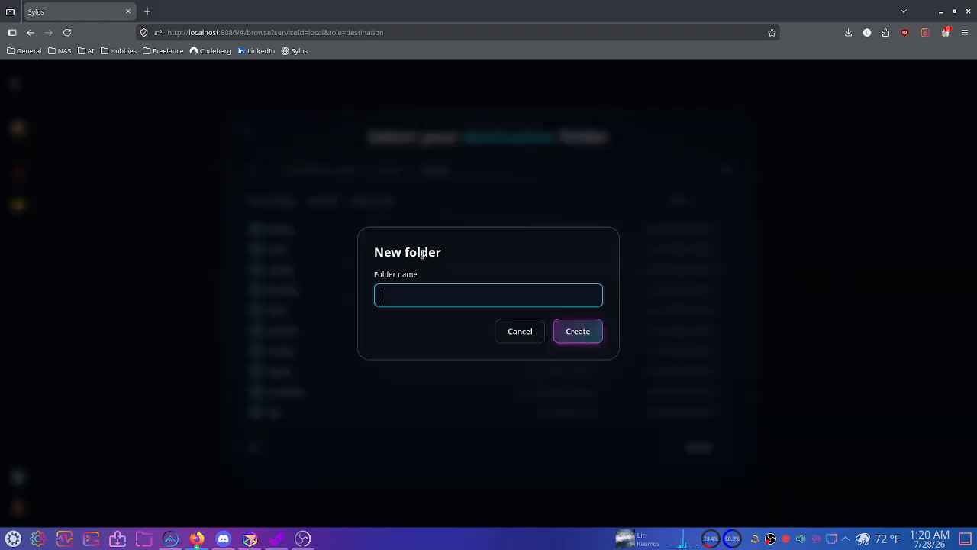
type("testing-gpl-output")
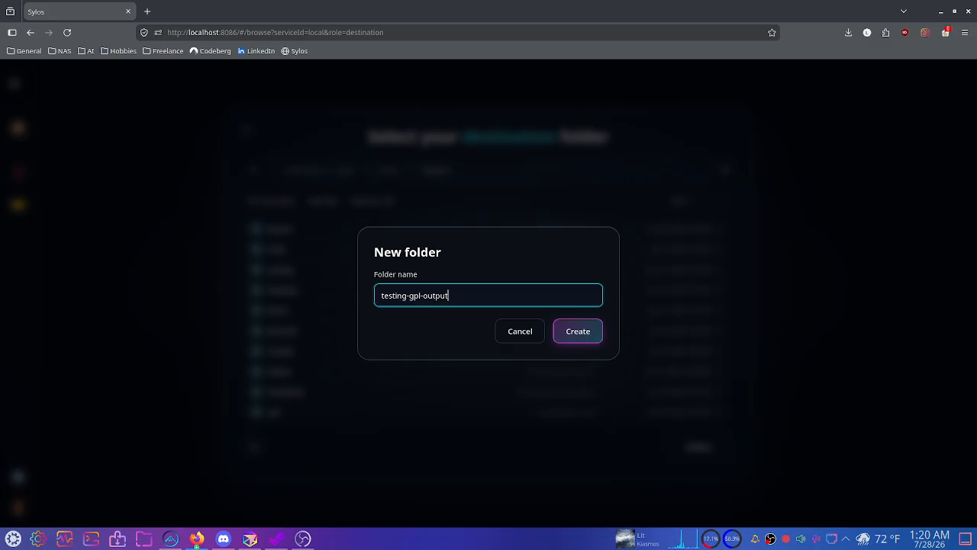
left_click(561, 331)
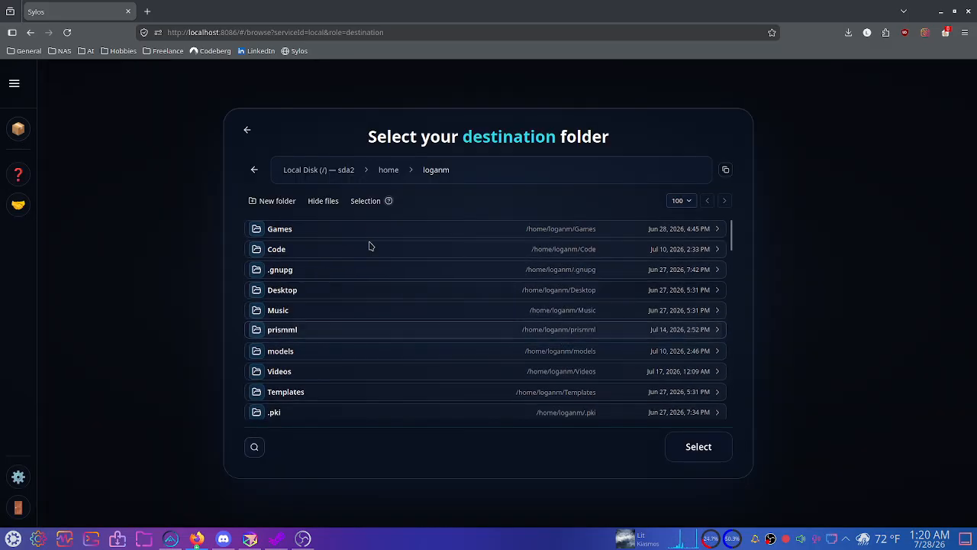
Open the testing-gpl-output folder and select it as the migration destination.
scroll(366, 305, "down", 5)
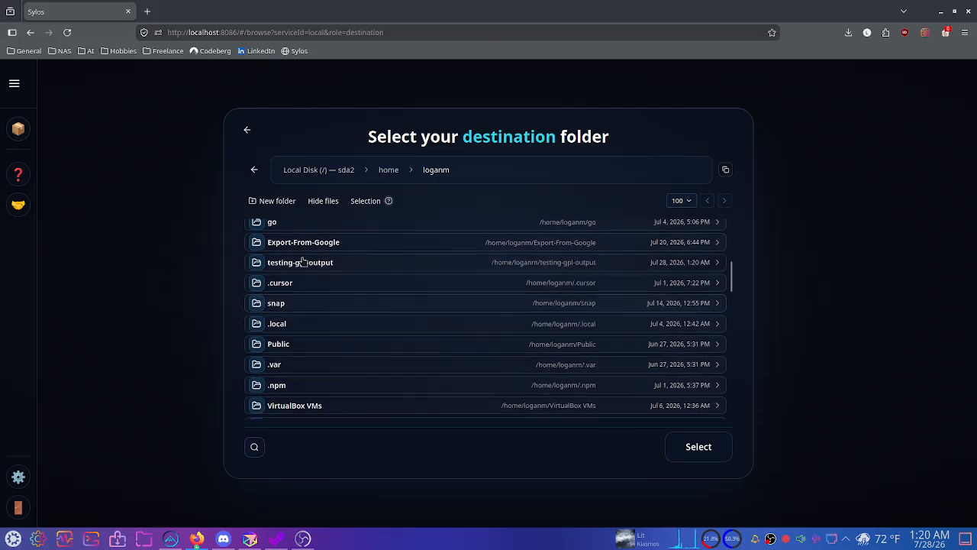
left_click(309, 270)
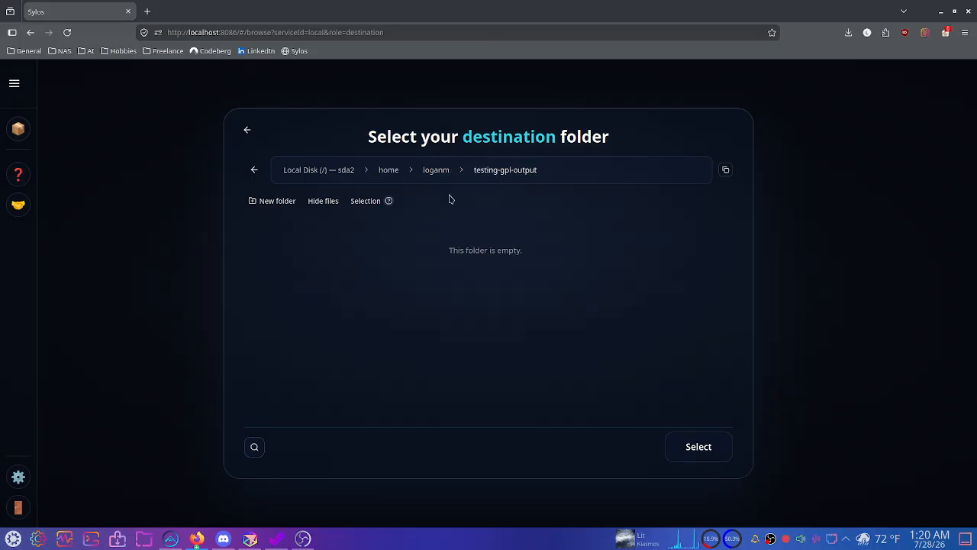
left_click(705, 456)
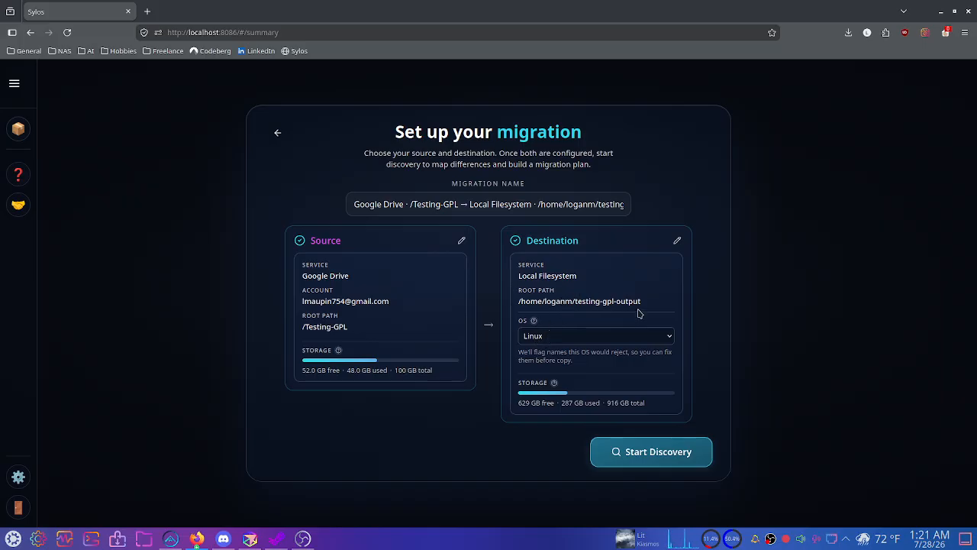
Set the destination OS to Windows and view the help note on its naming checks.
left_click(561, 340)
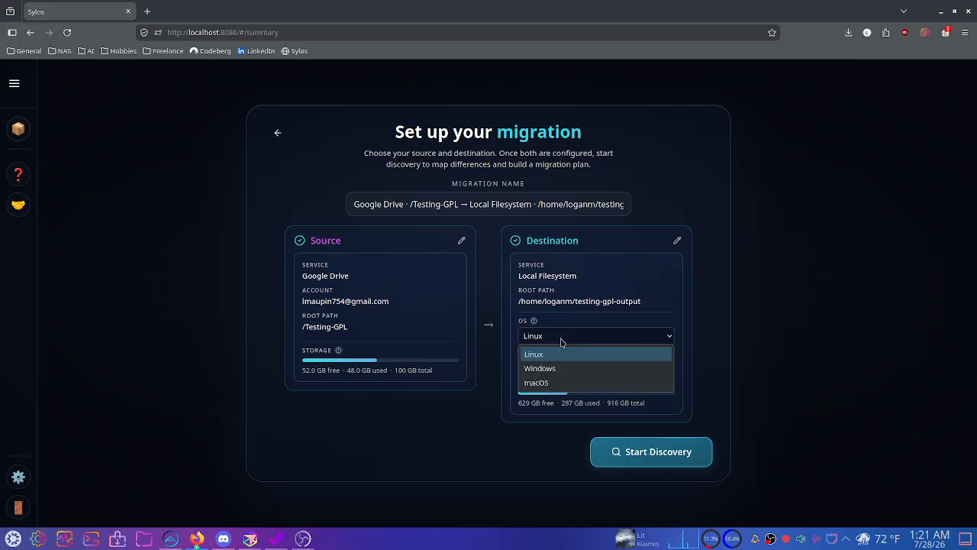
left_click(552, 371)
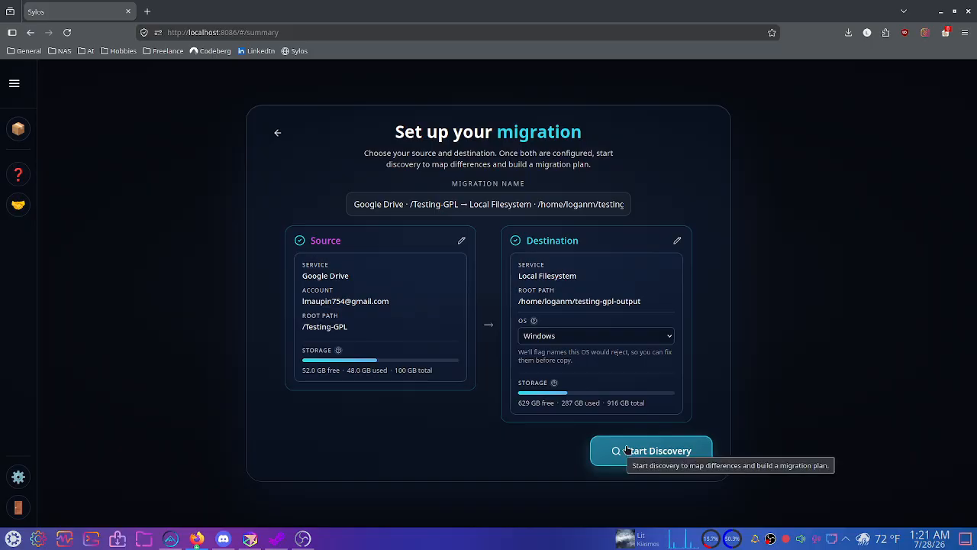
left_click(532, 321)
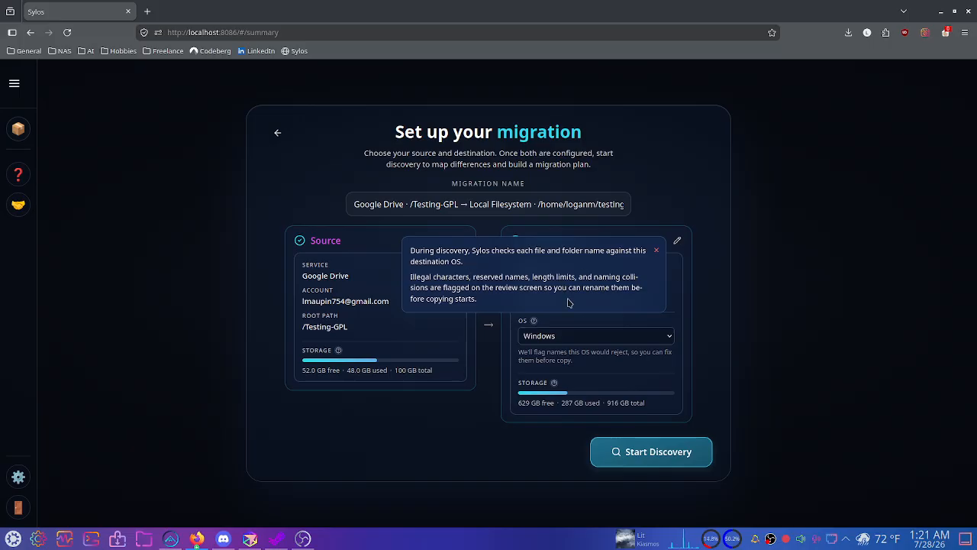
left_click(586, 319)
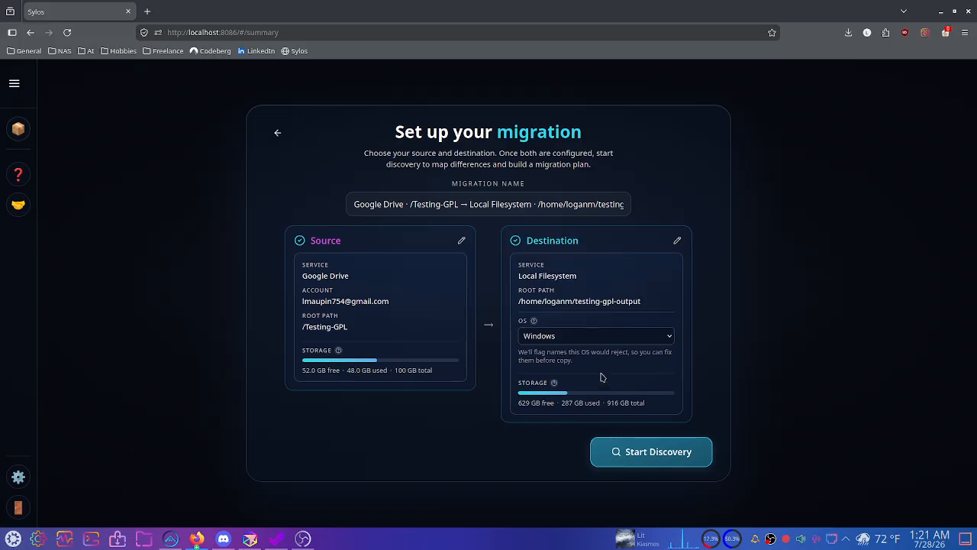
Start discovery for the migration and open the discovery results.
left_click(649, 452)
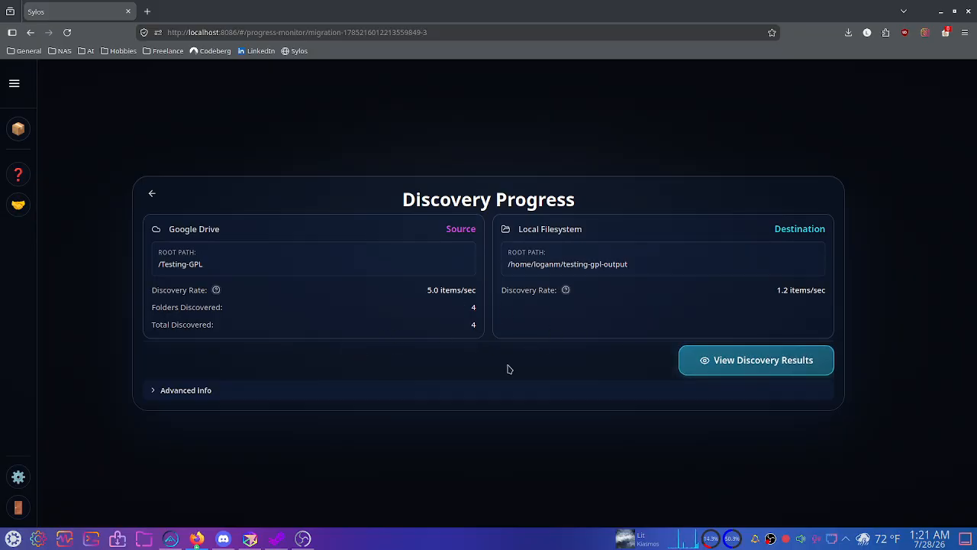
left_click(698, 357)
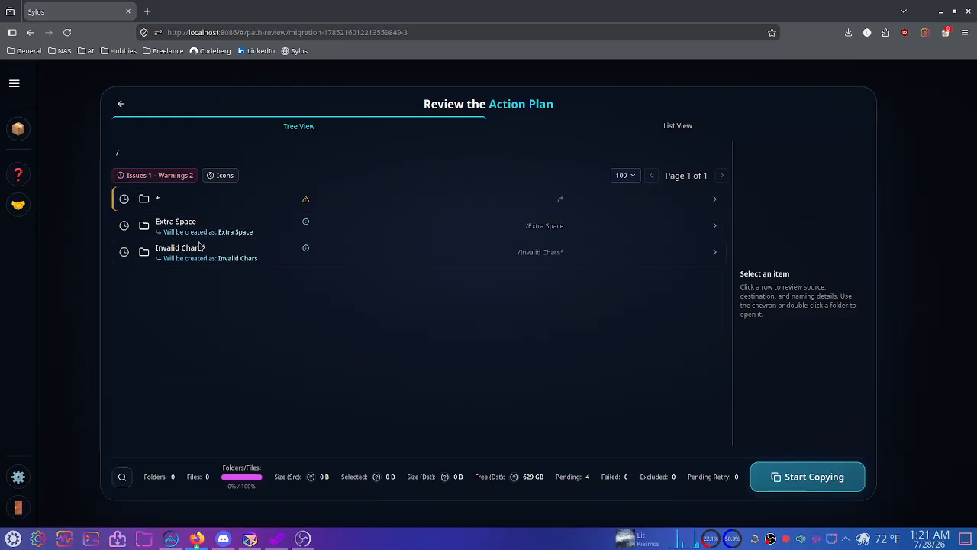
Examine the Extra Space folder's source and destination names and the name of the * folder in the action plan.
left_click_drag(191, 221, 202, 224)
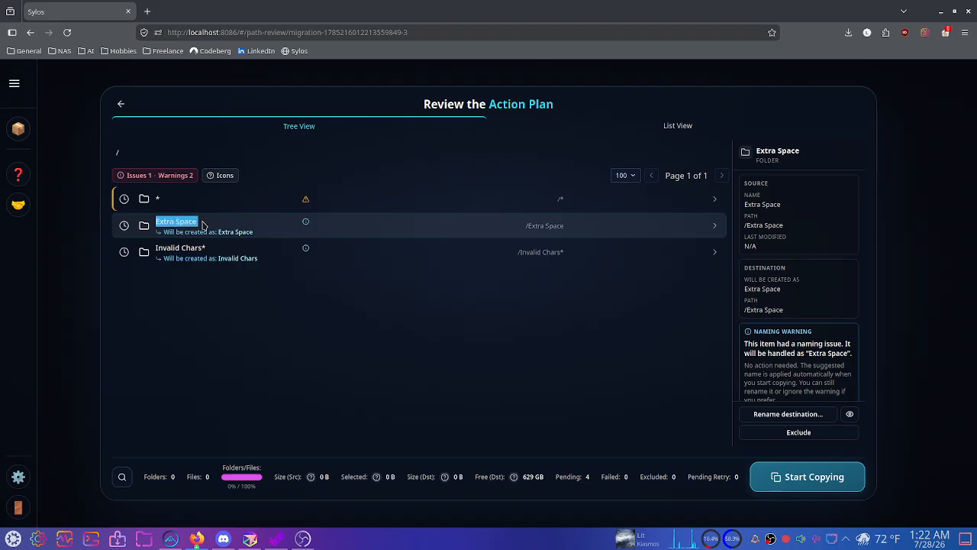
left_click_drag(217, 231, 264, 236)
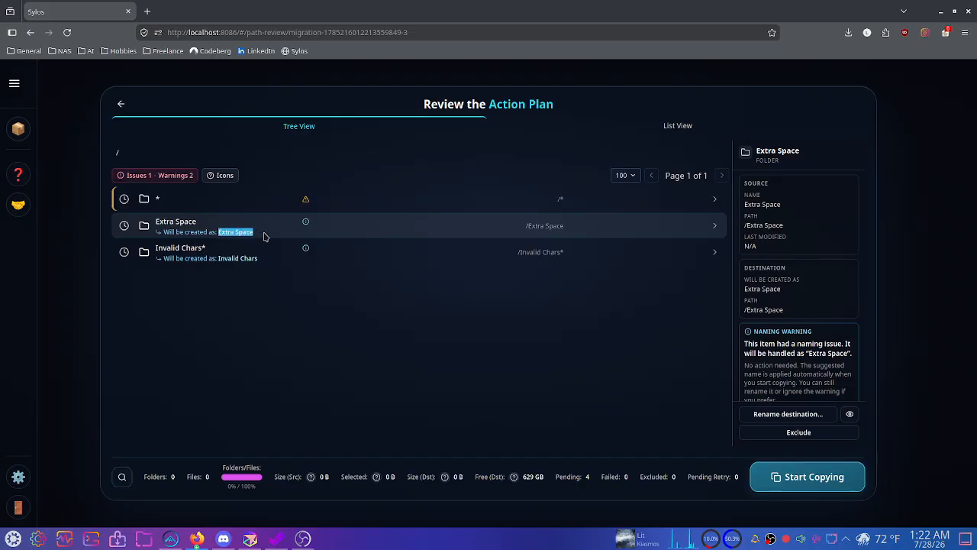
left_click(176, 231)
left_click_drag(155, 221, 209, 227)
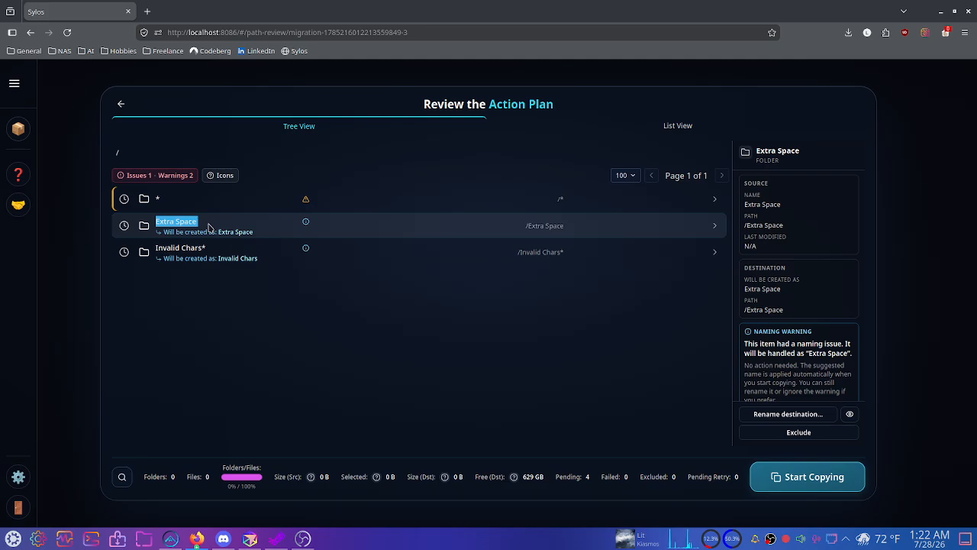
left_click_drag(152, 200, 174, 200)
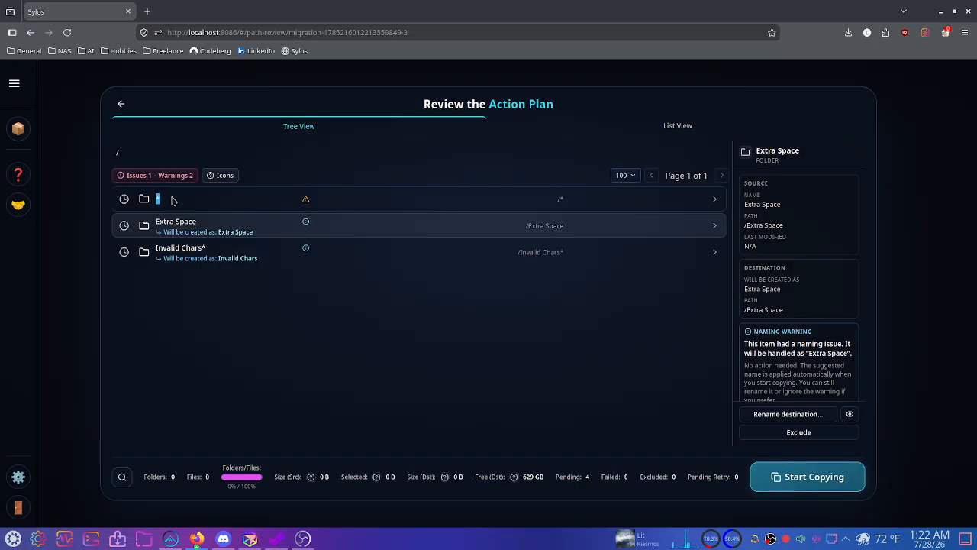
Examine the details of the * and Extra Space folders and read the Invalid Chars* folder's naming warning.
left_click(174, 200)
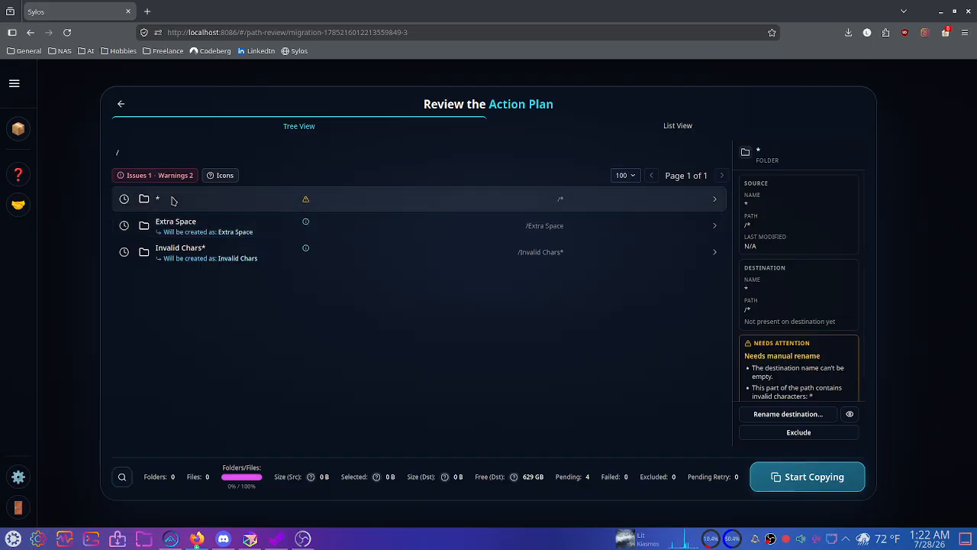
left_click_drag(171, 200, 153, 200)
left_click(181, 236)
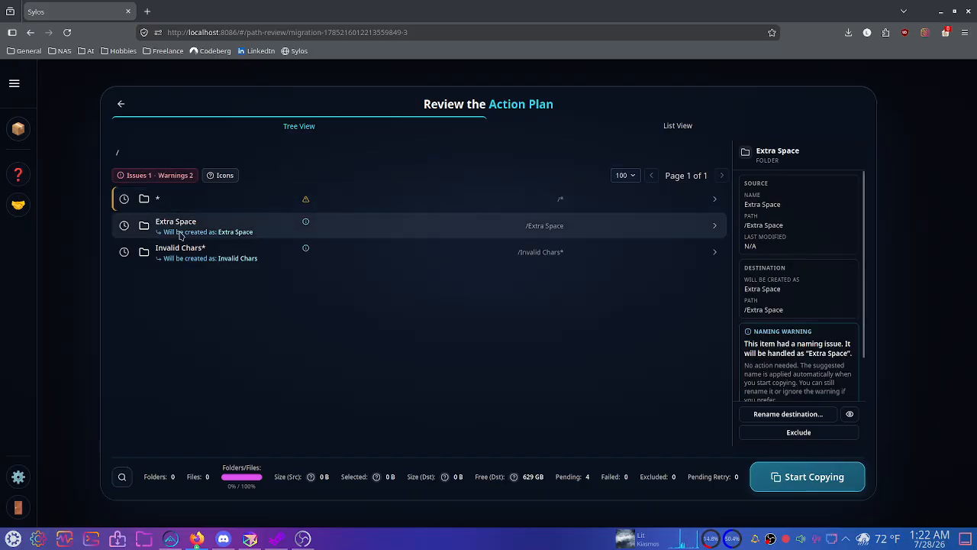
left_click_drag(155, 248, 214, 253)
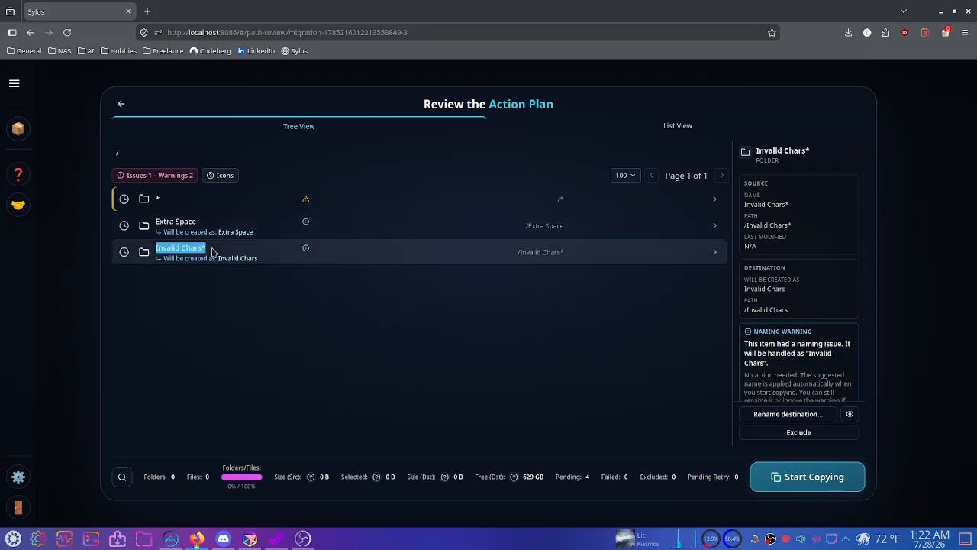
scroll(788, 299, "down", 2)
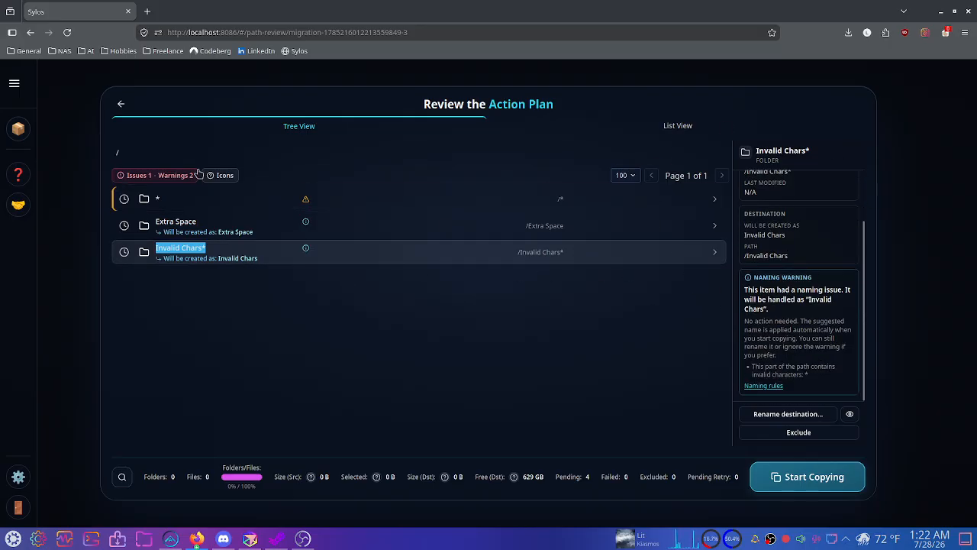
View the issues and warnings summary and review the Extra Space folder's planned destination name.
left_click(150, 180)
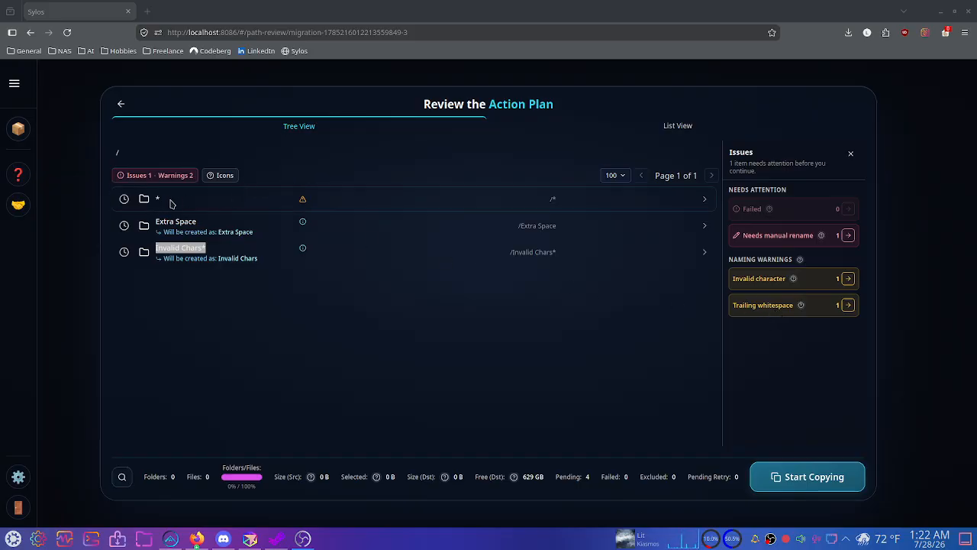
left_click(229, 231)
left_click_drag(157, 217, 259, 238)
left_click(251, 233)
left_click(258, 238)
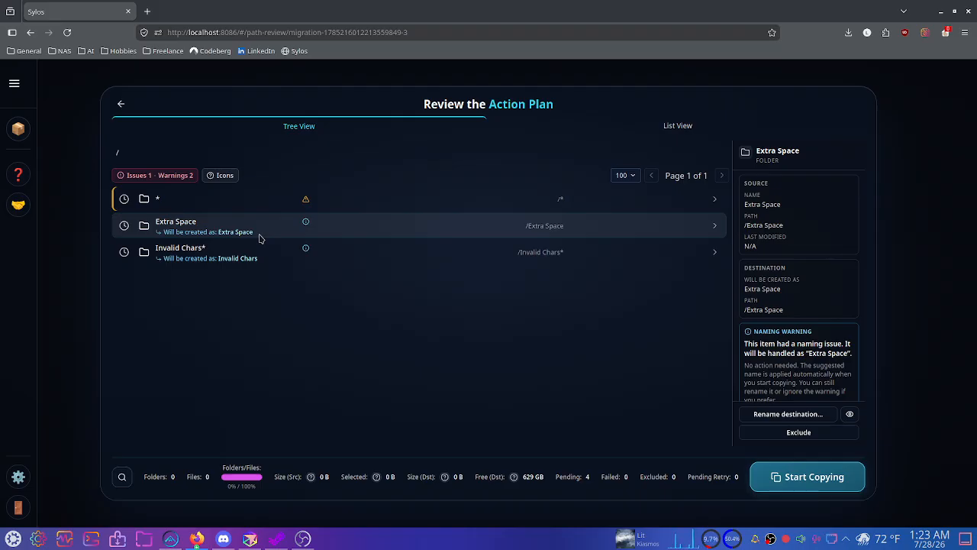
Compare the * folder with the Invalid Chars* folder and read why the * folder needs a manual rename.
left_click(156, 199)
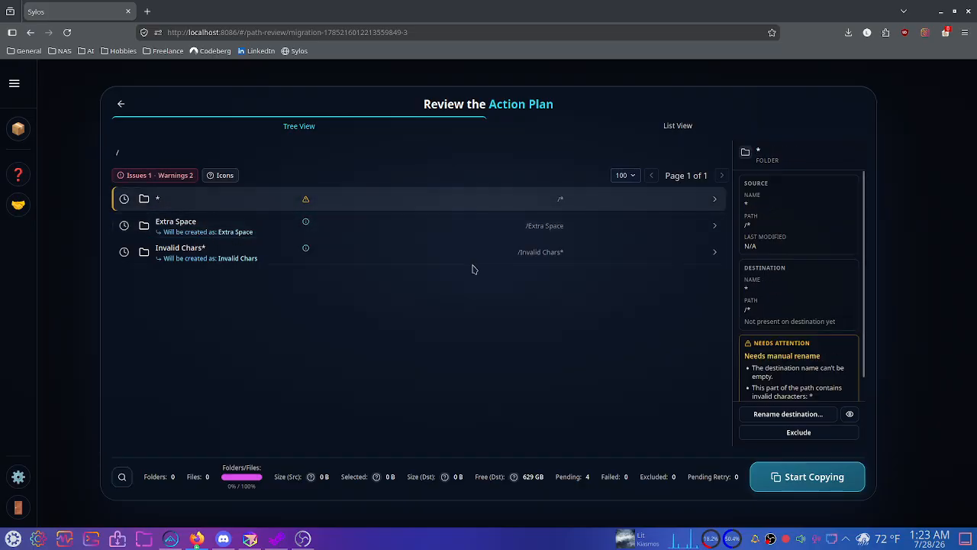
left_click_drag(163, 246, 207, 247)
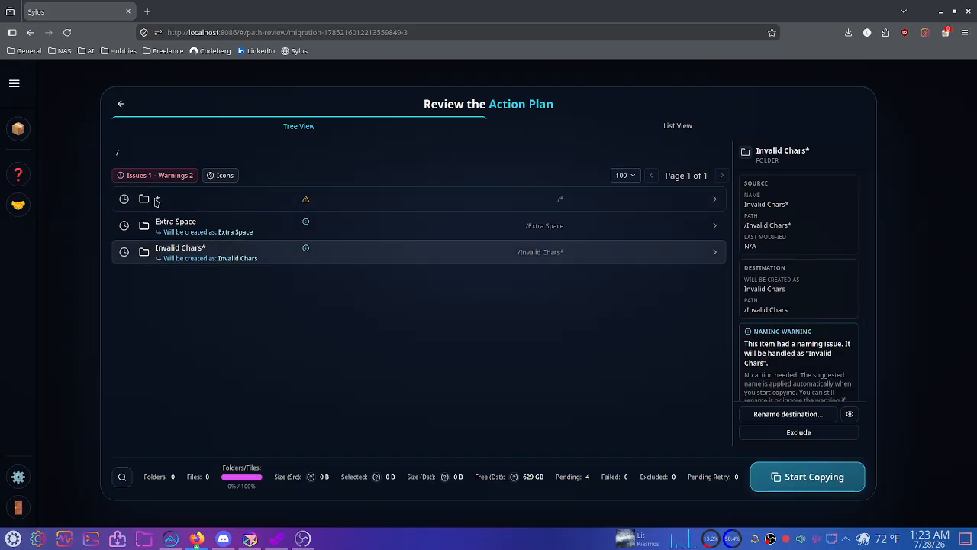
left_click_drag(156, 200, 181, 206)
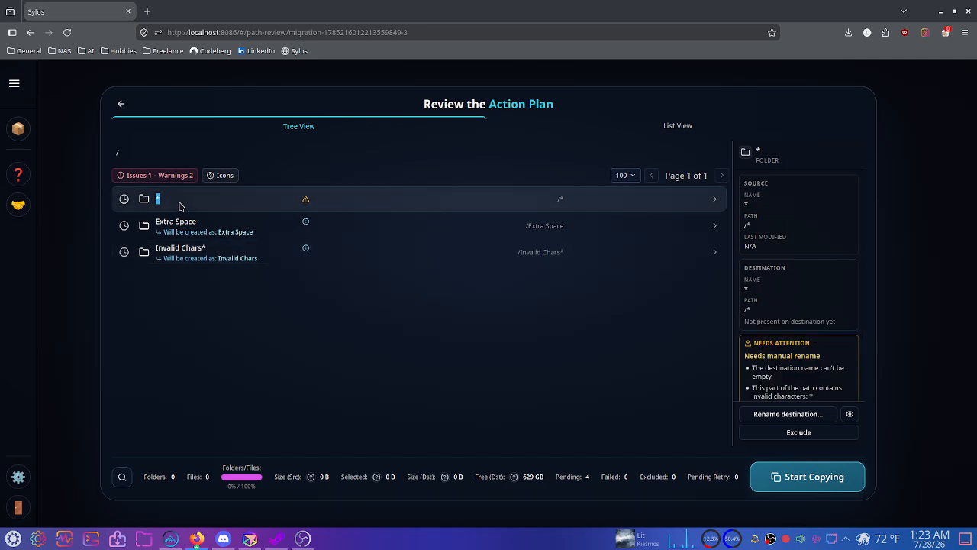
scroll(802, 328, "down", 1)
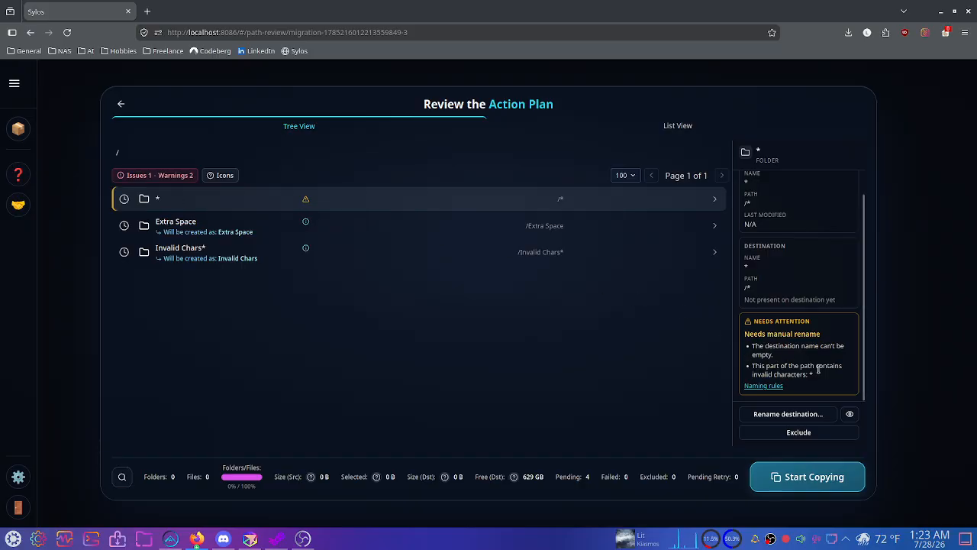
left_click_drag(828, 381, 740, 332)
left_click(788, 333)
left_click_drag(822, 379, 768, 326)
left_click(788, 335)
scroll(792, 339, "up", 1)
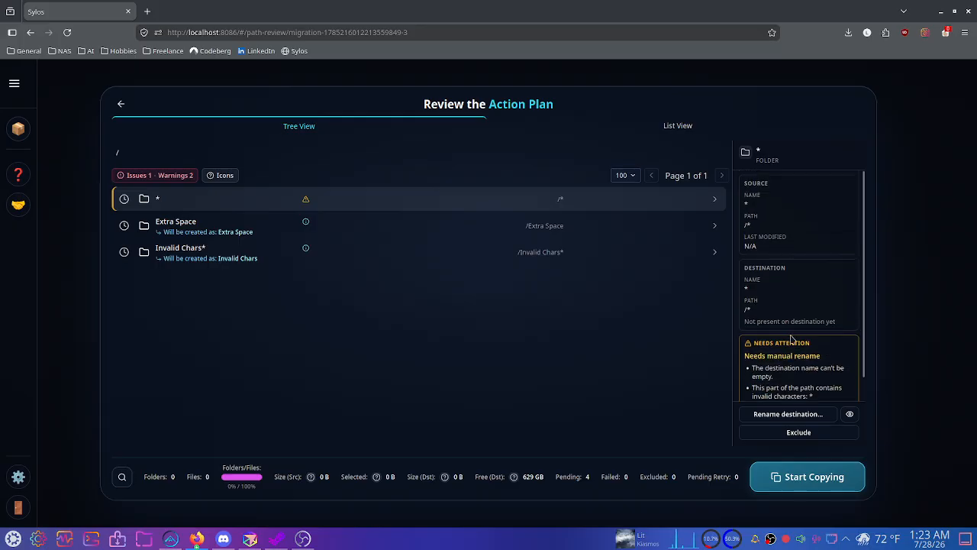
left_click_drag(171, 201, 122, 199)
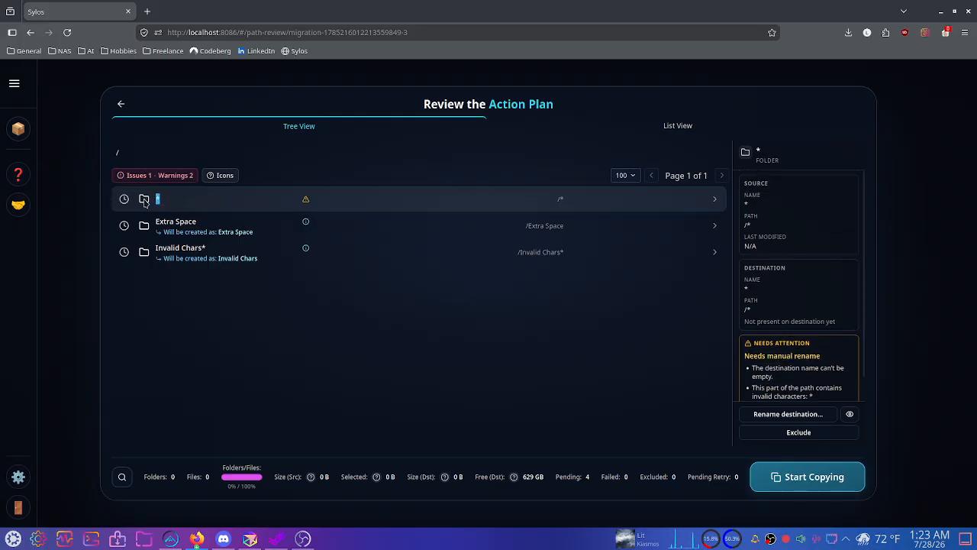
left_click(162, 206)
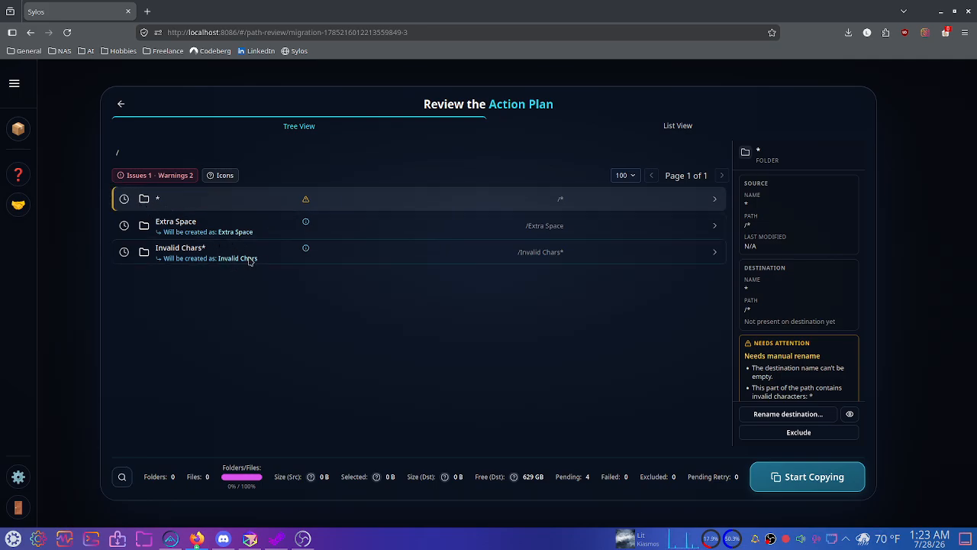
Review the planned destination names of the Extra Space and Invalid Chars* folders in the action plan.
left_click_drag(256, 260, 141, 199)
left_click(208, 250)
left_click(220, 234)
left_click_drag(200, 233, 254, 234)
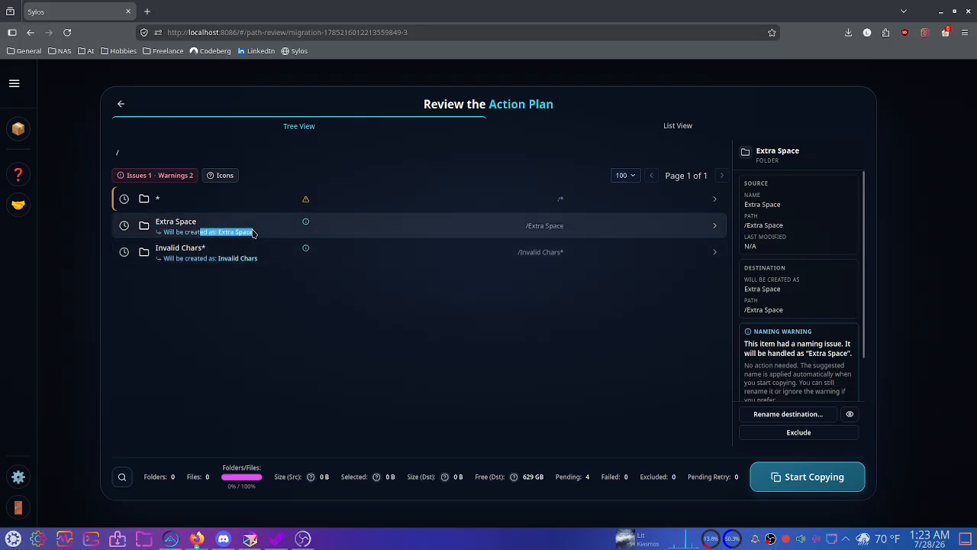
left_click(254, 234)
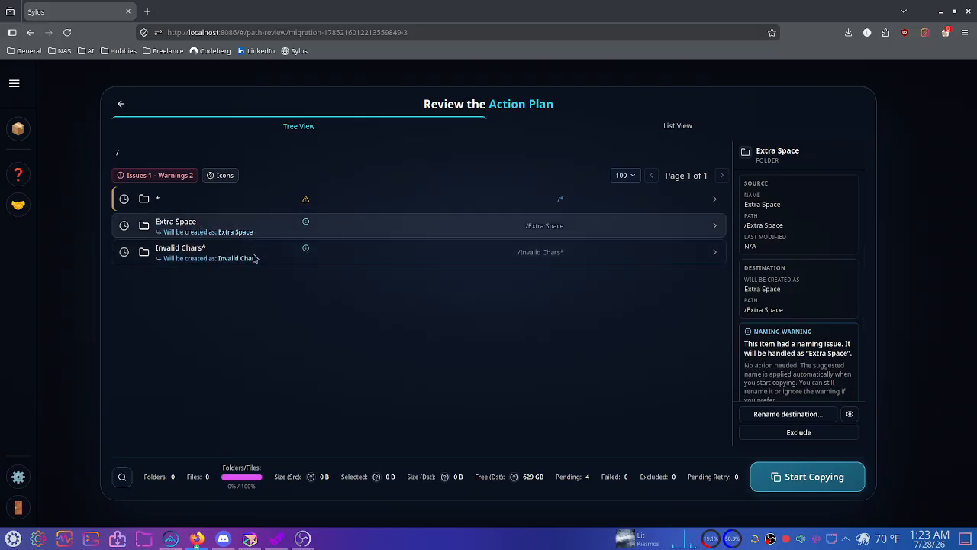
left_click(252, 258)
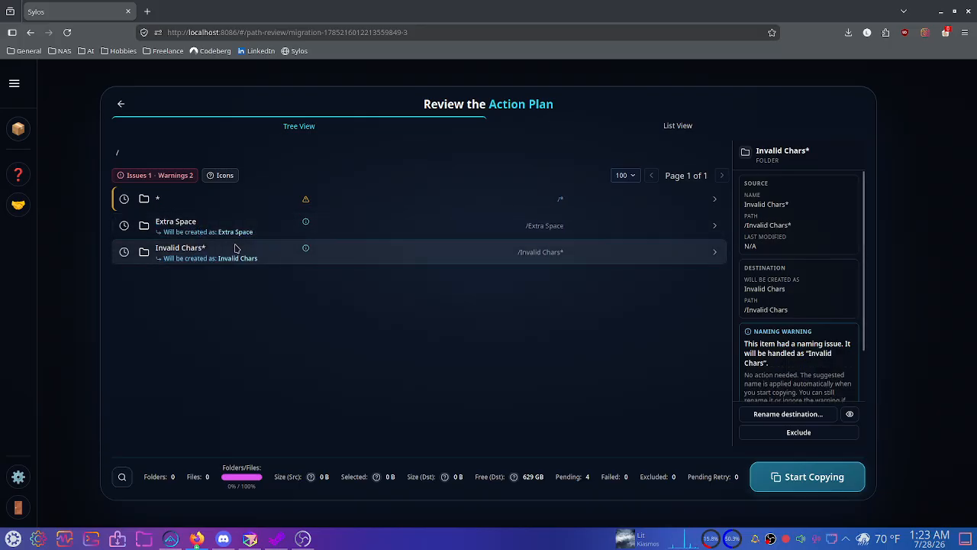
Set the * folder's destination name to random_name, opening the browser's network inspector before applying it.
left_click(157, 198)
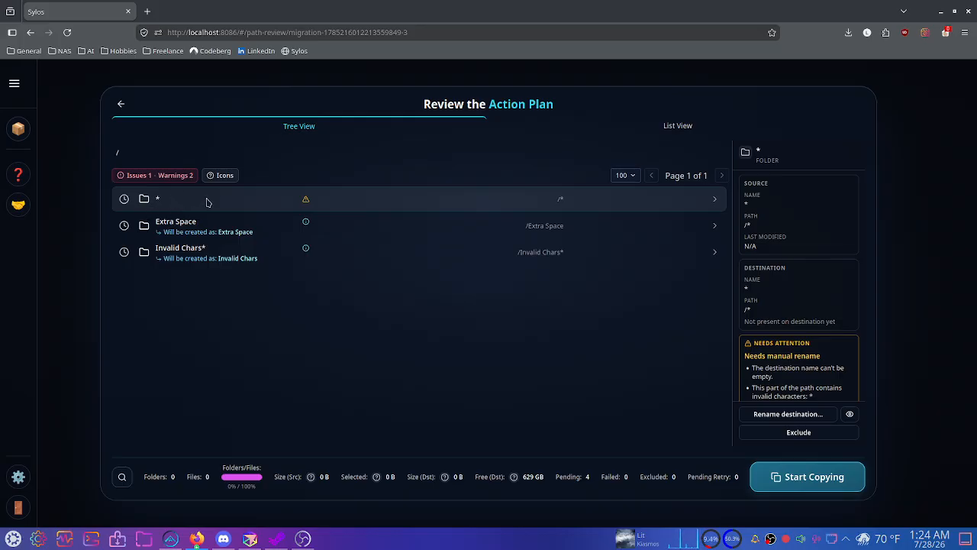
scroll(760, 271, "down", 1)
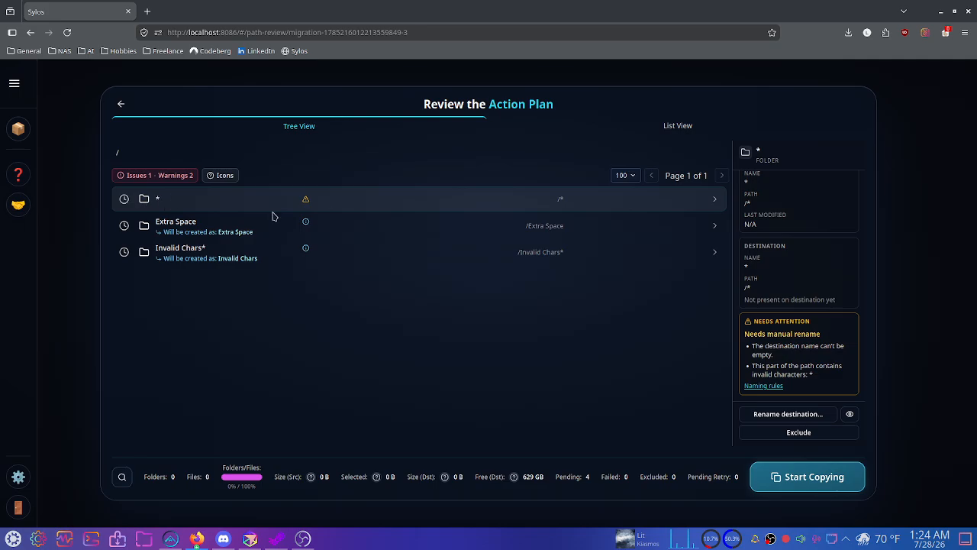
left_click(786, 415)
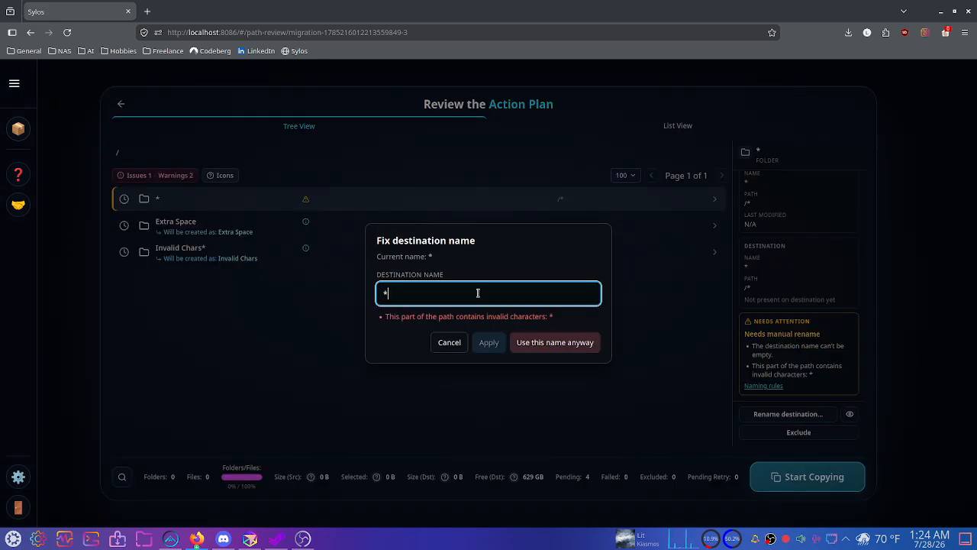
key("BackSpace")
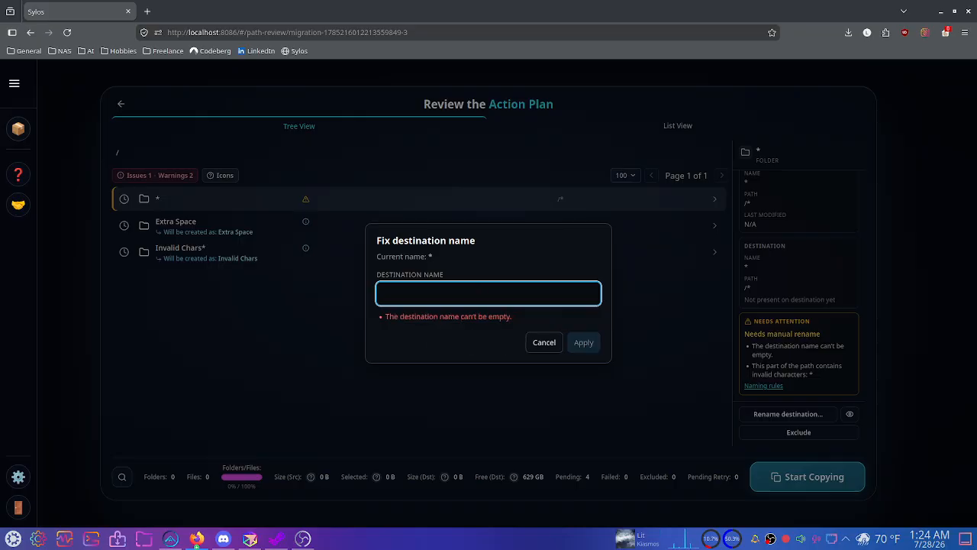
type("random_name")
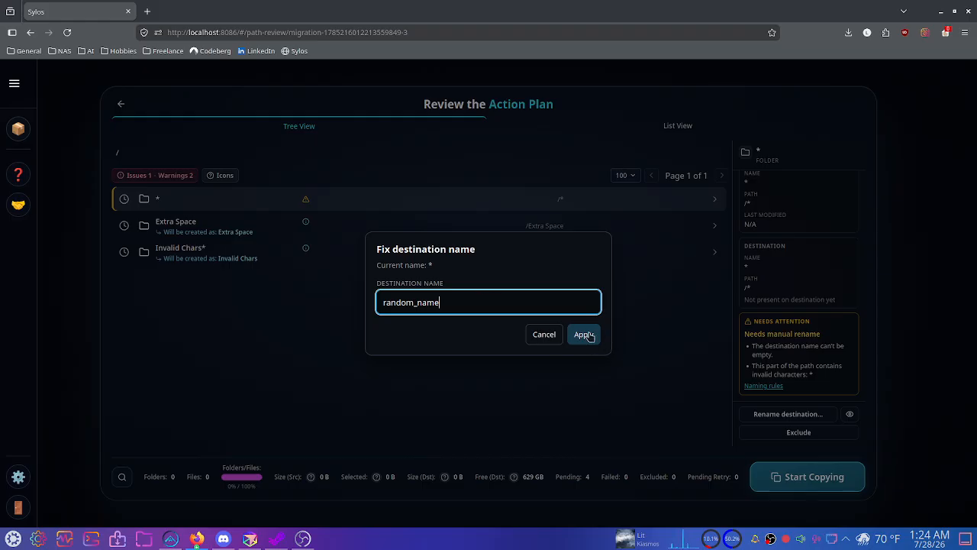
right_click(543, 251)
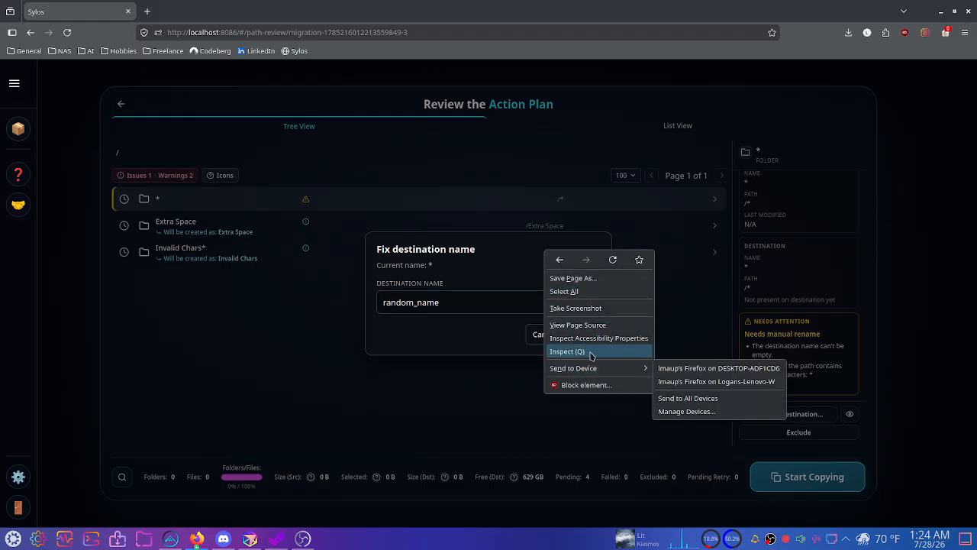
left_click(567, 351)
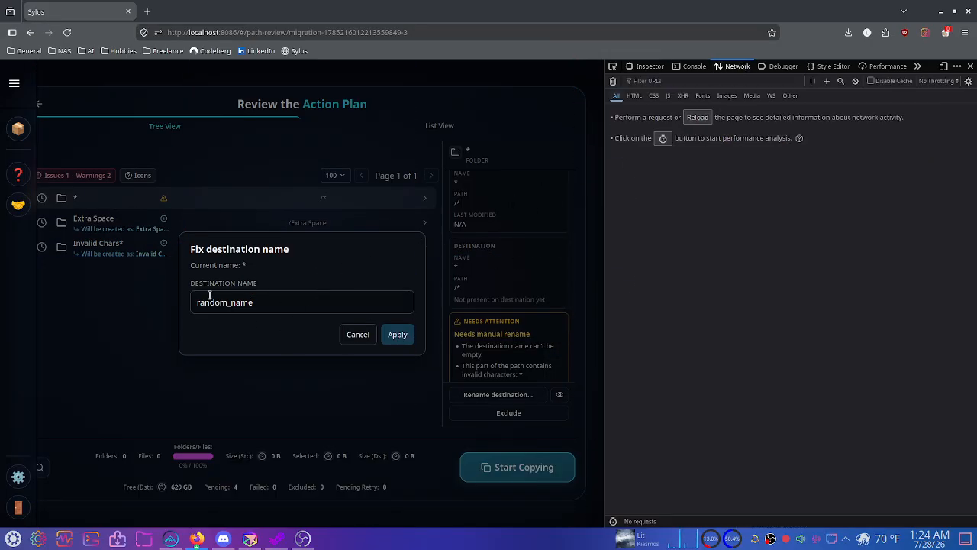
left_click(398, 336)
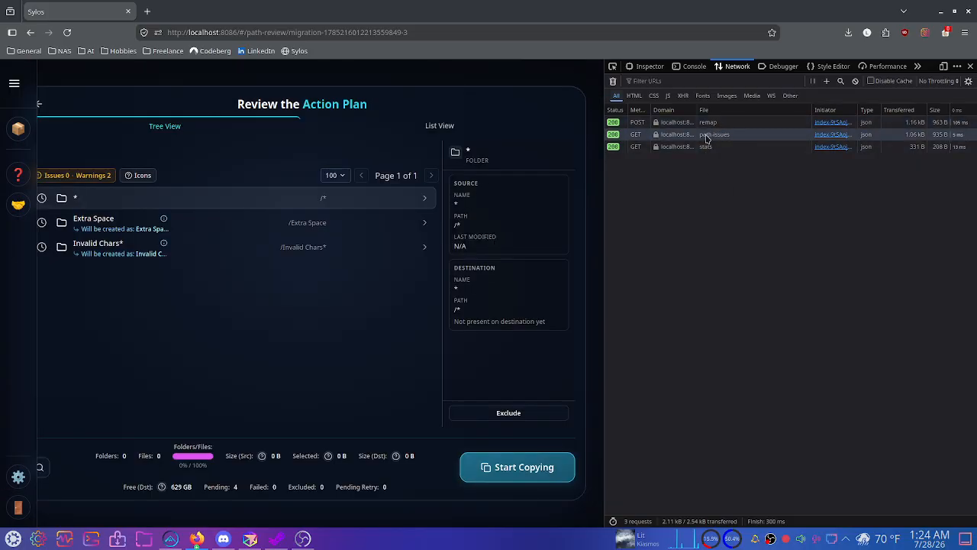
Examine the remap request's proposed path and its response's issues list, and close the developer tools.
left_click(721, 122)
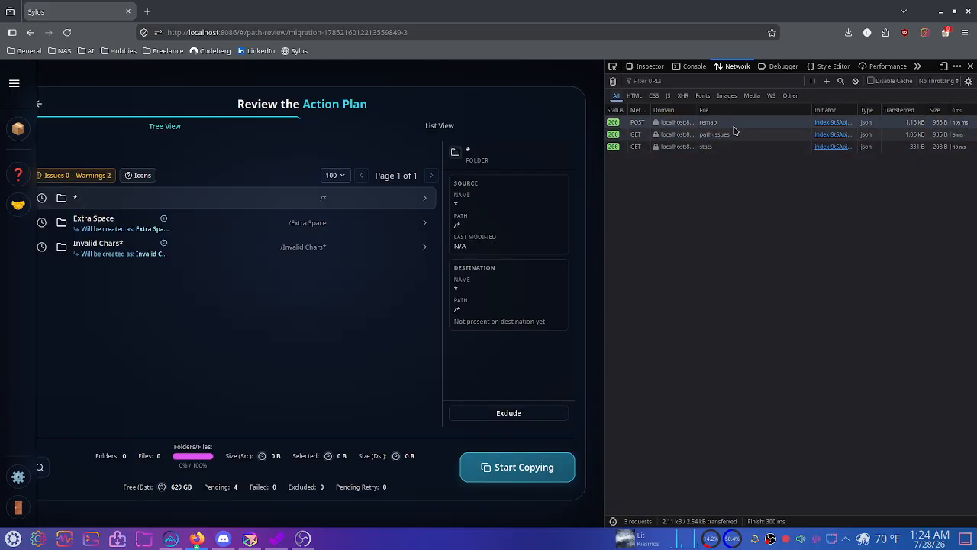
left_click(797, 109)
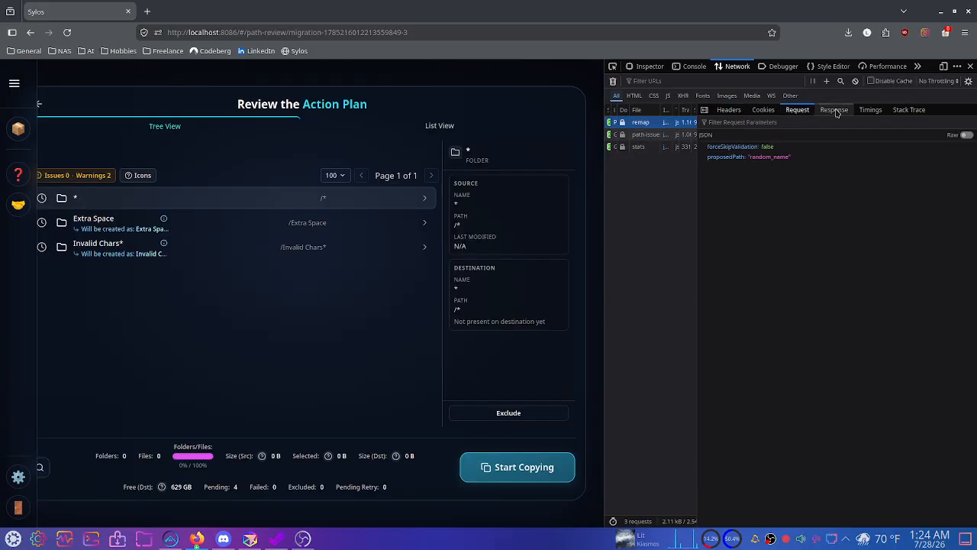
left_click(729, 158)
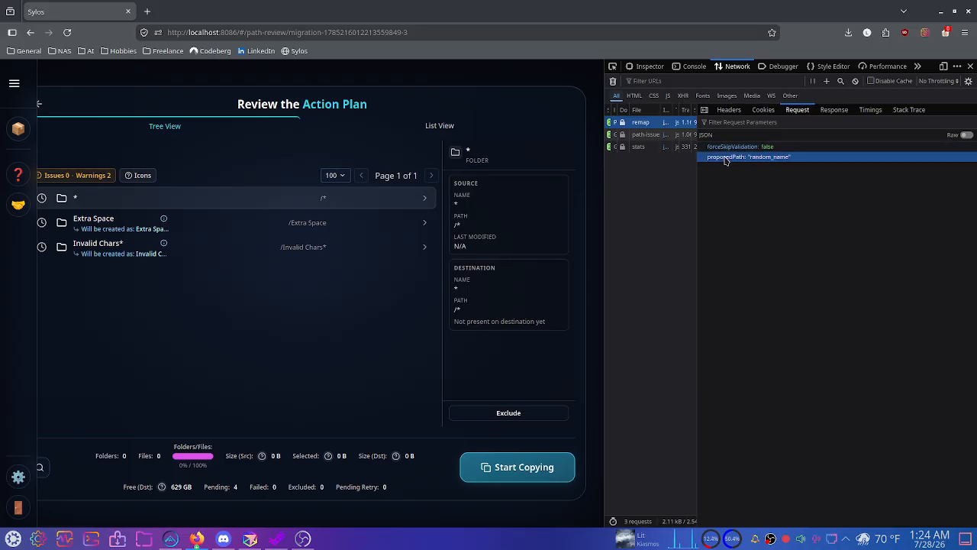
left_click(832, 110)
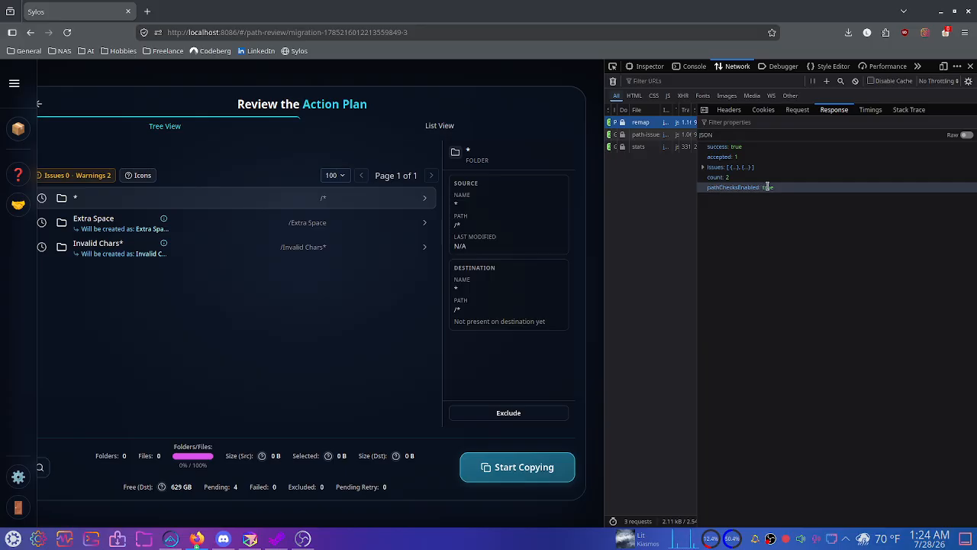
left_click(735, 157)
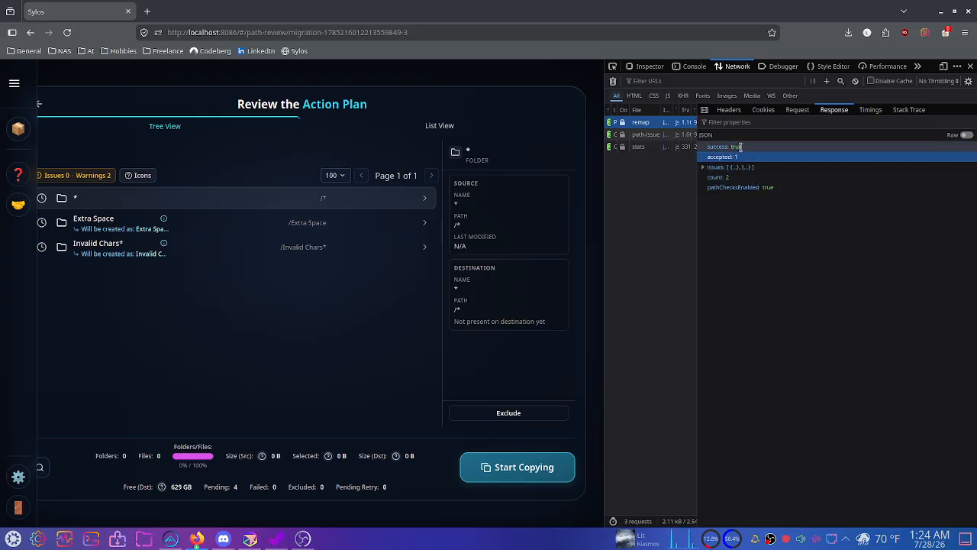
left_click(705, 167)
left_click(705, 167)
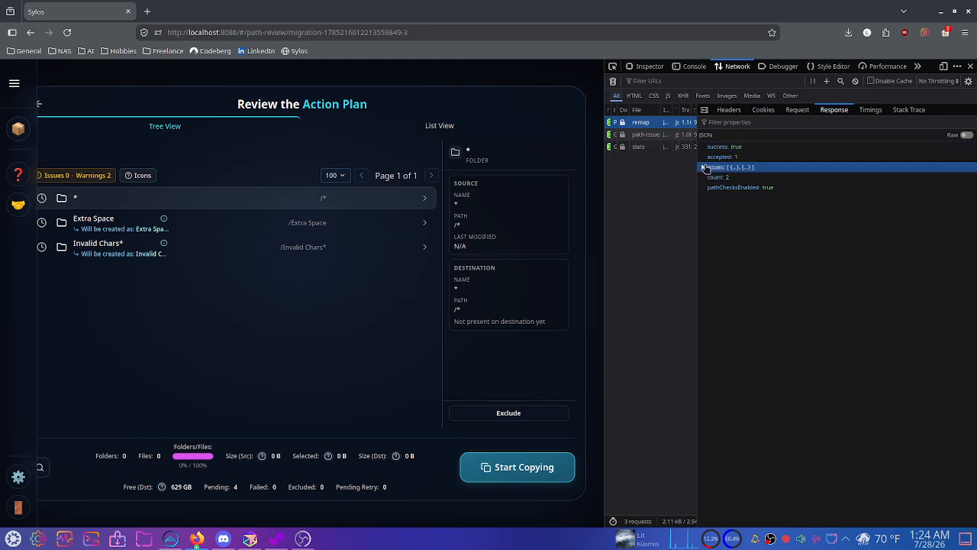
left_click(704, 167)
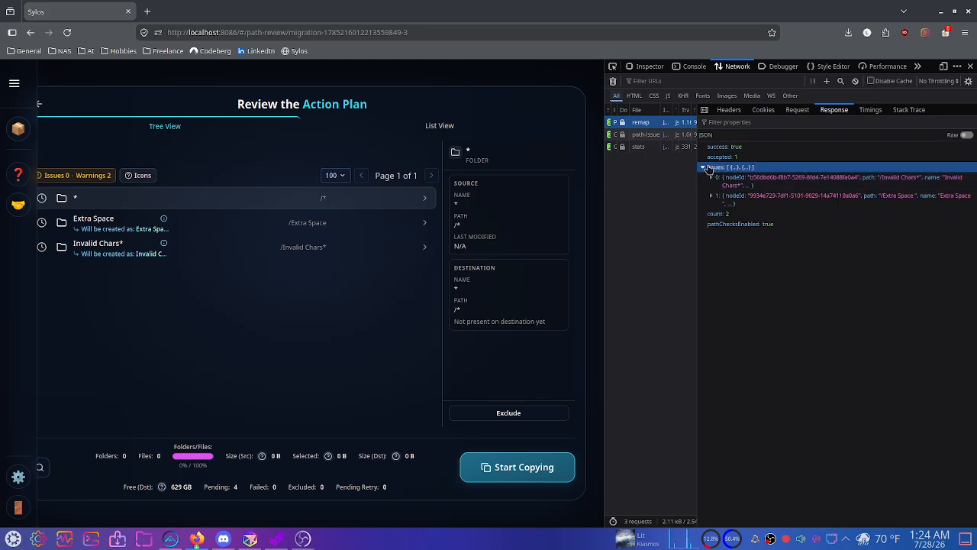
left_click(705, 167)
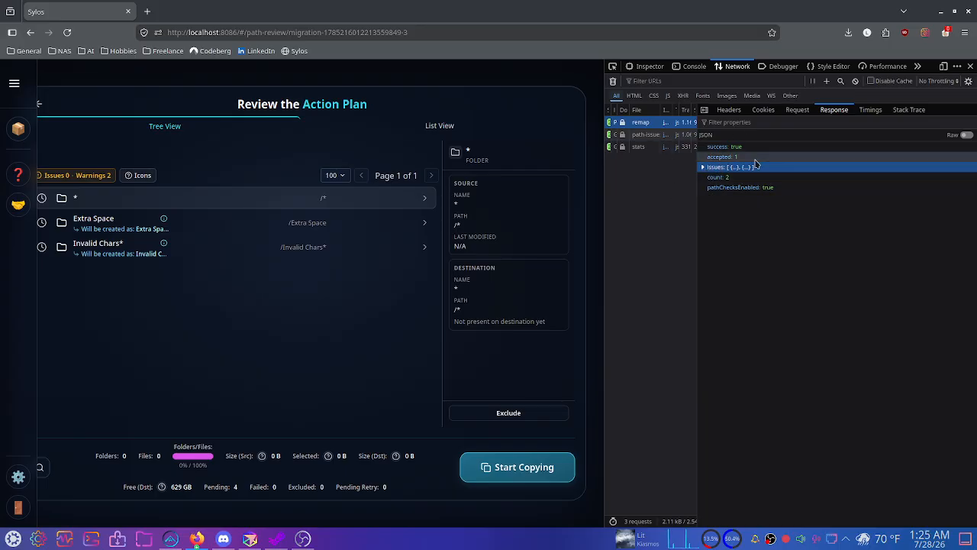
left_click(970, 65)
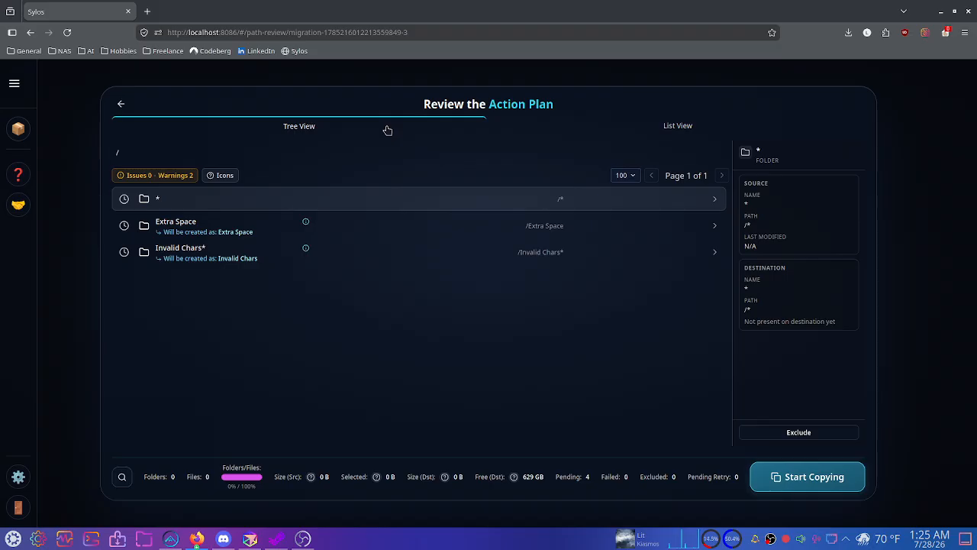
Check the issues summary and the * folder's destination details for the applied rename.
left_click(132, 176)
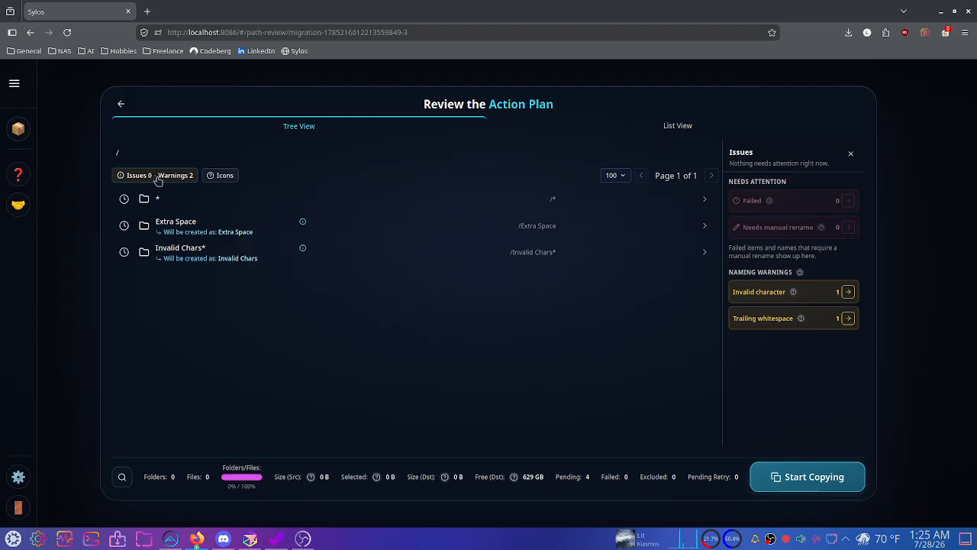
left_click(182, 204)
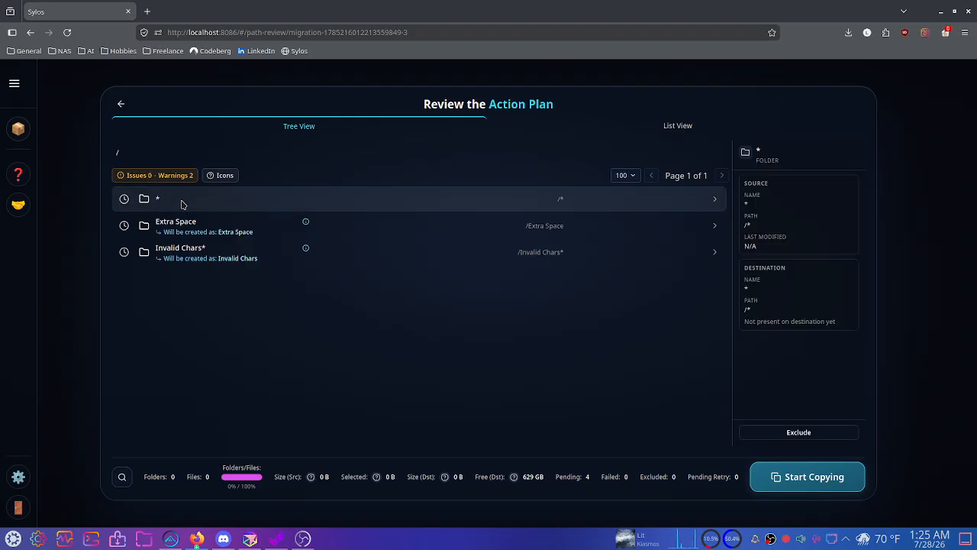
Compare the * folder's destination details with those of Extra Space and check the issues summary for its rename.
left_click(244, 225)
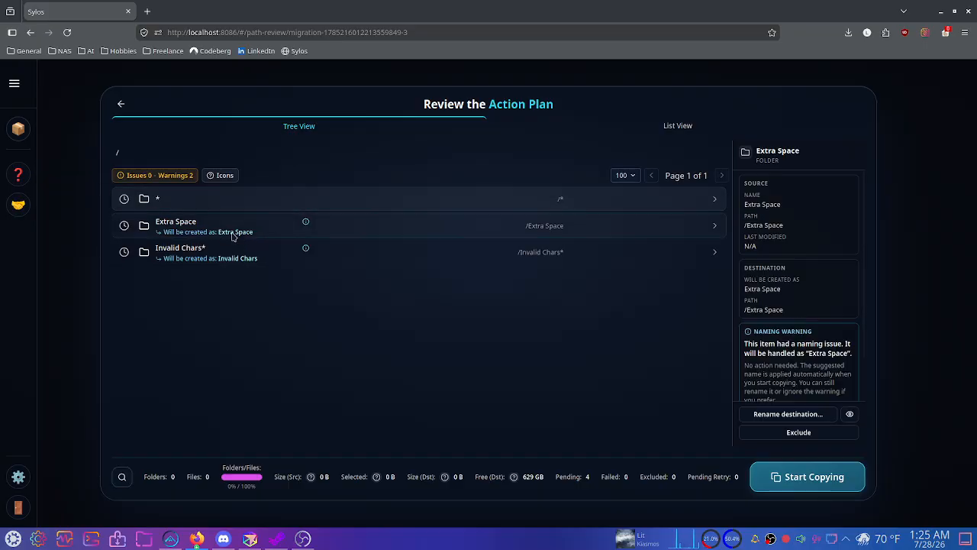
left_click(233, 205)
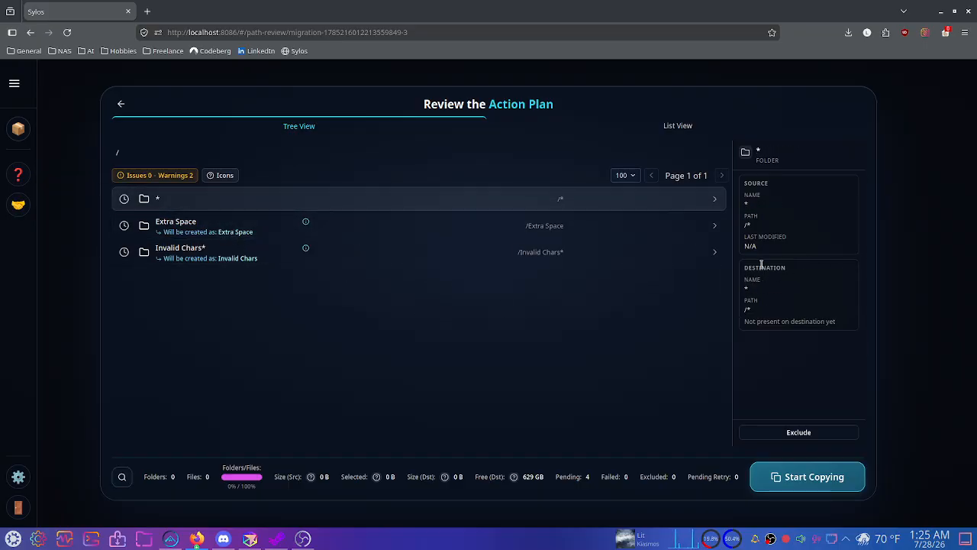
right_click(182, 208)
left_click(161, 201)
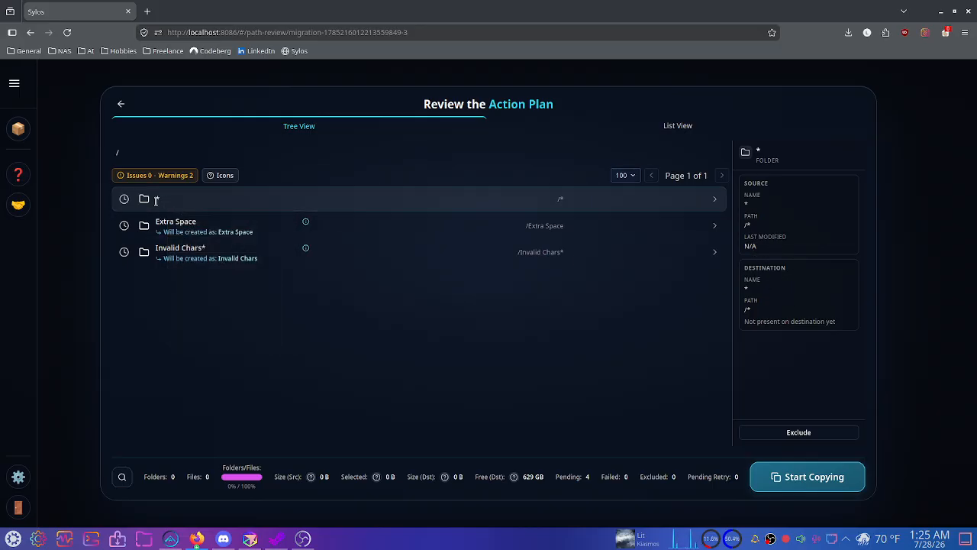
left_click(171, 175)
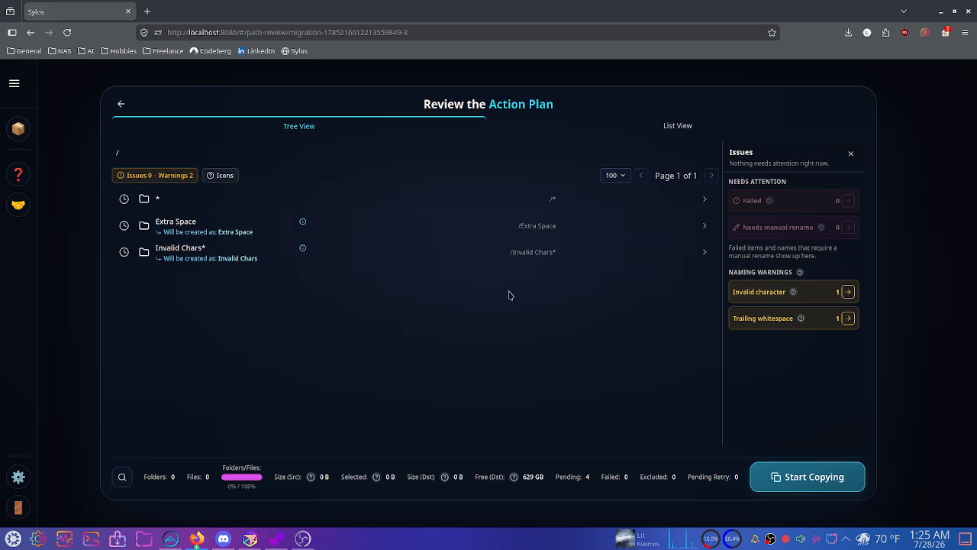
left_click(203, 208)
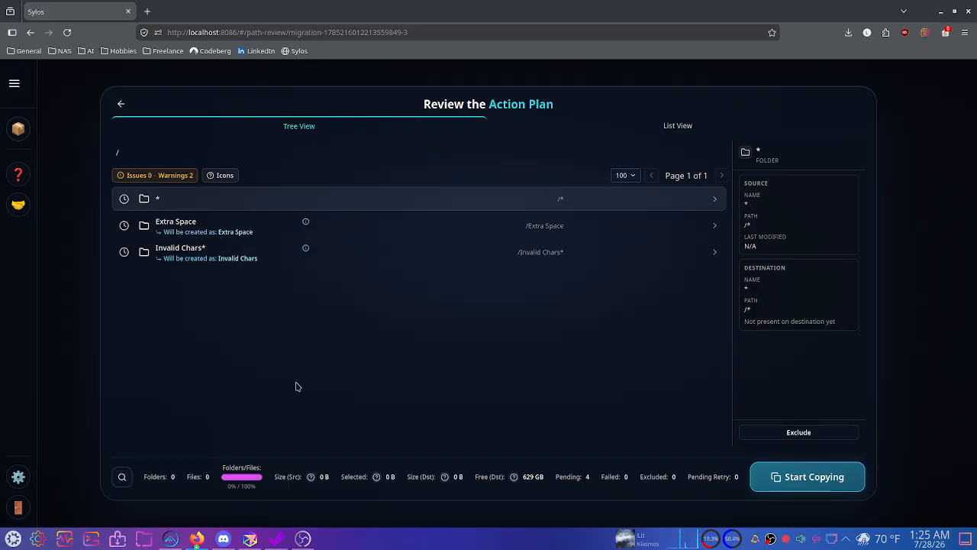
Switch to the Cursor editor and review ROADMAP.md from Next Immediate Building to the After Alpha section.
left_click(249, 539)
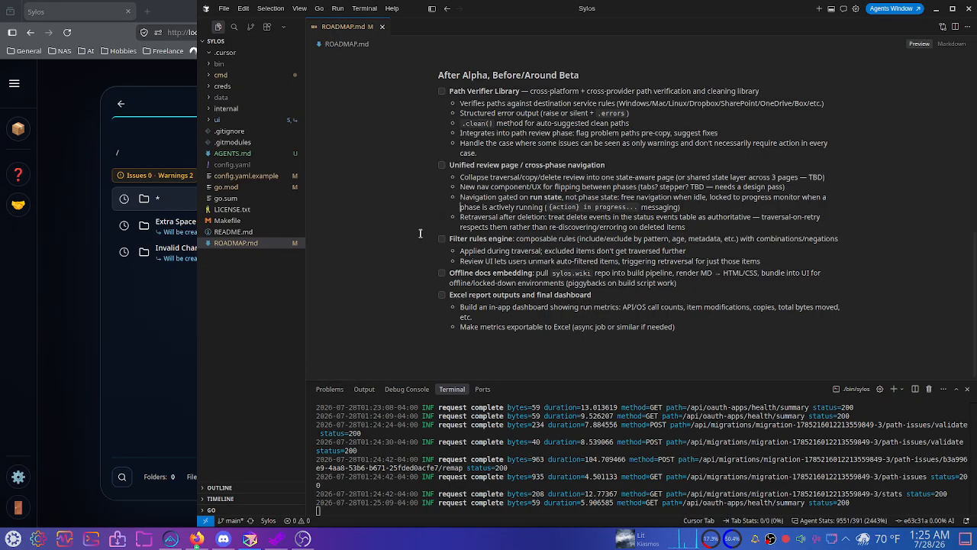
scroll(419, 233, "up", 10)
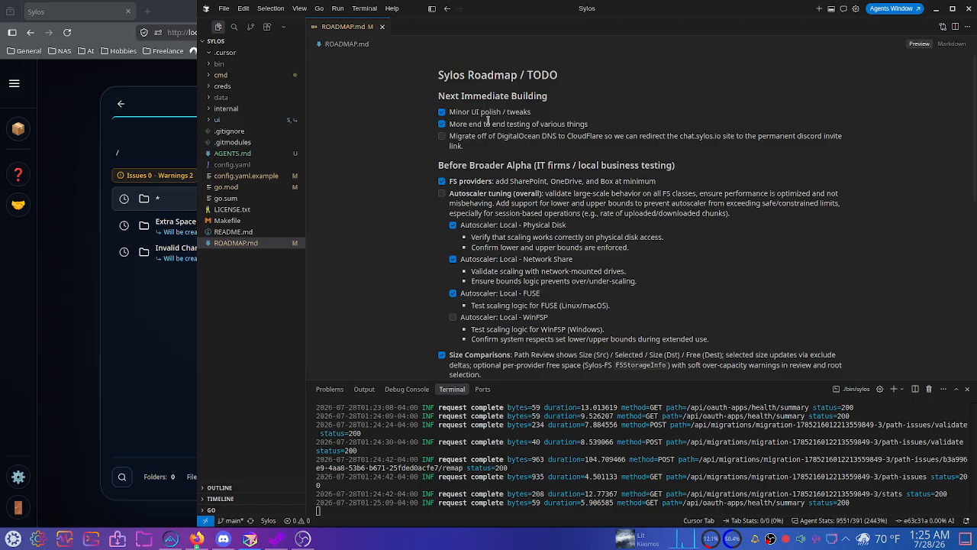
scroll(488, 119, "down", 2)
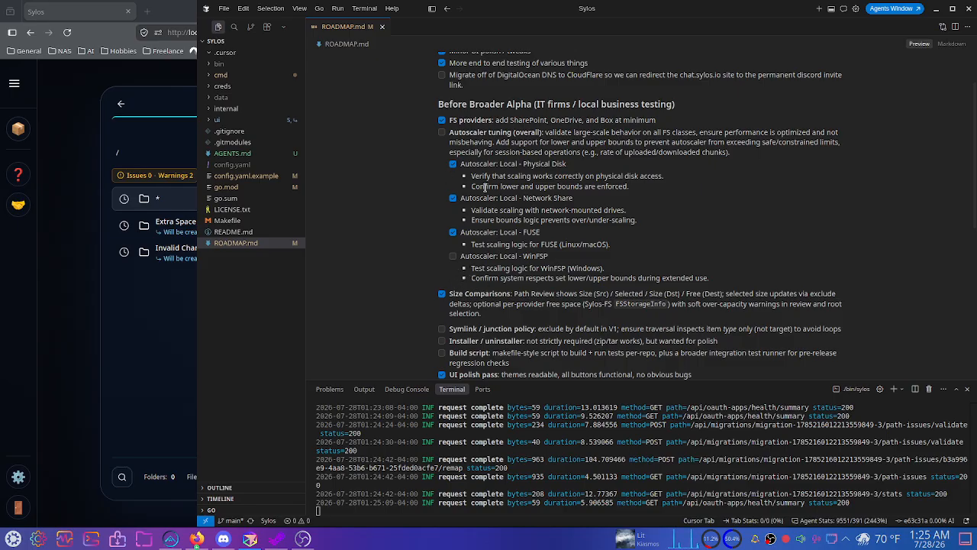
scroll(484, 187, "down", 2)
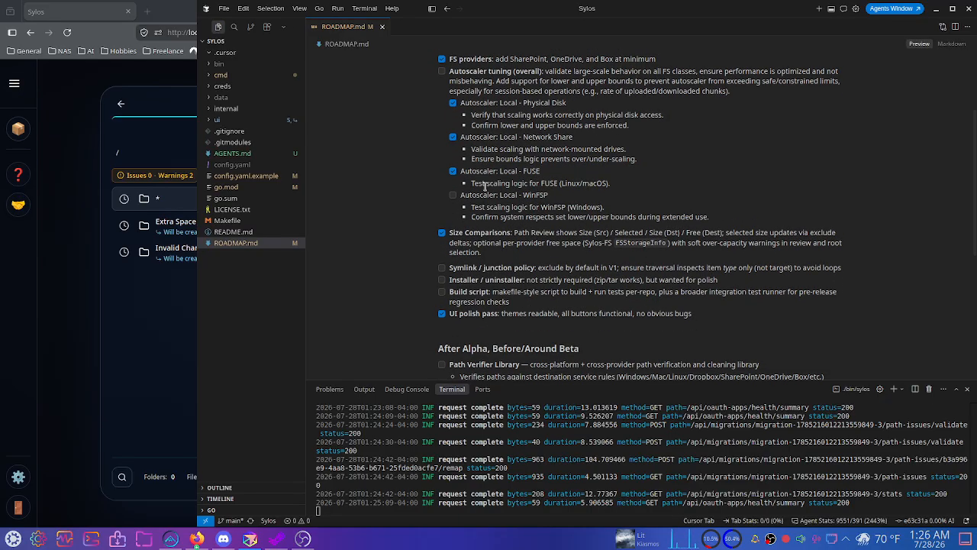
scroll(485, 186, "down", 6)
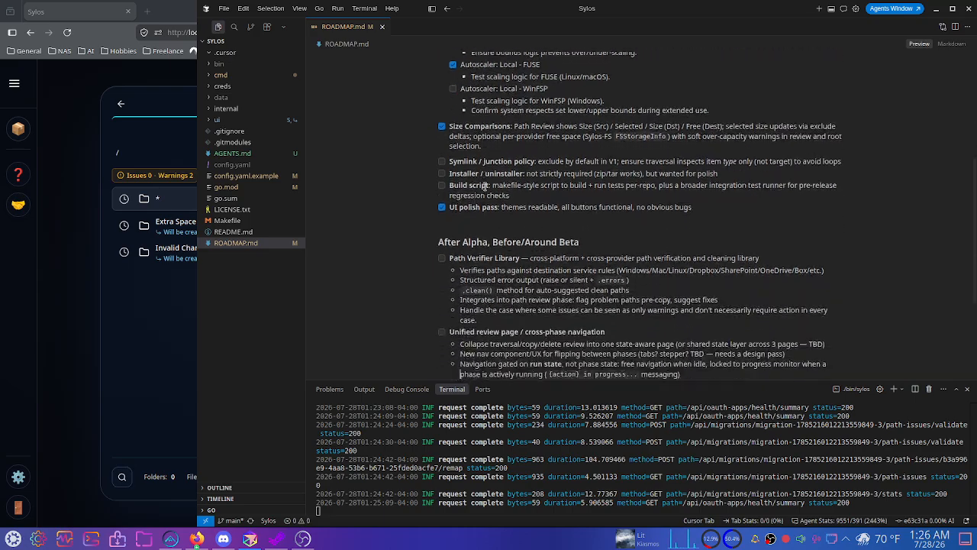
scroll(485, 186, "up", 4)
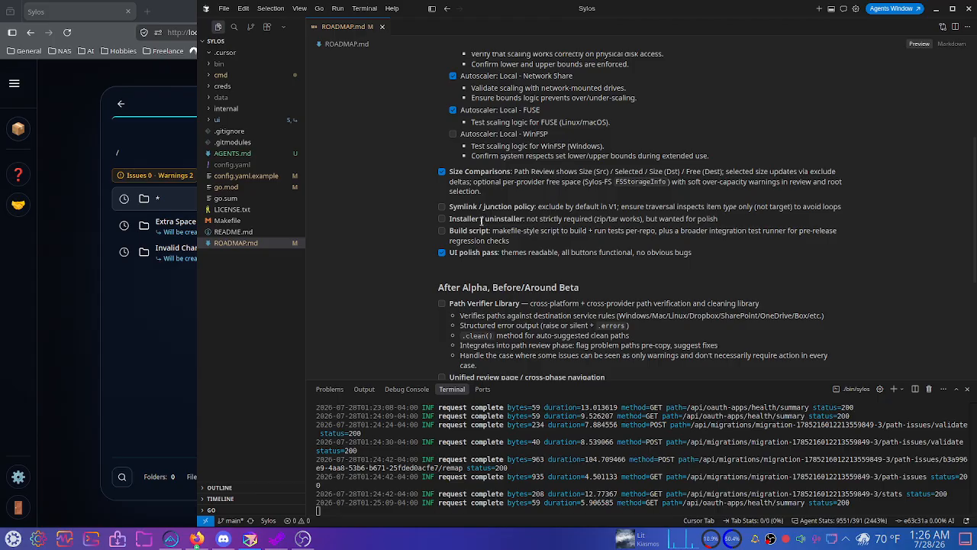
scroll(484, 229, "down", 5)
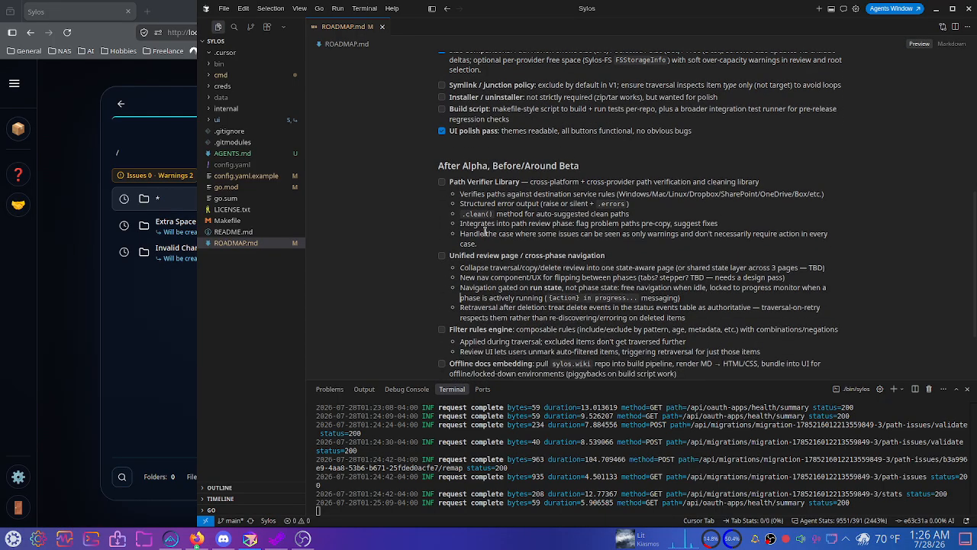
Highlight and read the Path Verifier Library and Unified review page / cross-phase navigation items in the roadmap.
left_click_drag(454, 121, 501, 176)
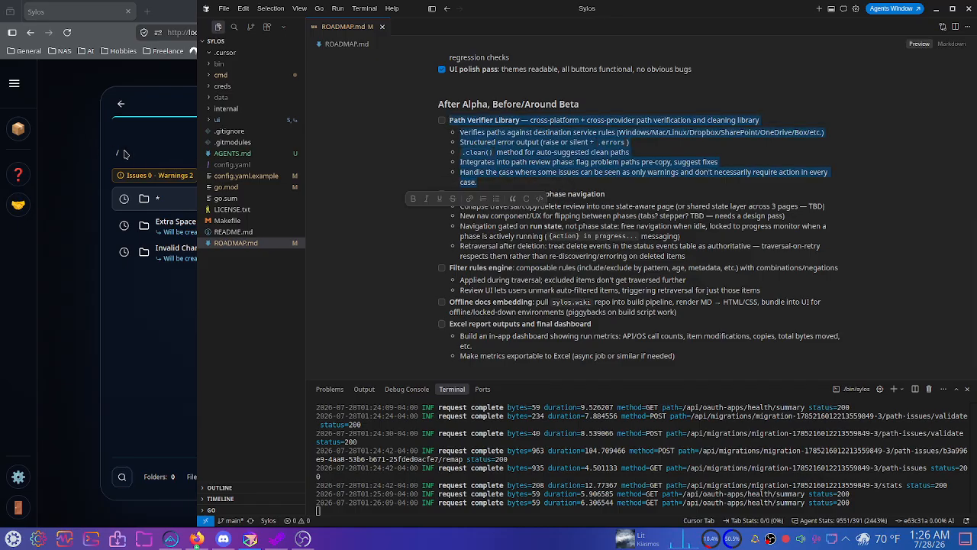
left_click(552, 163)
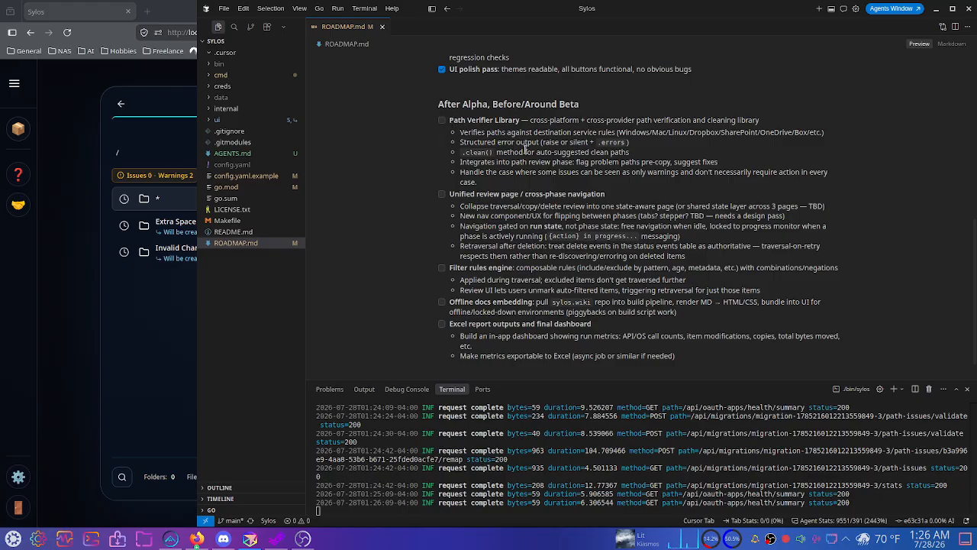
left_click(480, 184)
scroll(500, 175, "down", 1)
left_click_drag(449, 164, 694, 228)
left_click(661, 218)
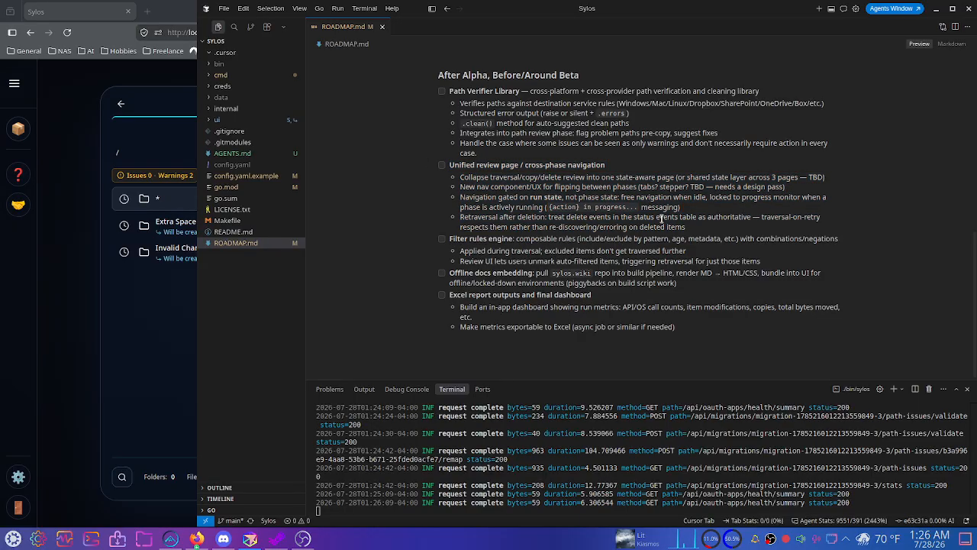
Switch back to Sylos in the browser, leave the action plan for Migrations with the sidebar expanded, and view the resumable migrations.
left_click(169, 98)
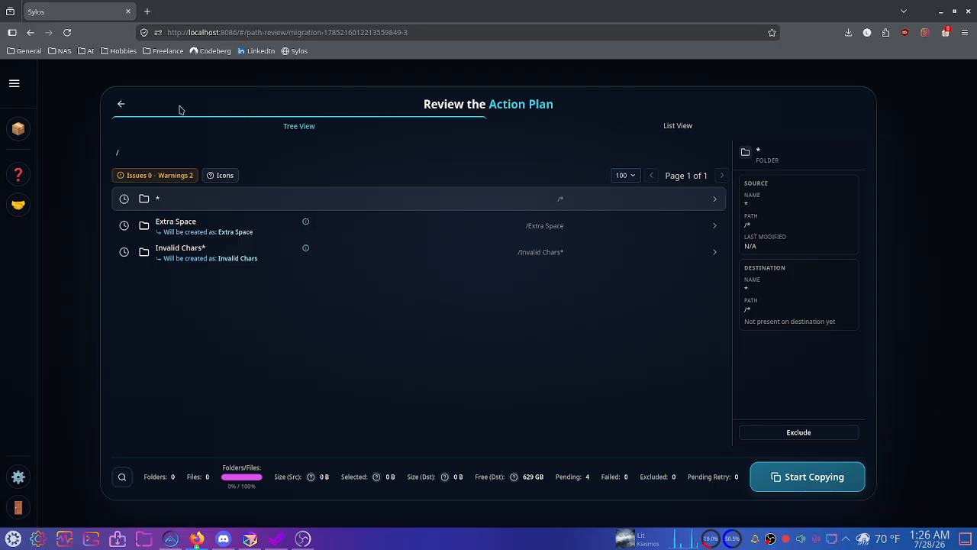
left_click(17, 129)
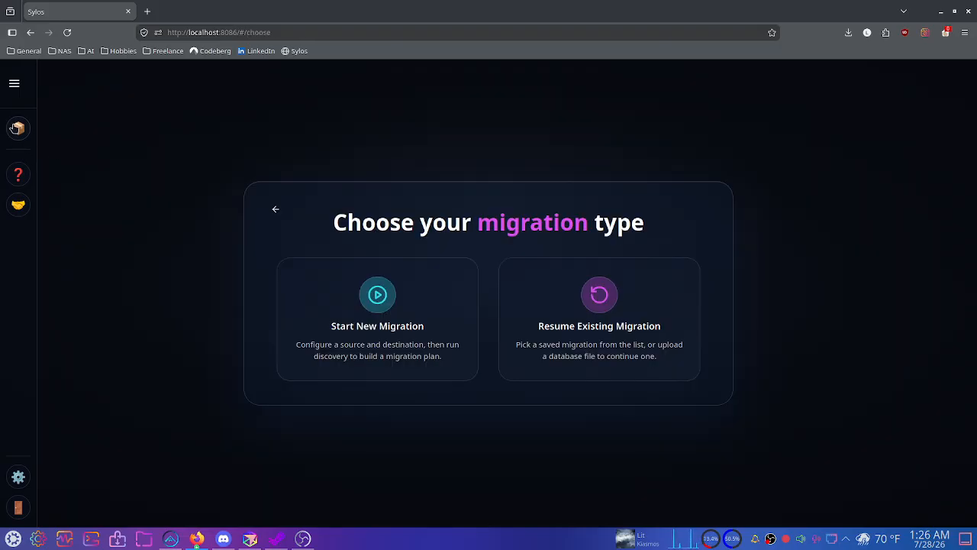
left_click(15, 84)
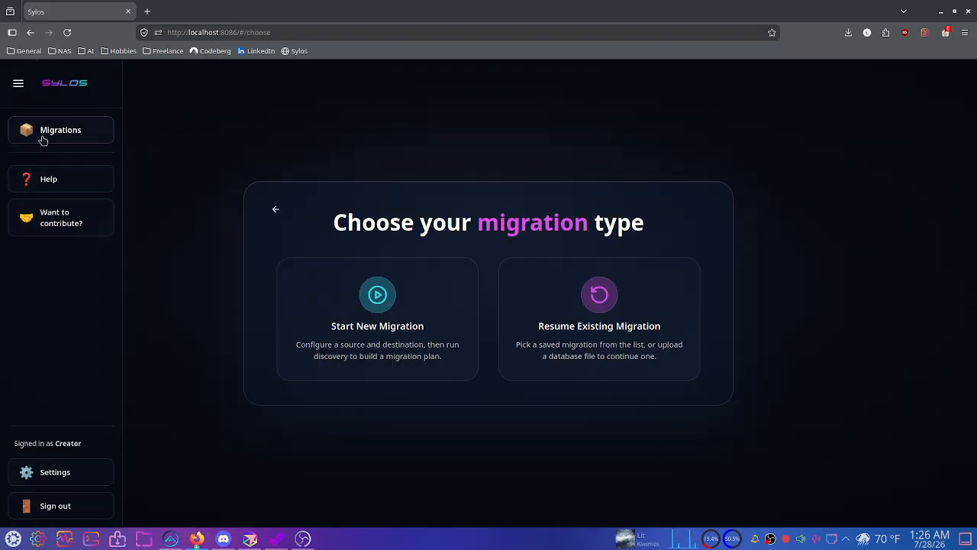
left_click(542, 328)
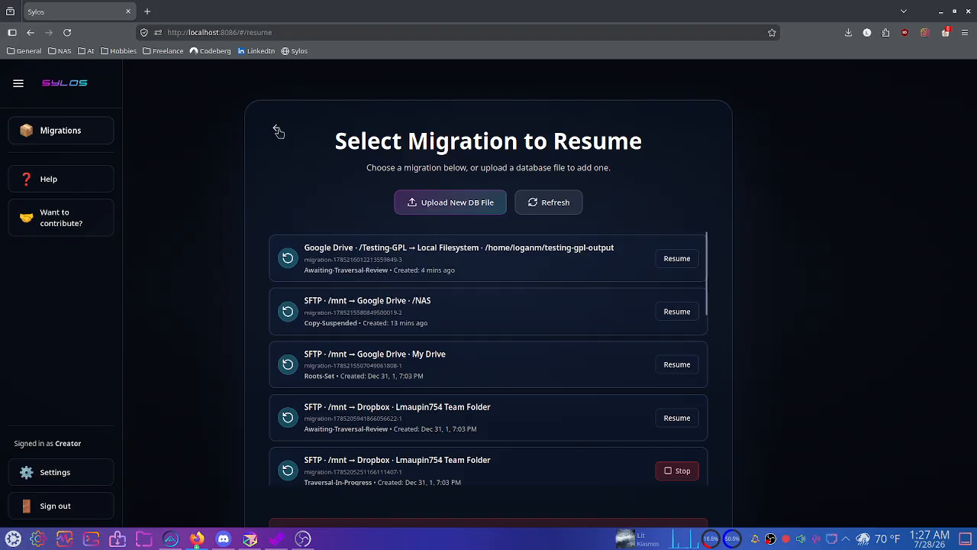
Return to the roadmap in Cursor and highlight the Filter rules engine item with its sub-points.
left_click(940, 11)
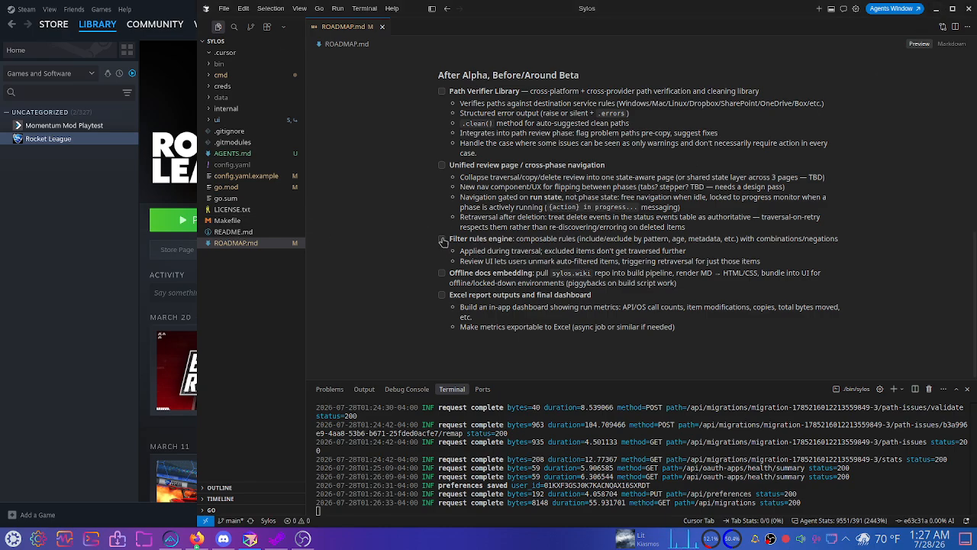
left_click_drag(449, 238, 766, 259)
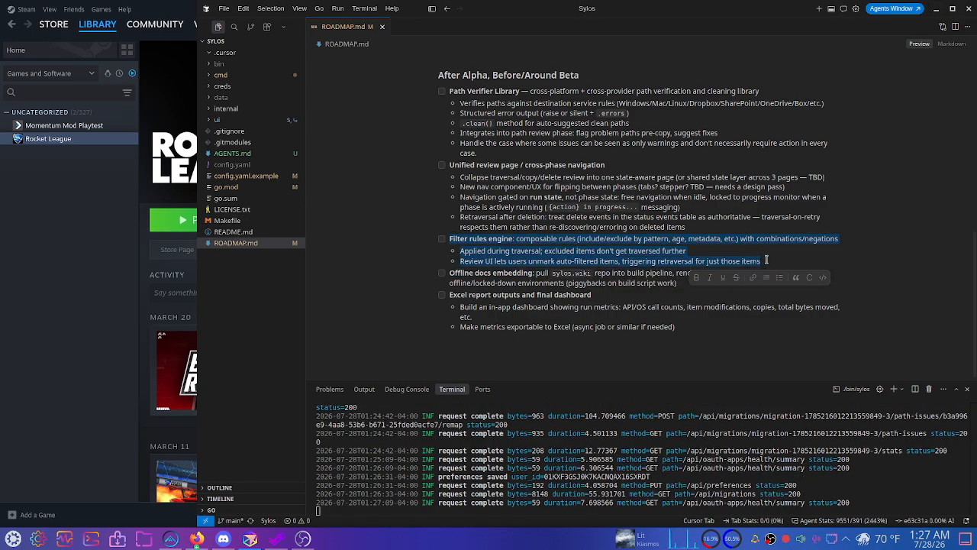
left_click(767, 260)
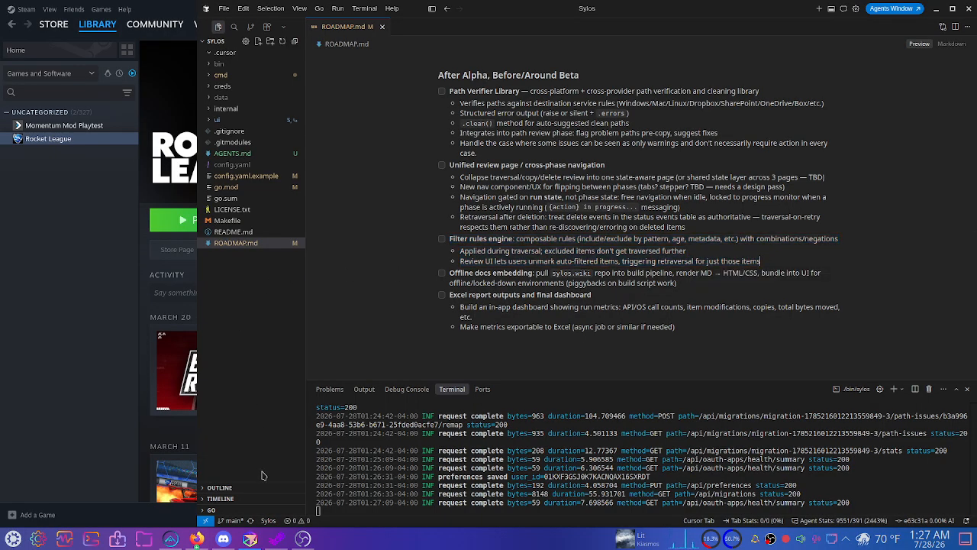
left_click(248, 539)
left_click(247, 539)
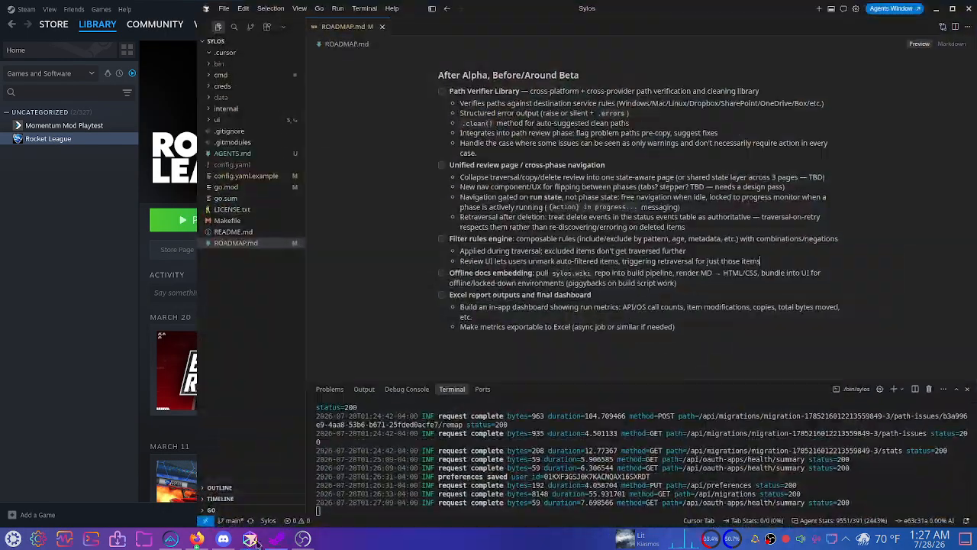
Switch to Sylos in the browser and start a new migration with Local Filesystem, Local Disk (/) — sda2, as the source.
mouse_move(197, 538)
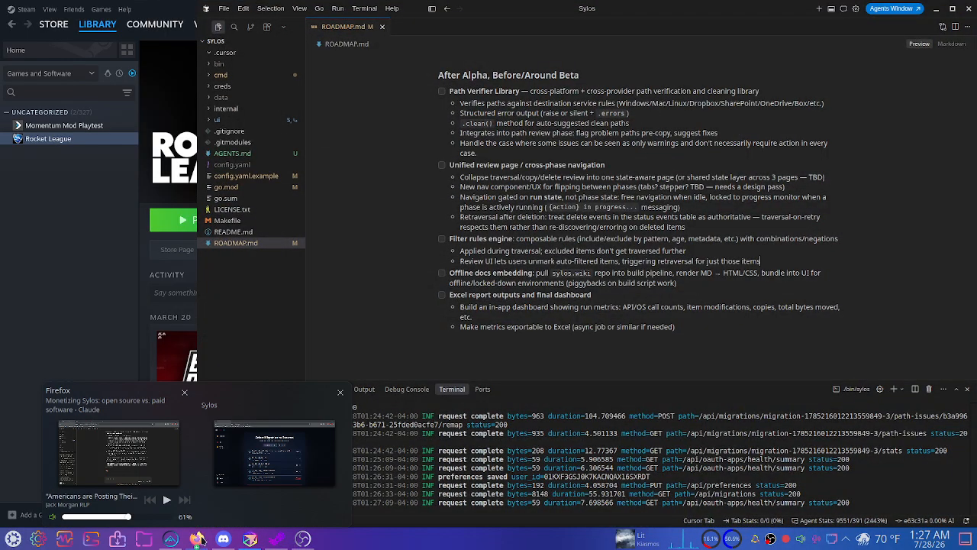
left_click(267, 480)
left_click(278, 132)
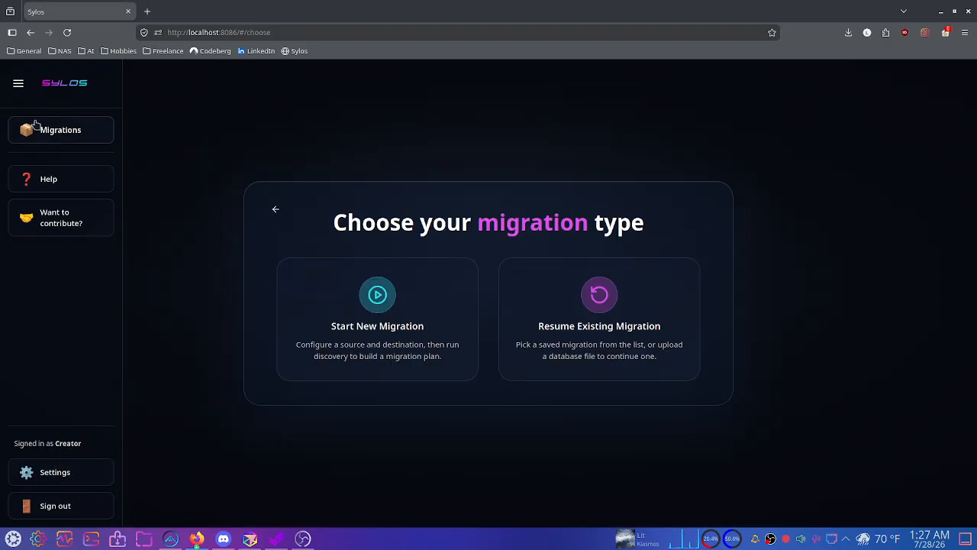
left_click(360, 324)
left_click(342, 308)
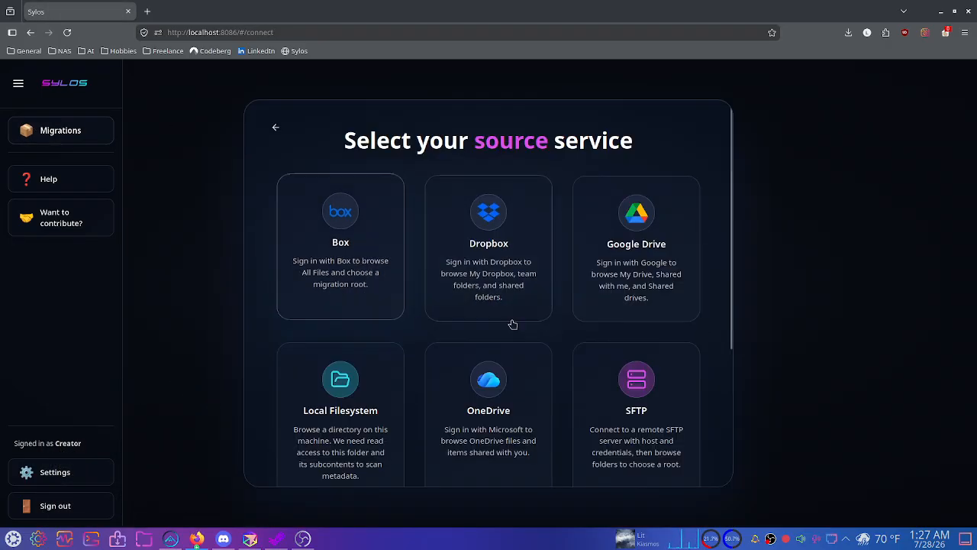
left_click(400, 368)
left_click(397, 229)
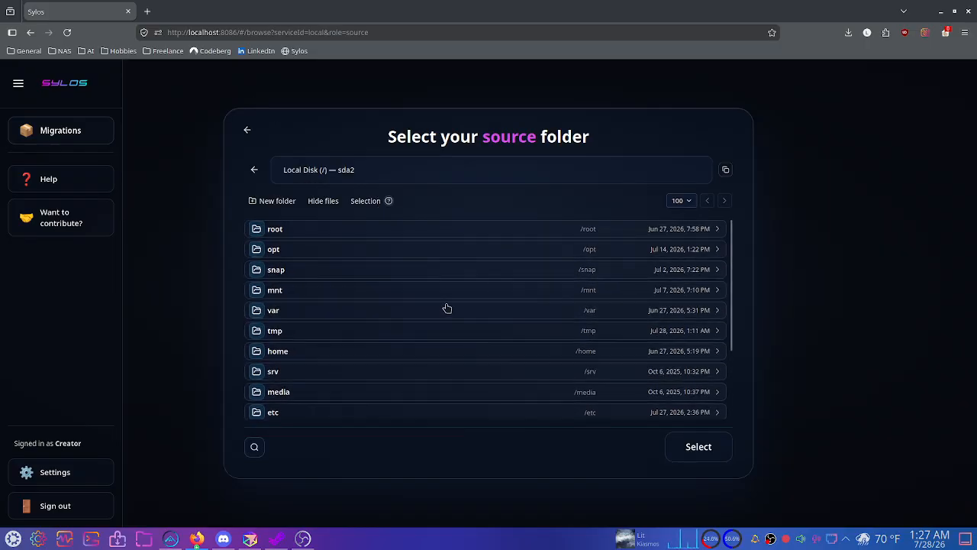
left_click(698, 446)
Set the migration's destination to Local Filesystem with Local Disk (/) — sda2 as the root folder.
left_click(571, 277)
left_click(330, 388)
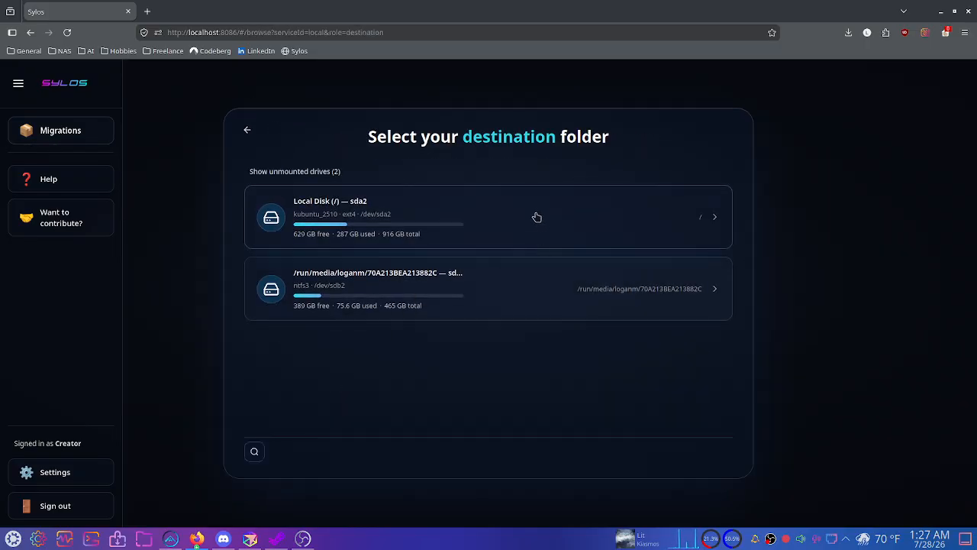
left_click(534, 216)
left_click(403, 265)
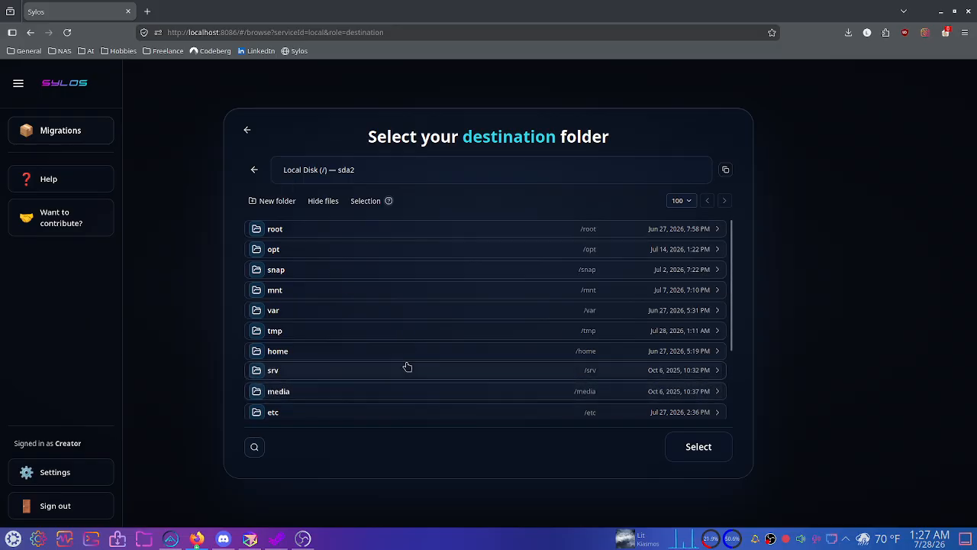
left_click(695, 454)
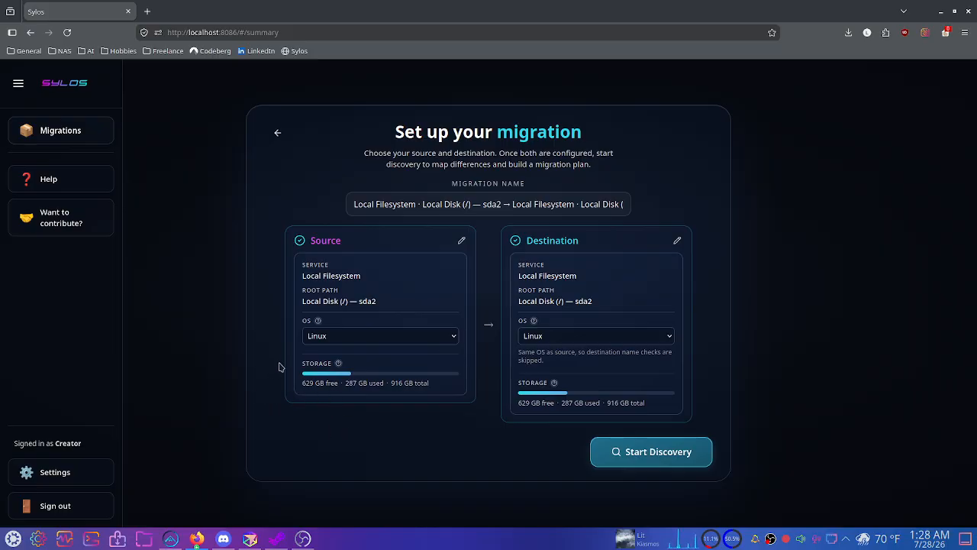
Switch to the roadmap in Cursor and highlight the Excel report outputs and final dashboard item.
mouse_move(250, 538)
left_click(249, 539)
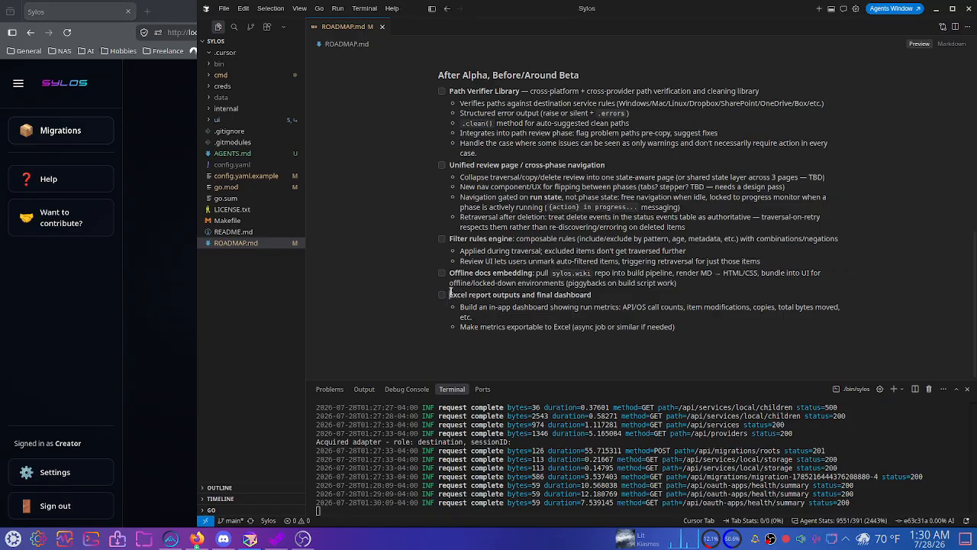
left_click_drag(448, 294, 609, 326)
left_click(609, 326)
left_click(626, 292)
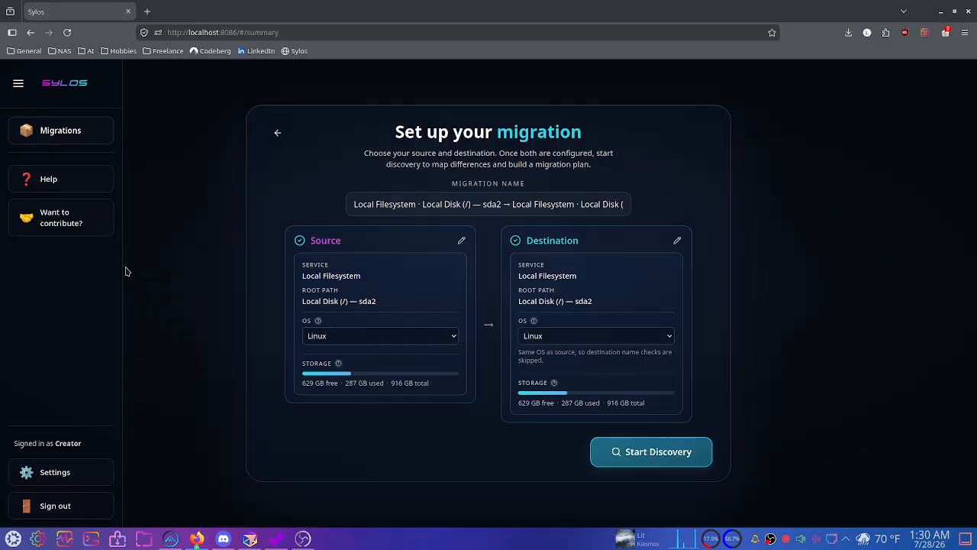
Switch back to Sylos, open the Sylos Wiki from Help, and view the guide on setting up Google Drive for migrations.
left_click(128, 271)
left_click(60, 189)
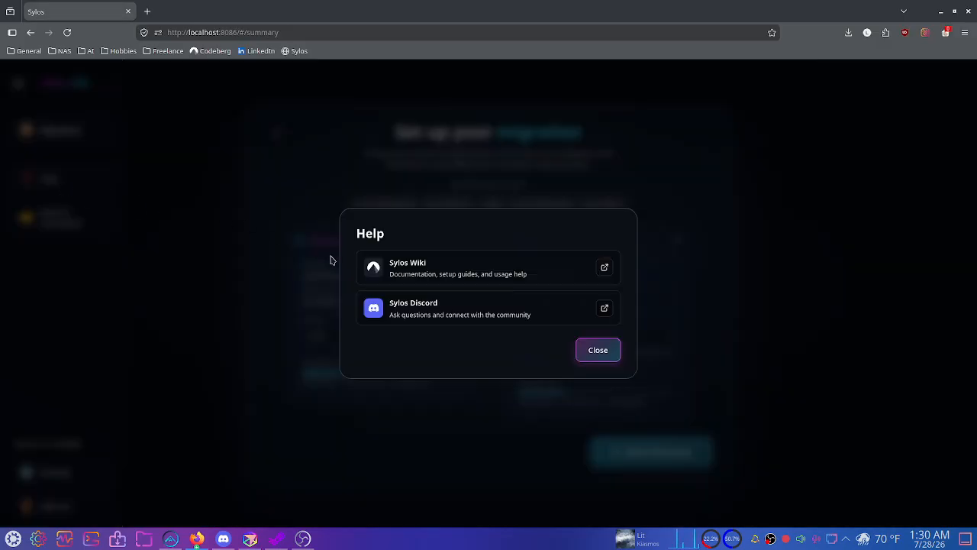
left_click(481, 275)
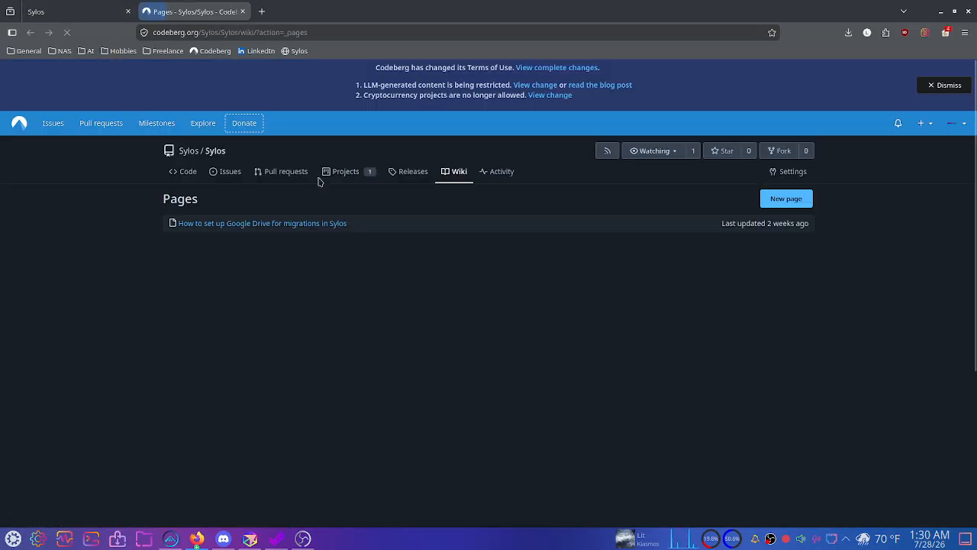
left_click(309, 224)
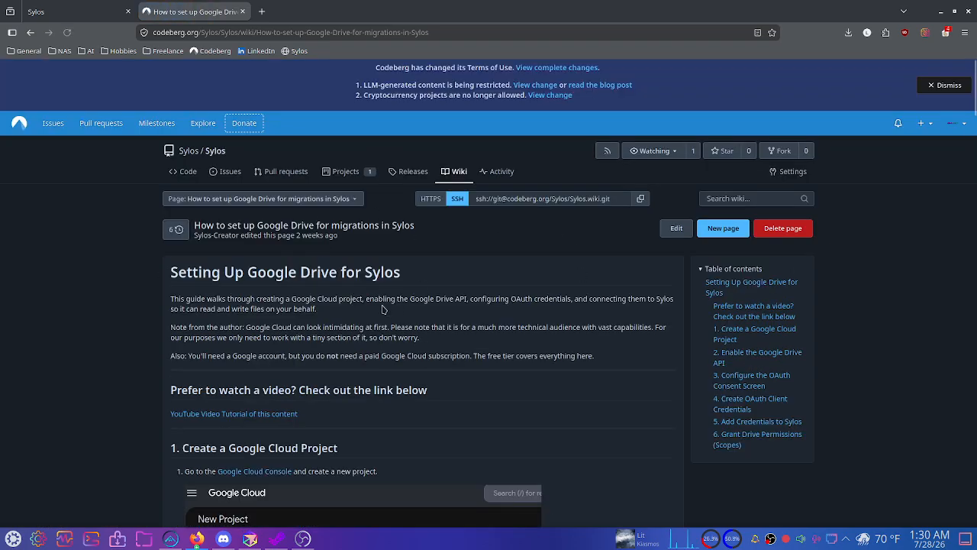
Read through the Google Drive setup guide up to the OAuth client credentials section, then close the guide and the Help dialog.
scroll(389, 264, "down", 20)
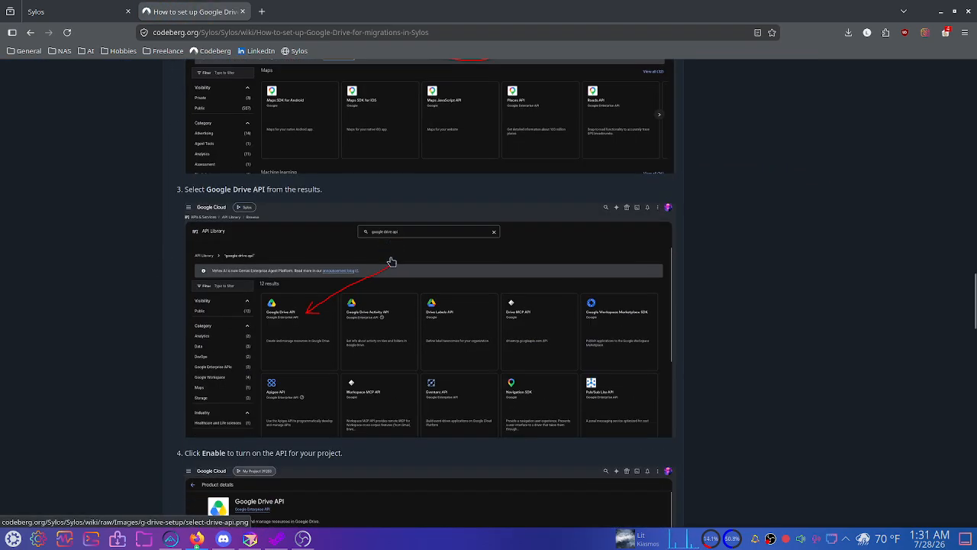
scroll(393, 256, "down", 15)
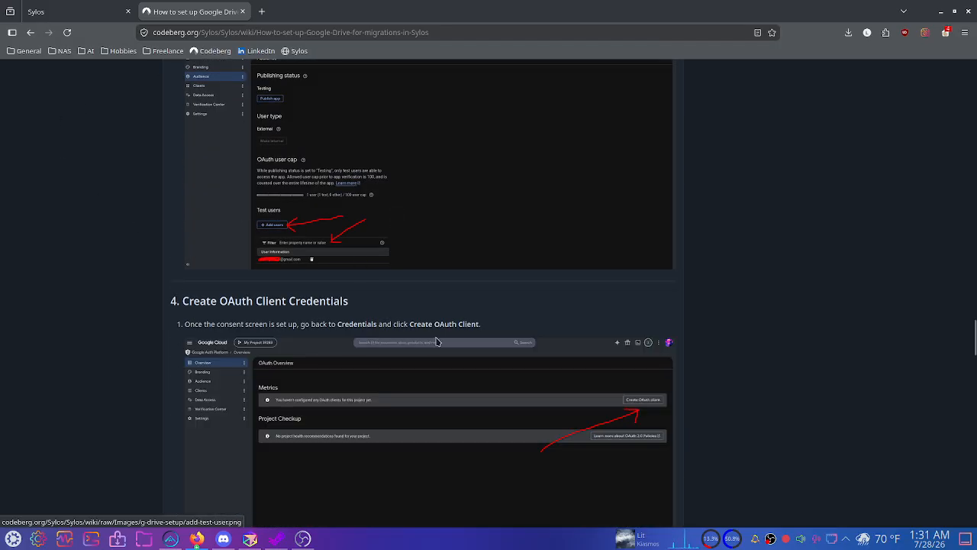
left_click(241, 10)
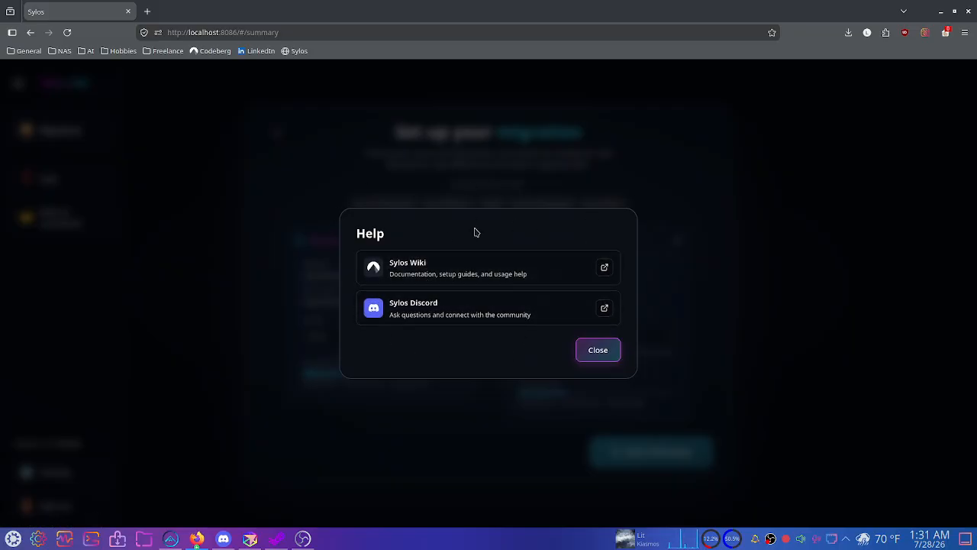
left_click(598, 349)
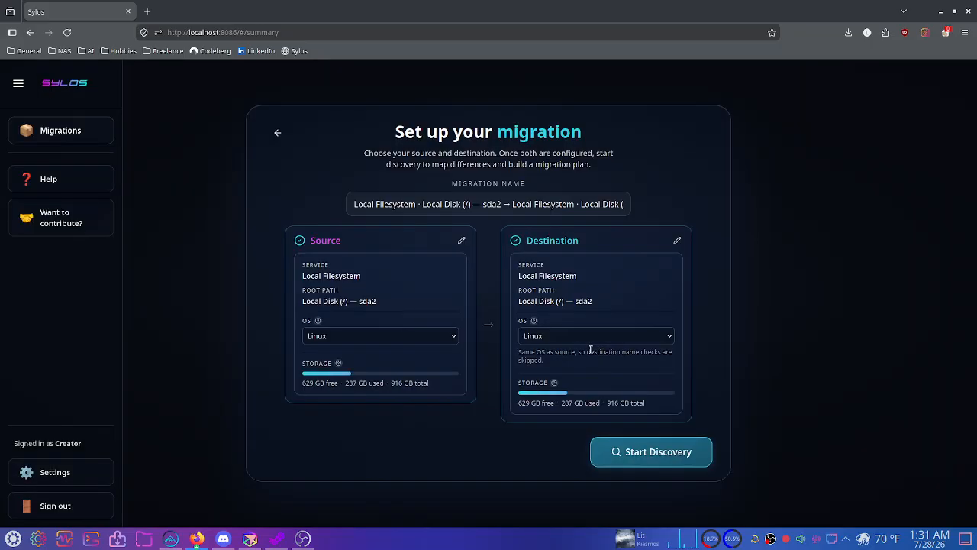
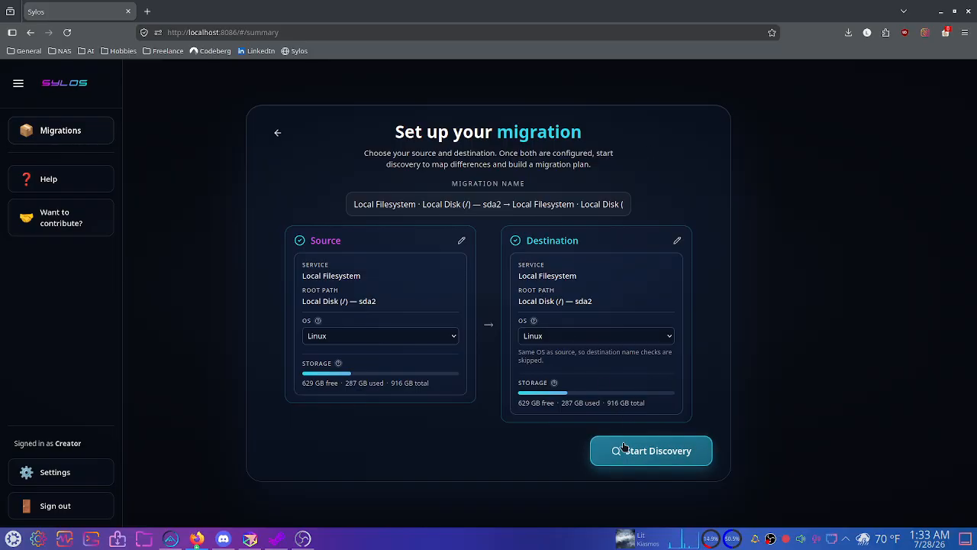
Leave the local-to-local migration setup and start a blank new migration.
left_click(591, 341)
left_click(484, 328)
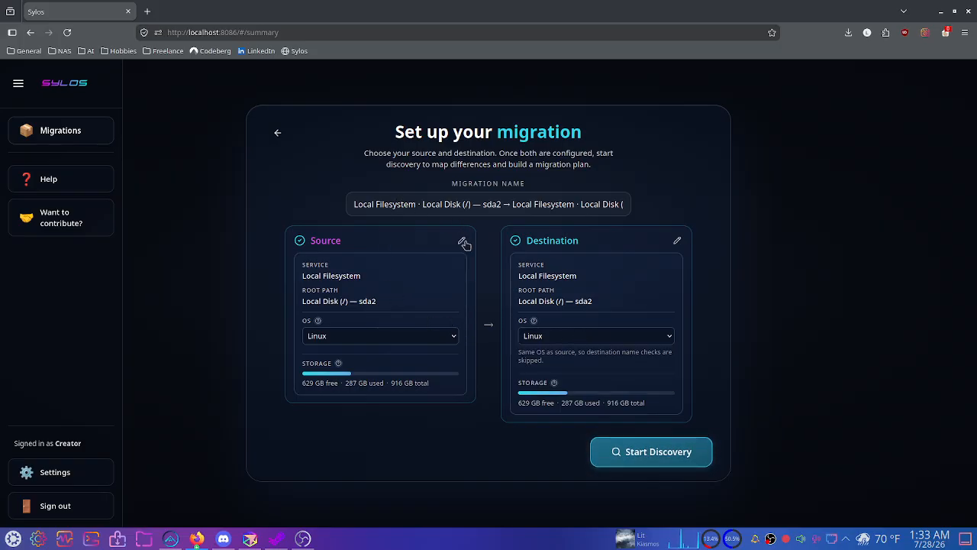
left_click(277, 133)
left_click(433, 334)
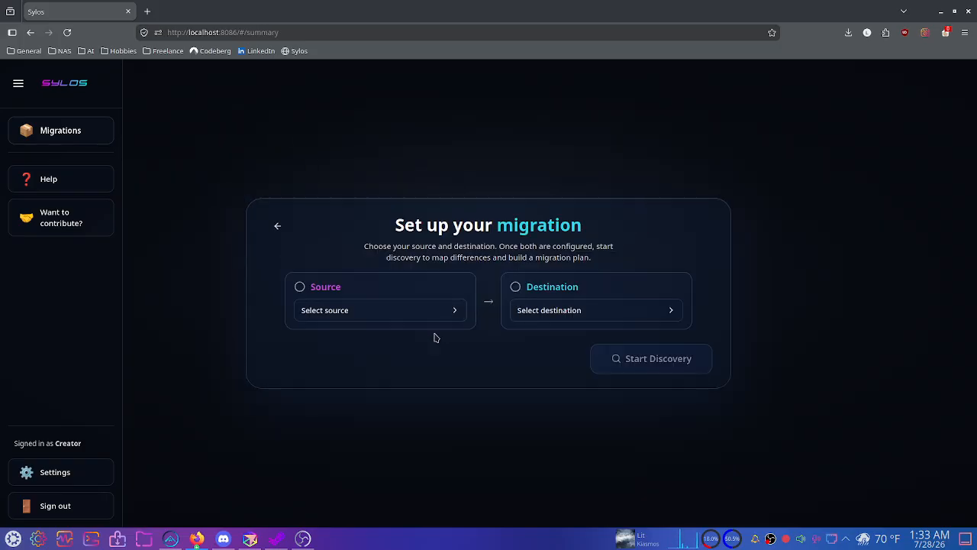
Choose Google Drive as the source service, sign in with the first listed Google account, and grant Sylos access to browse My Drive.
left_click(452, 307)
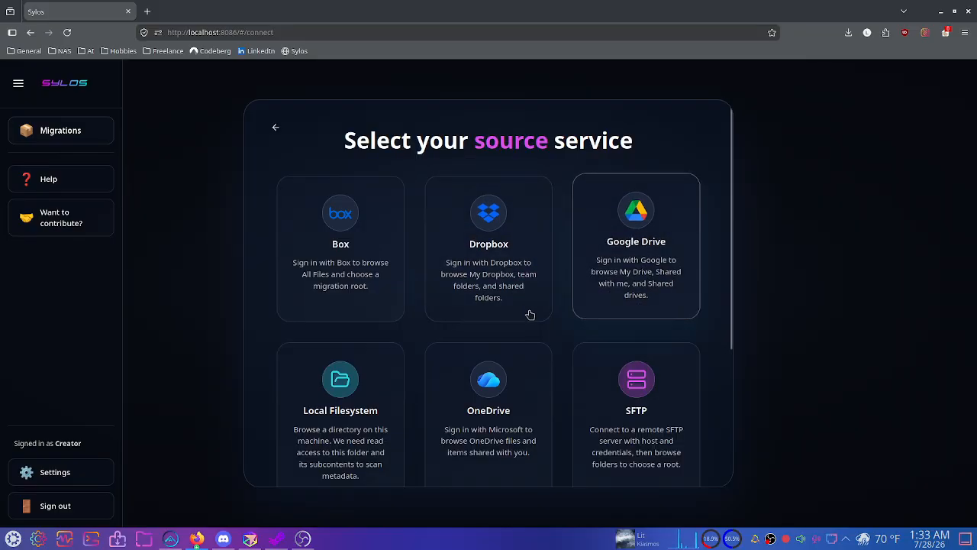
left_click(639, 284)
left_click(470, 360)
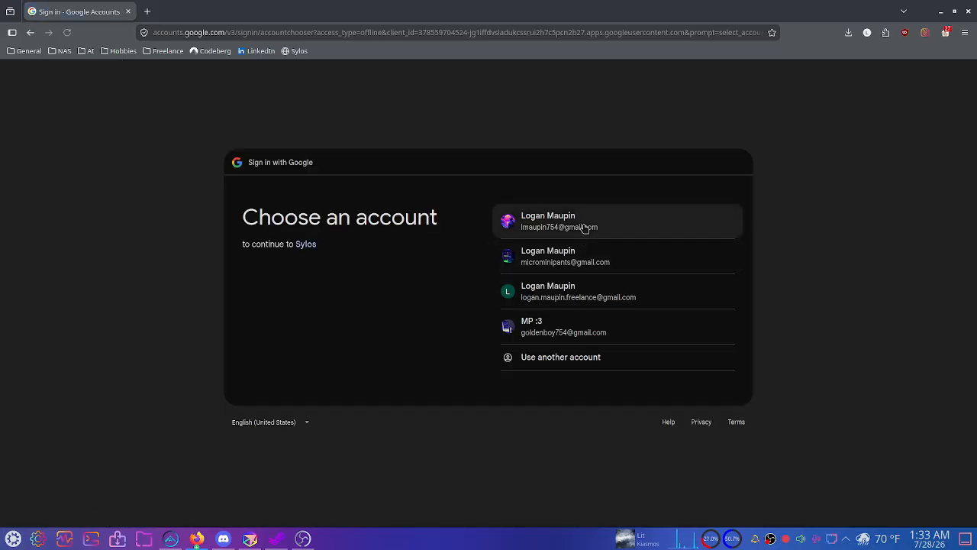
left_click(584, 228)
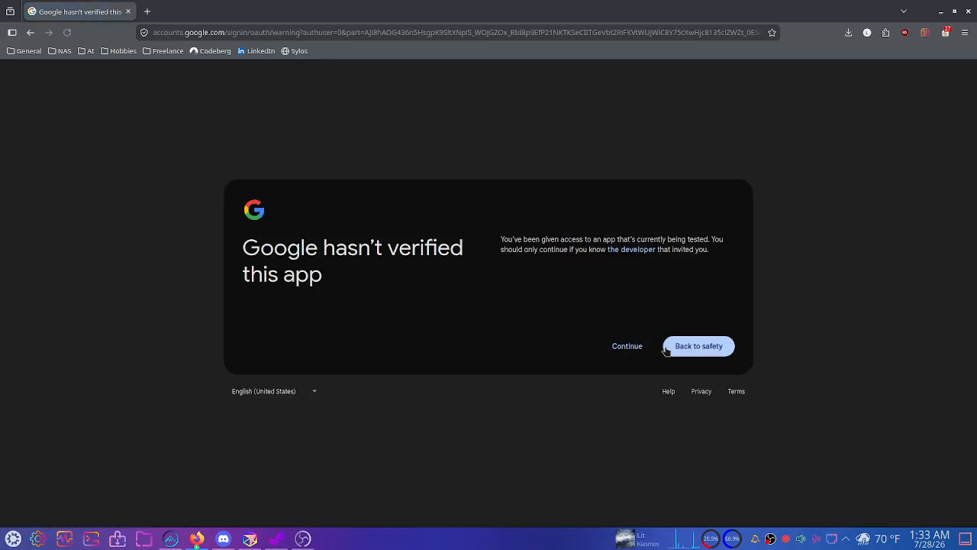
left_click(626, 346)
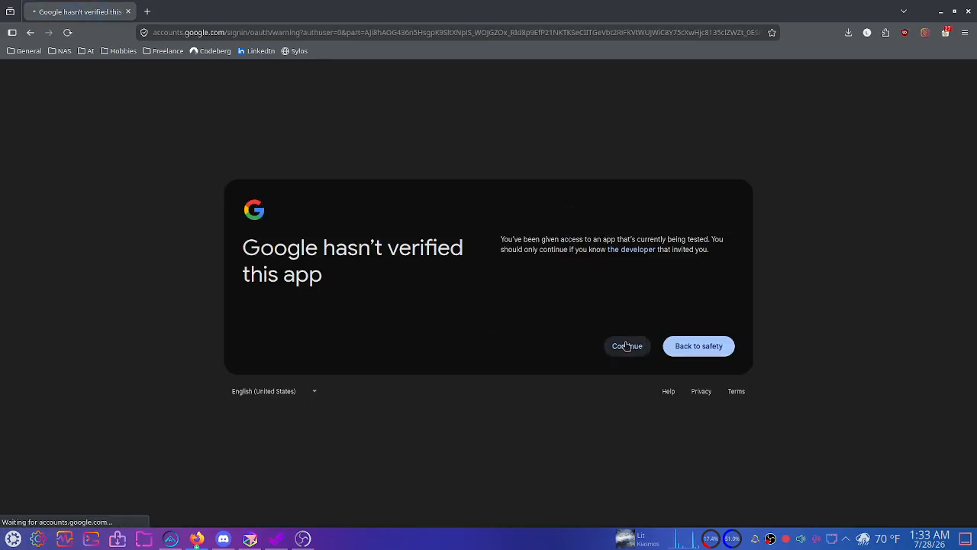
left_click(703, 401)
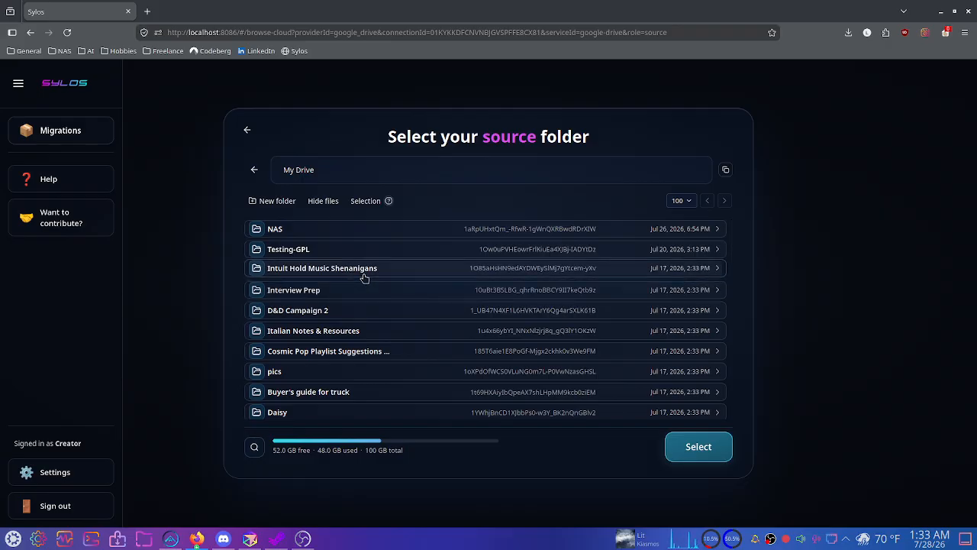
Create a folder named test123 in My Drive.
left_click(280, 200)
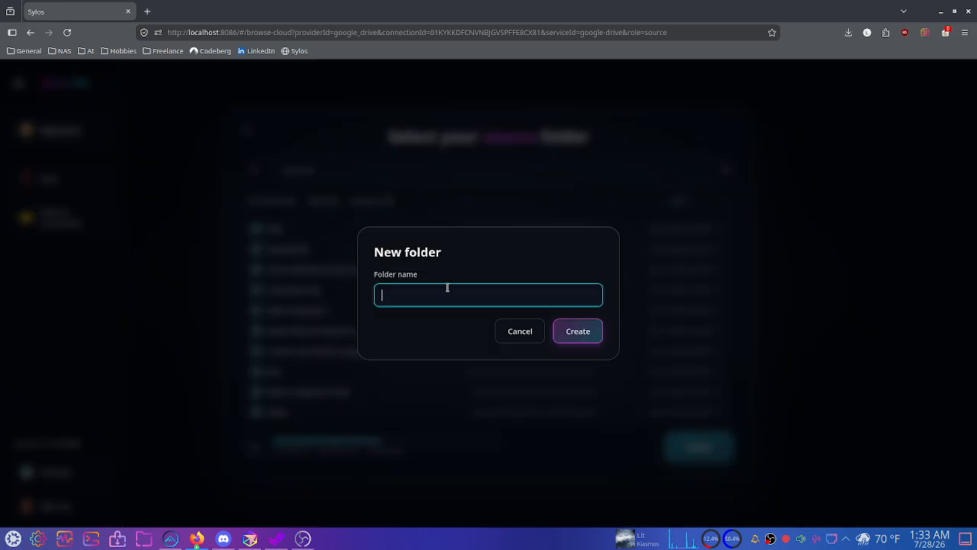
key("Return")
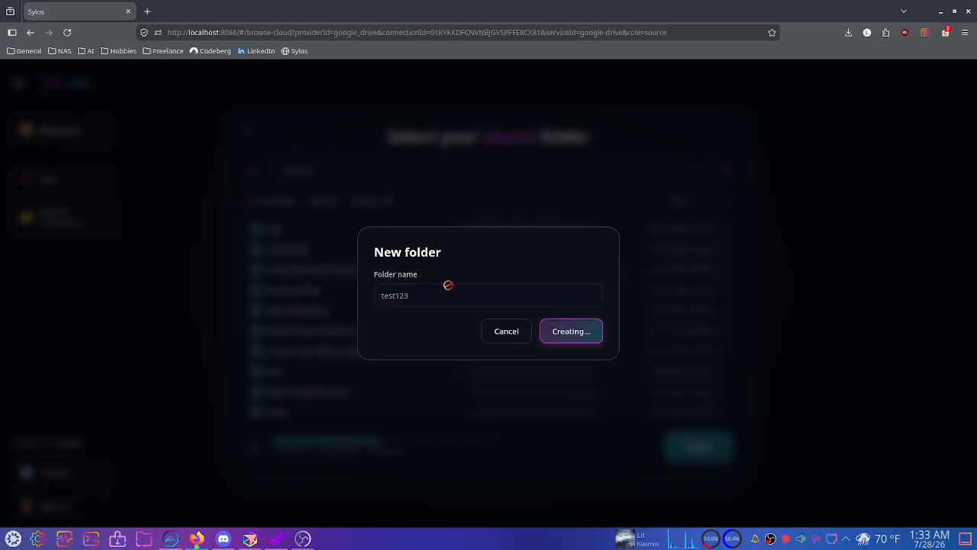
left_click(361, 247)
left_click(254, 170)
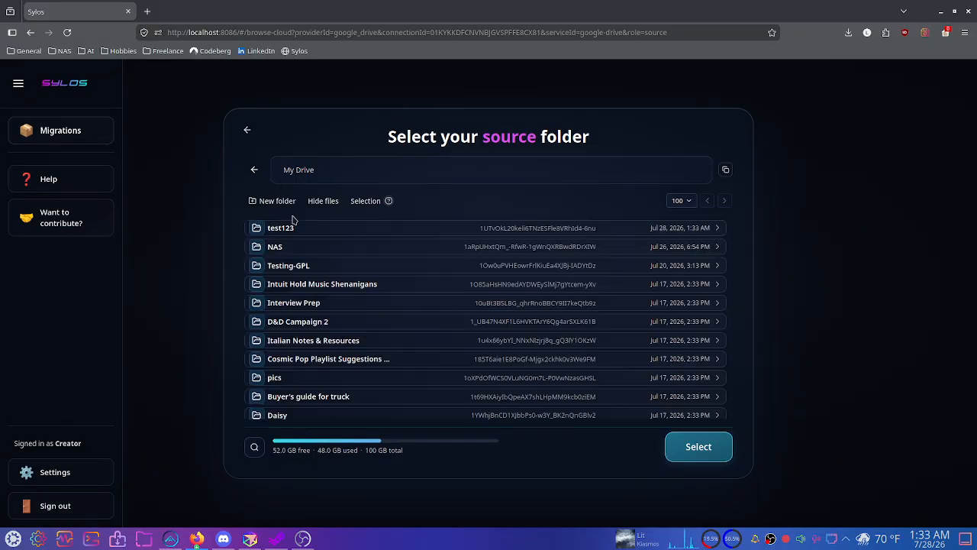
Open the test123 folder and create two subfolders in it named 1 and 2.
left_click(292, 224)
left_click(282, 201)
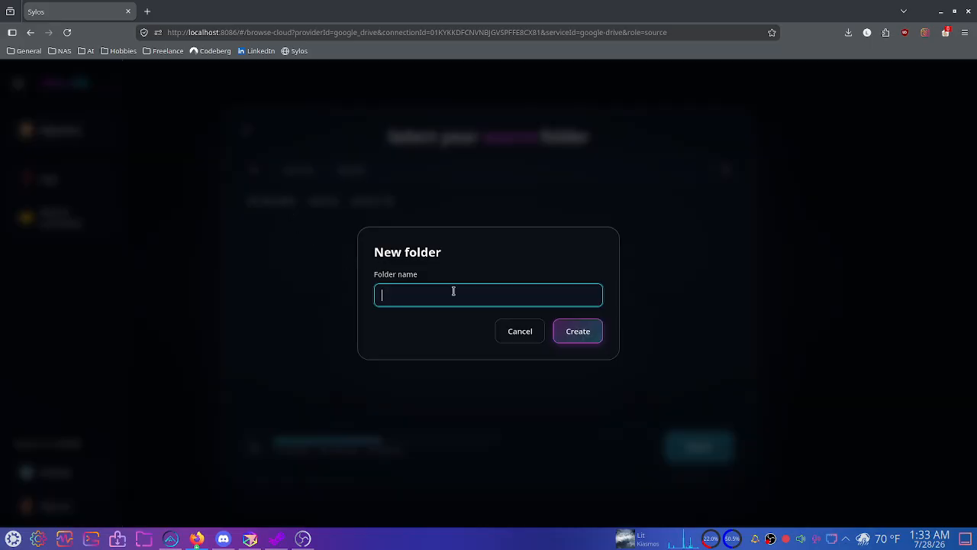
type("1")
left_click(571, 331)
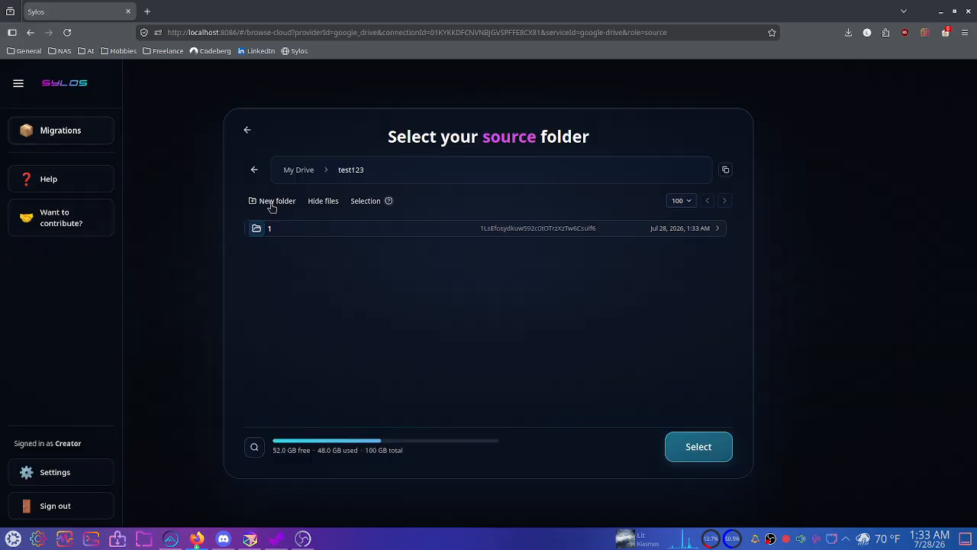
left_click(272, 203)
type("2")
left_click(580, 333)
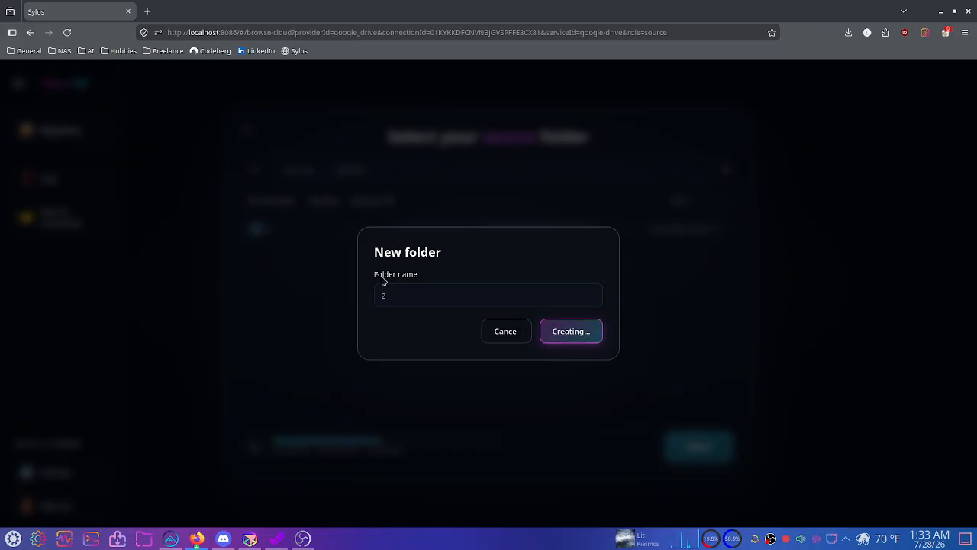
Open subfolder 1 and create a folder named a inside it.
left_click(286, 232)
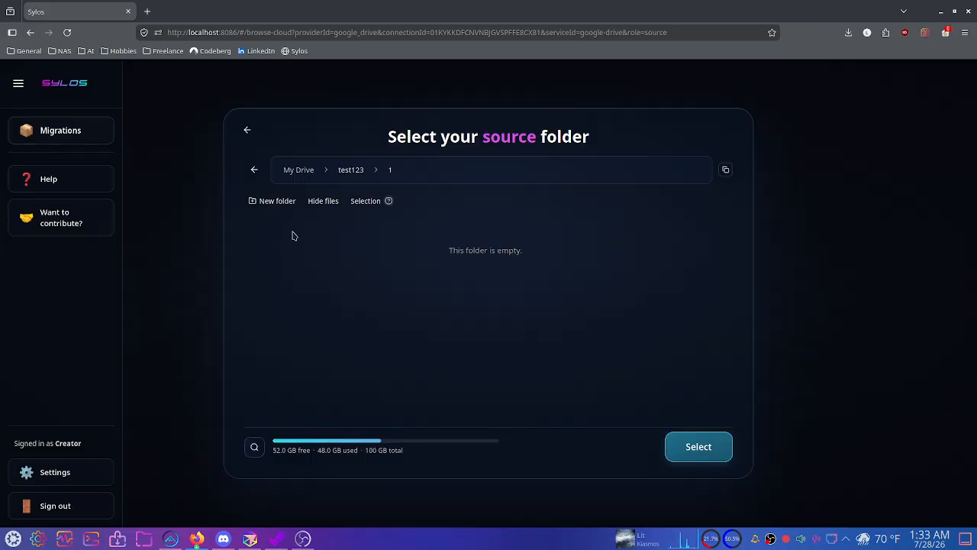
left_click(278, 200)
type("a")
left_click(582, 335)
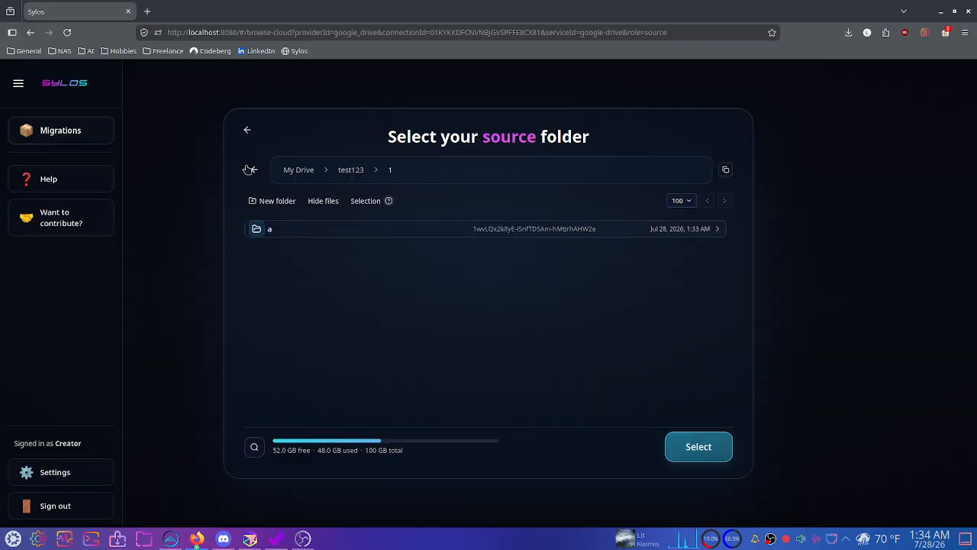
Return to the test123 folder and select it as the migration's source folder.
left_click(252, 169)
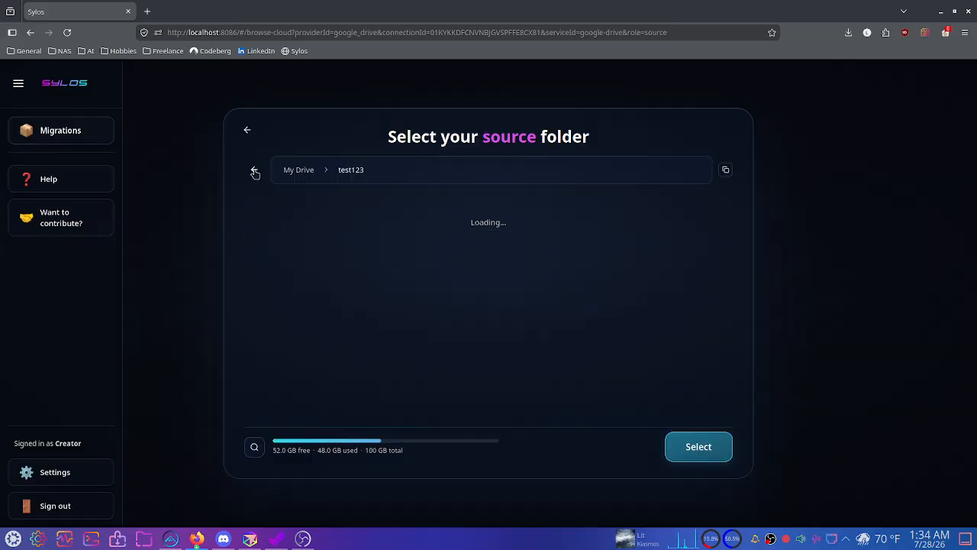
left_click(253, 170)
left_click(682, 446)
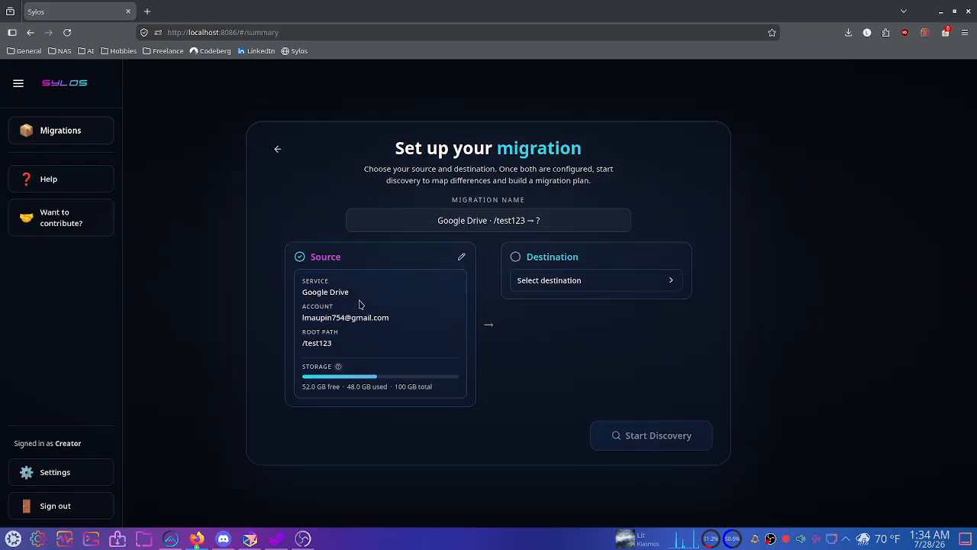
Set the destination to Local Filesystem, using the personal home folder under /home on Local Disk (/) — sda2.
left_click(578, 283)
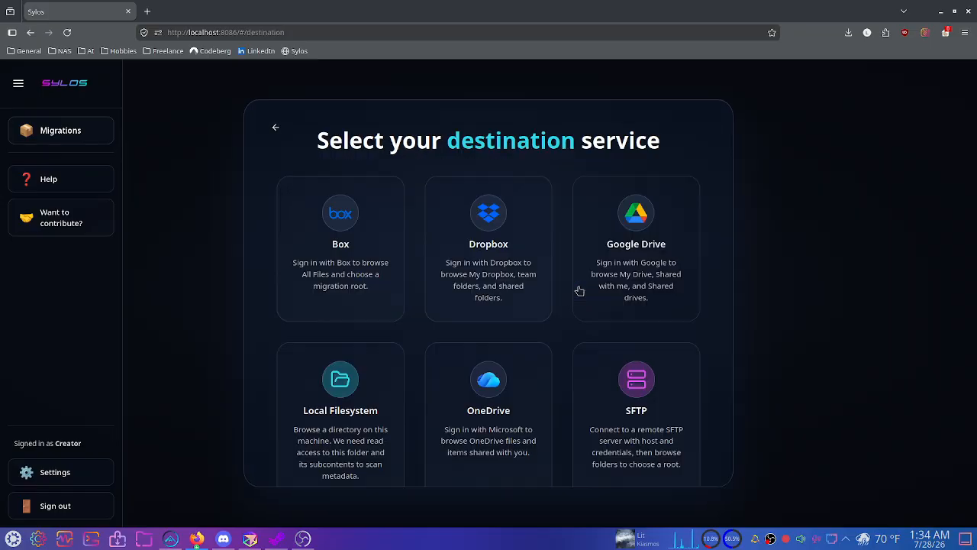
left_click(359, 413)
left_click(359, 220)
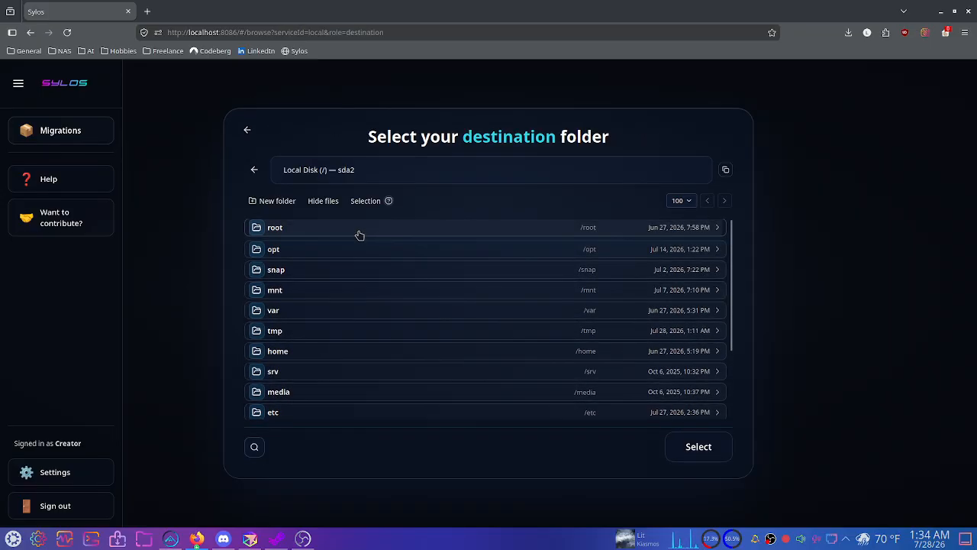
left_click(308, 350)
left_click(336, 228)
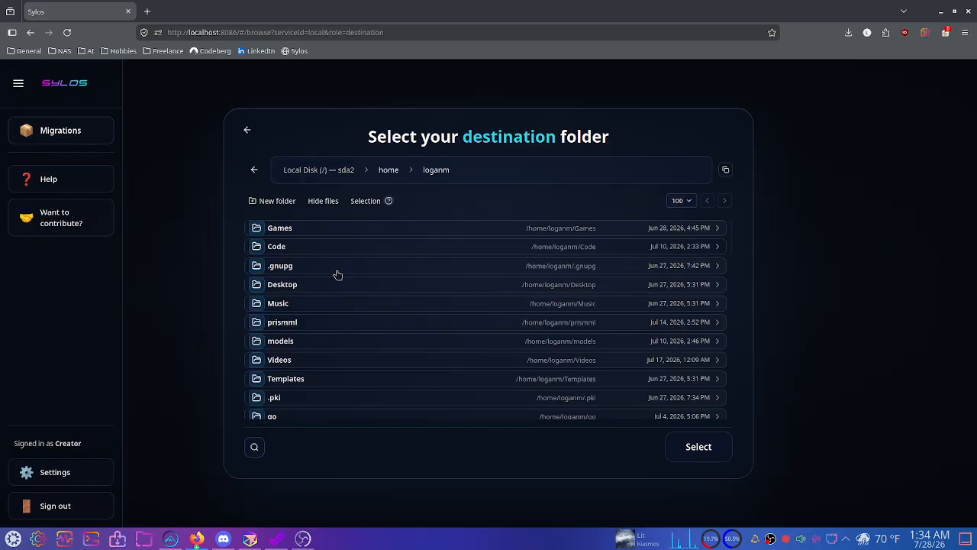
left_click(679, 448)
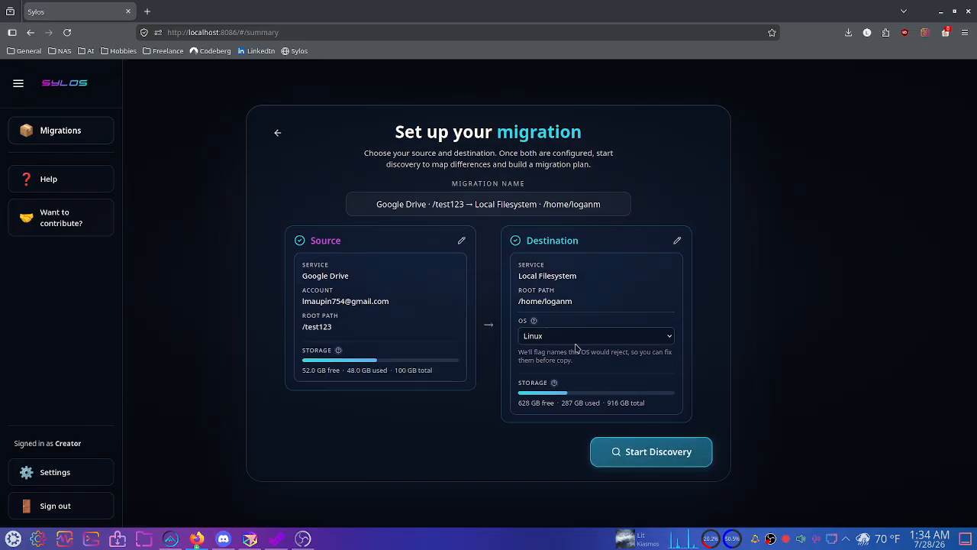
Run discovery for the migration and review its action plan in Tree View, locating folders 1 and 2.
left_click(638, 453)
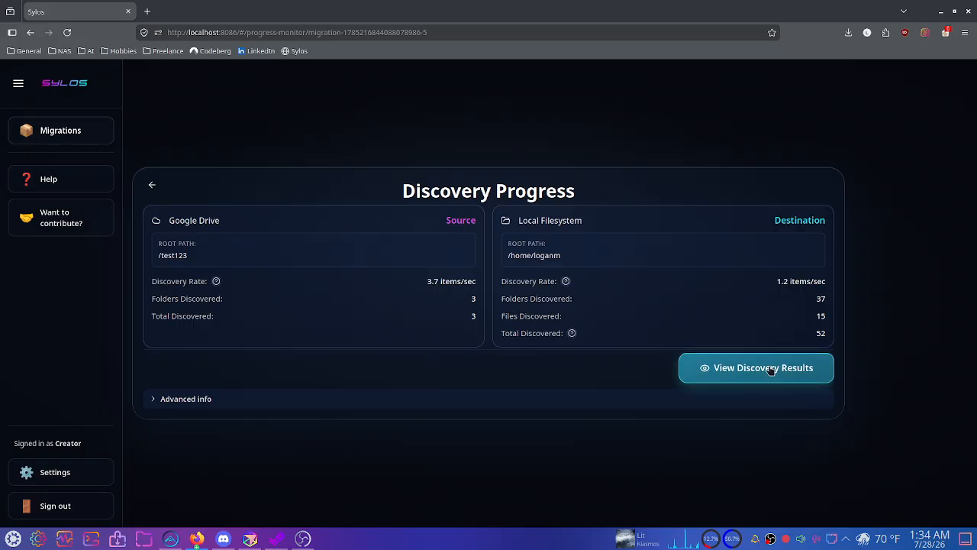
left_click(771, 370)
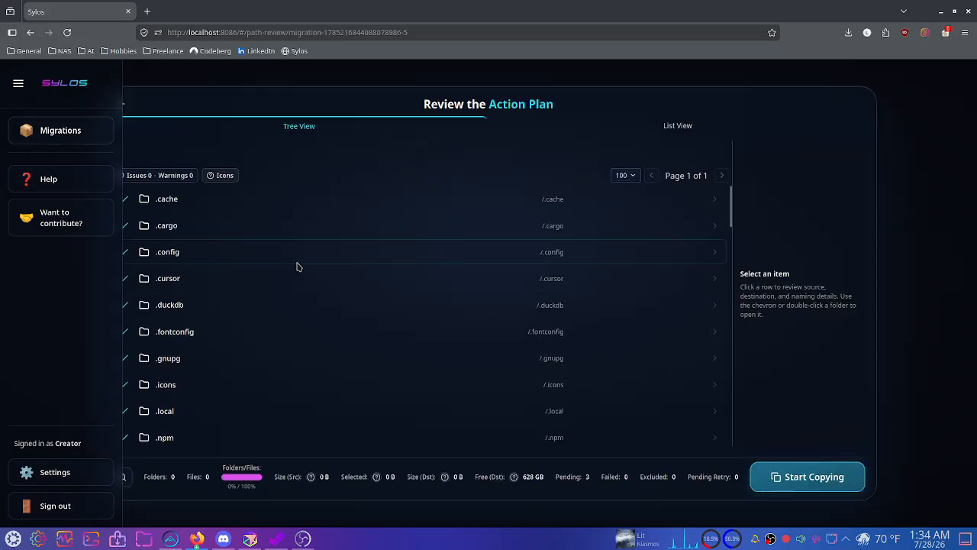
scroll(246, 248, "down", 5)
scroll(264, 283, "up", 2)
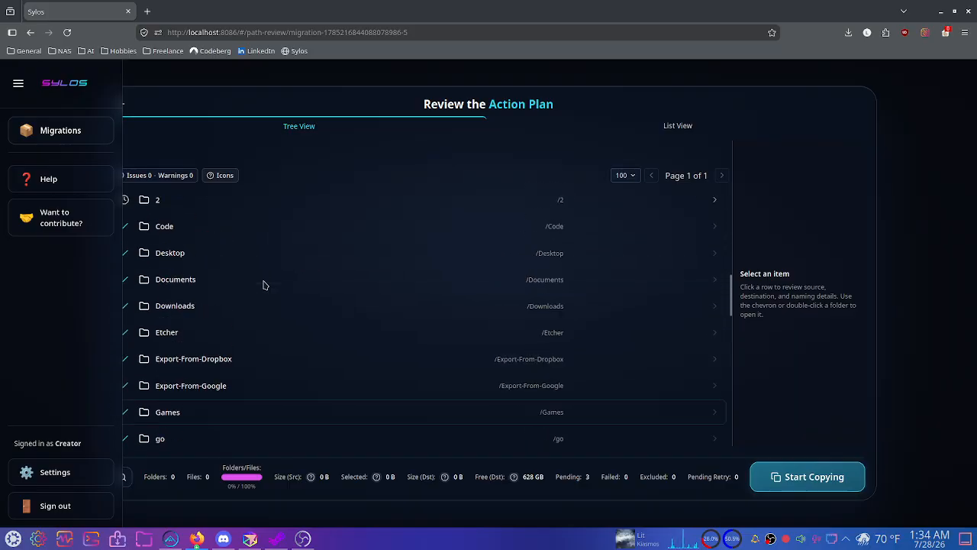
scroll(263, 284, "up", 2)
scroll(184, 305, "down", 3)
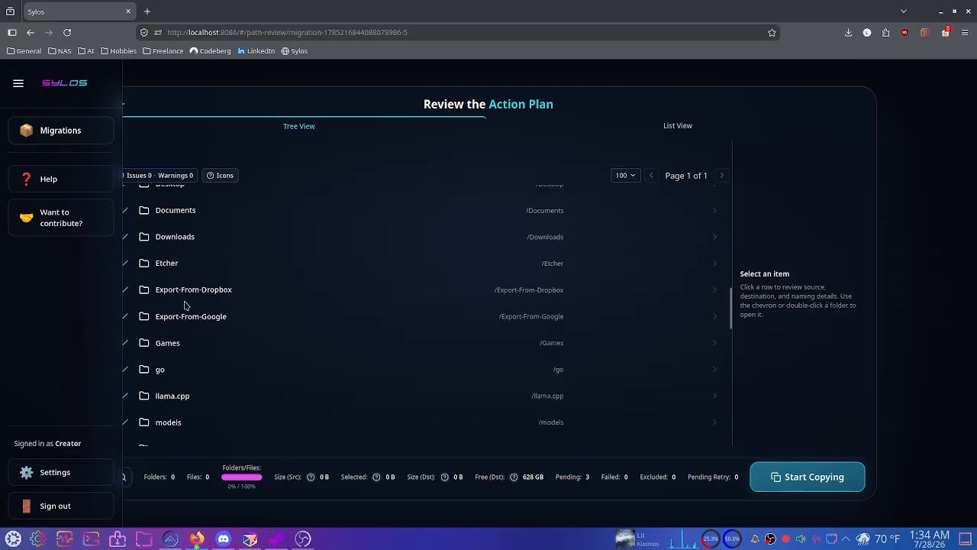
scroll(184, 305, "down", 8)
scroll(184, 294, "up", 3)
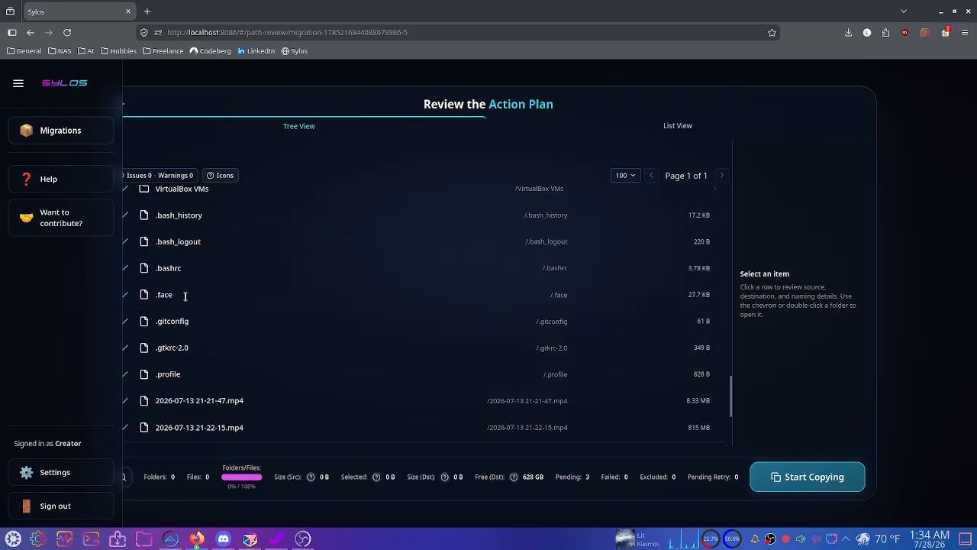
scroll(187, 296, "up", 3)
scroll(189, 297, "up", 3)
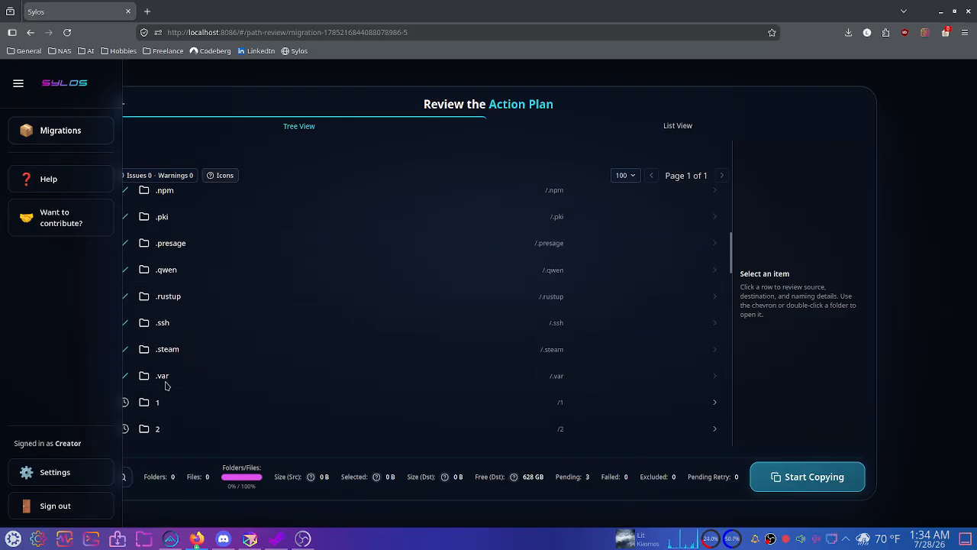
Collapse the navigation sidebar, then start copying the planned items and confirm the copy.
left_click(21, 85)
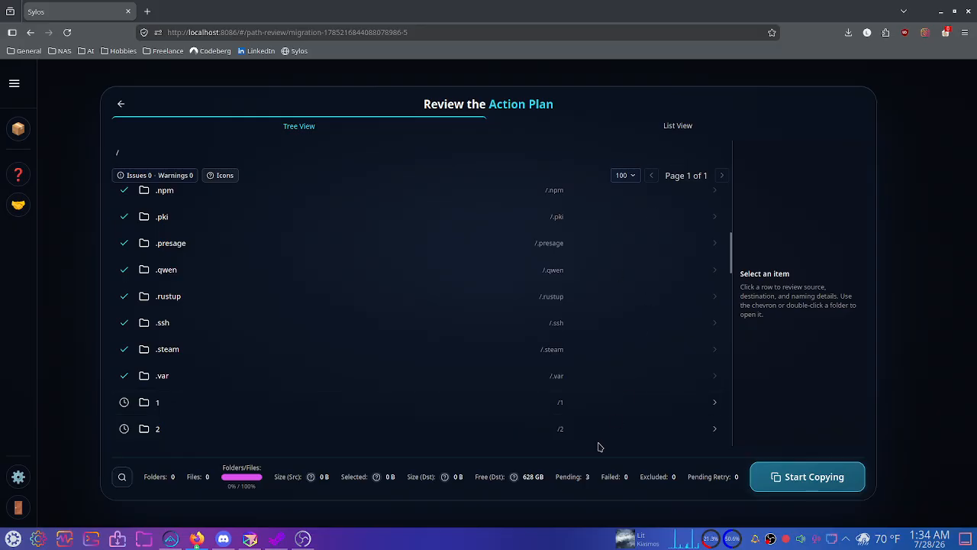
left_click(796, 484)
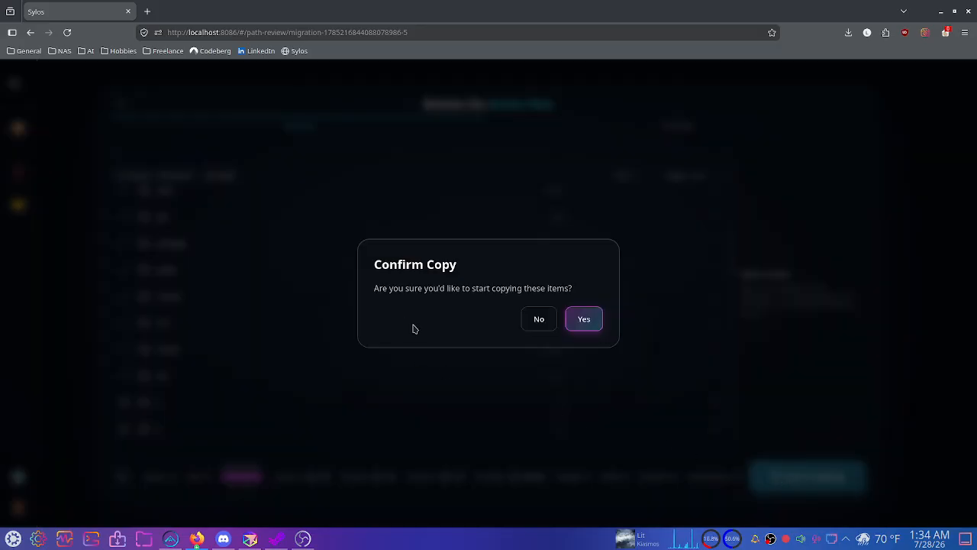
left_click(584, 319)
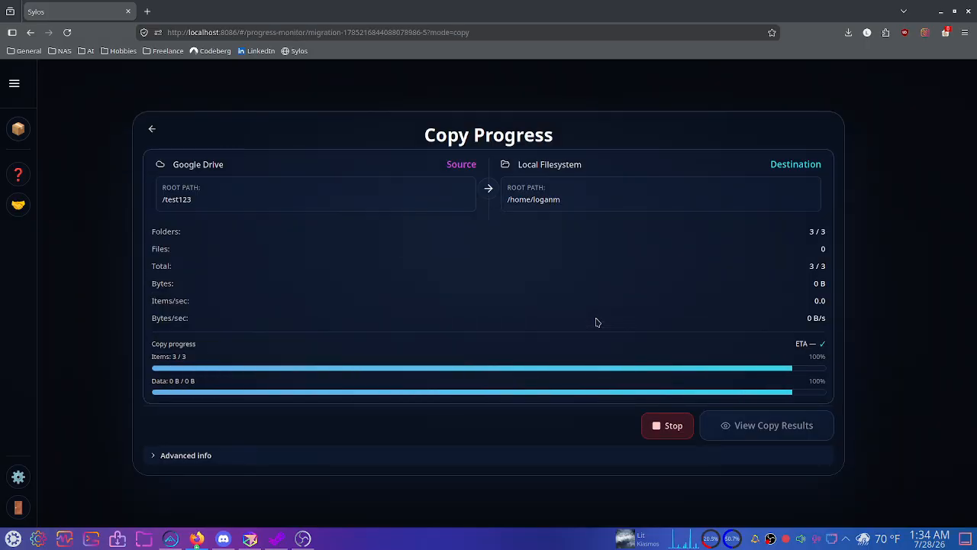
Review the copy results, locate folders 1 and 2, and check what the status icons mean.
left_click(761, 425)
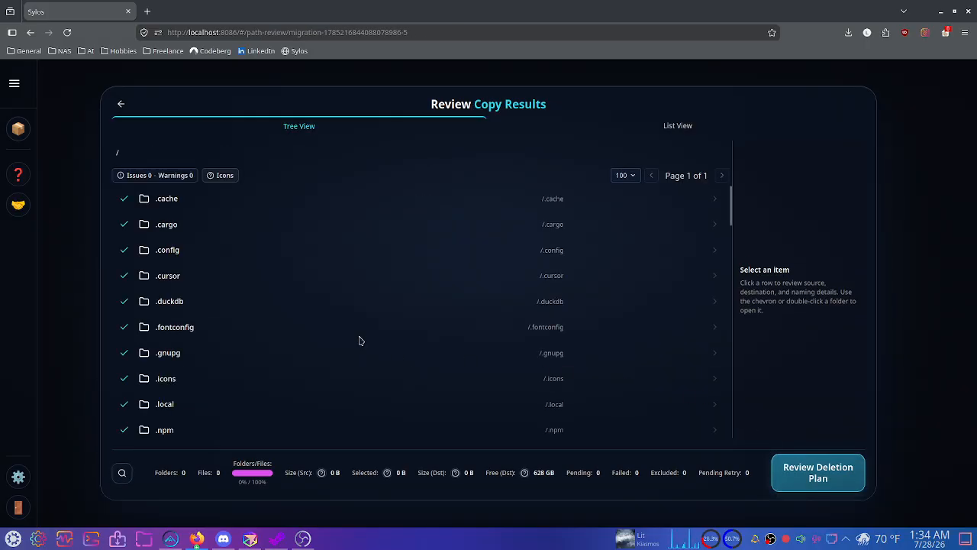
scroll(319, 306, "down", 5)
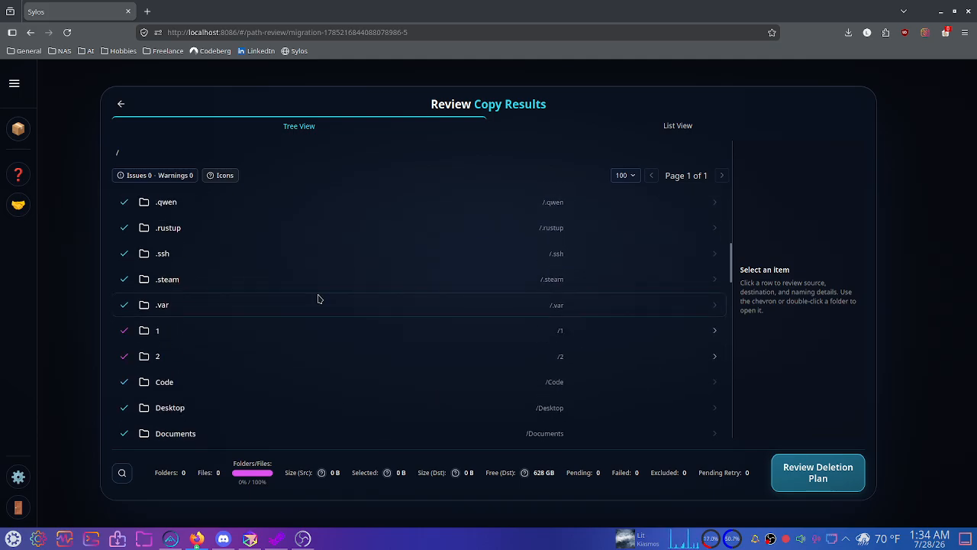
left_click(225, 180)
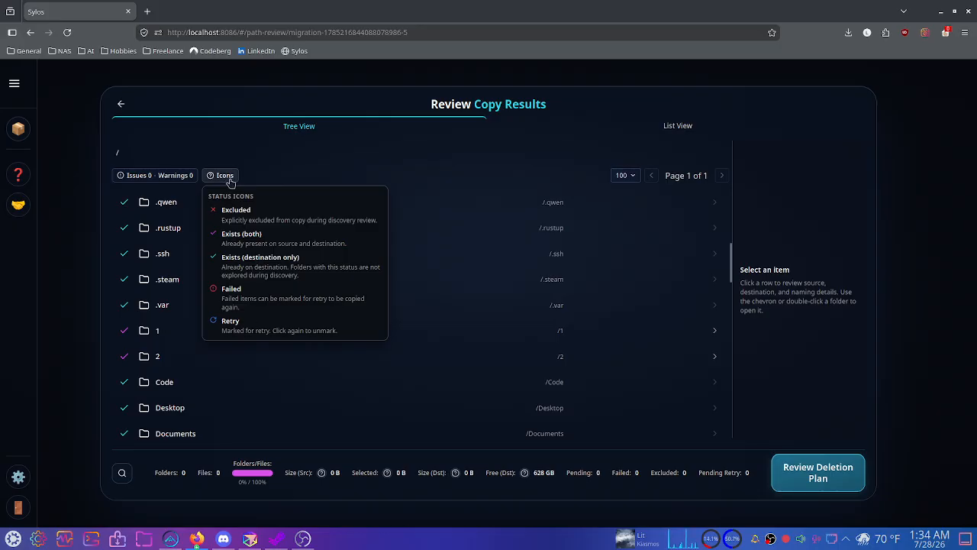
left_click(227, 178)
left_click(228, 178)
left_click(228, 178)
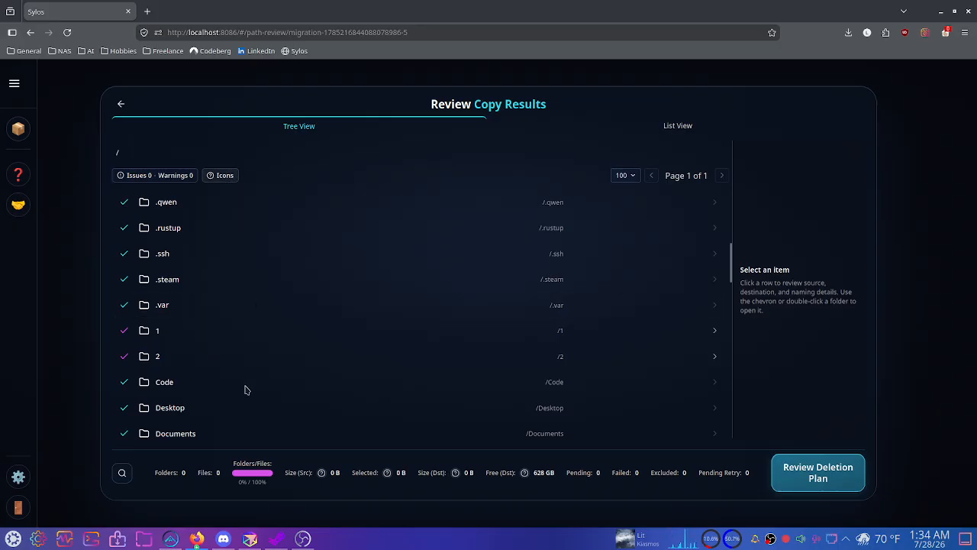
Open the source deletion plan and exclude subfolder a inside folder 1 from removal.
left_click(828, 477)
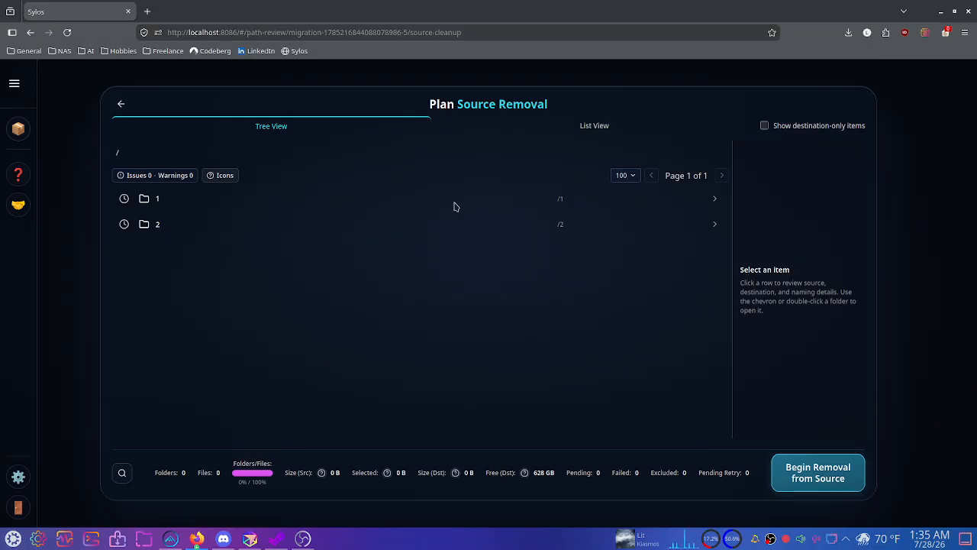
double_click(158, 198)
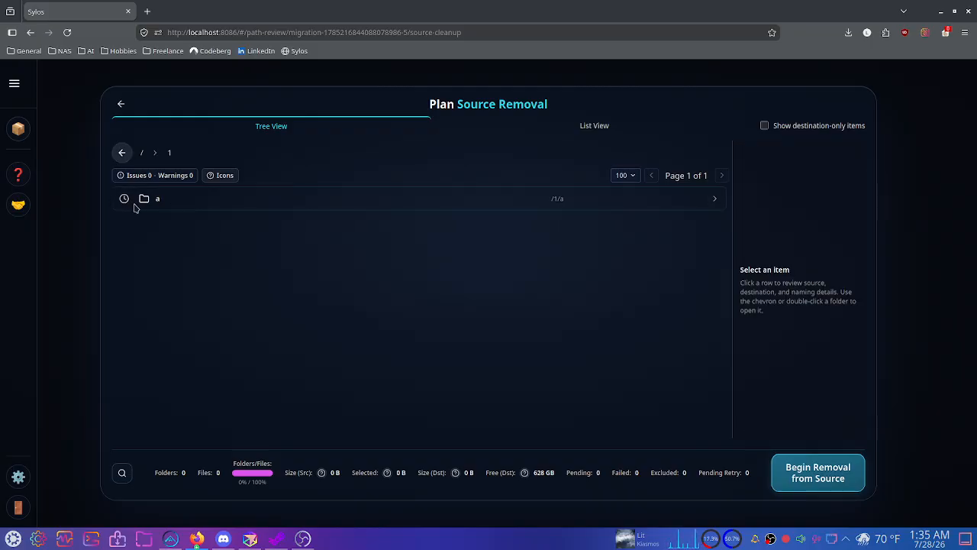
left_click(124, 198)
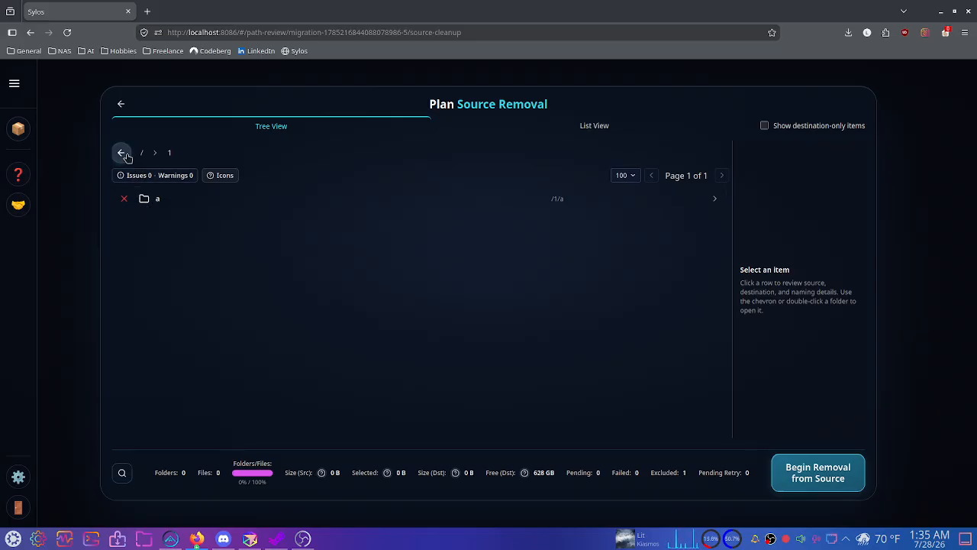
left_click(123, 198)
left_click(124, 199)
left_click(121, 152)
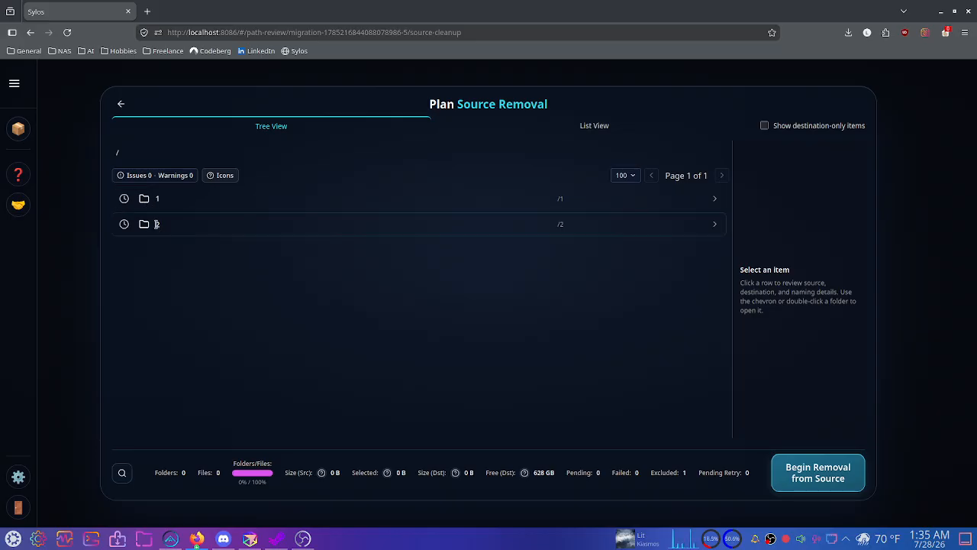
double_click(151, 200)
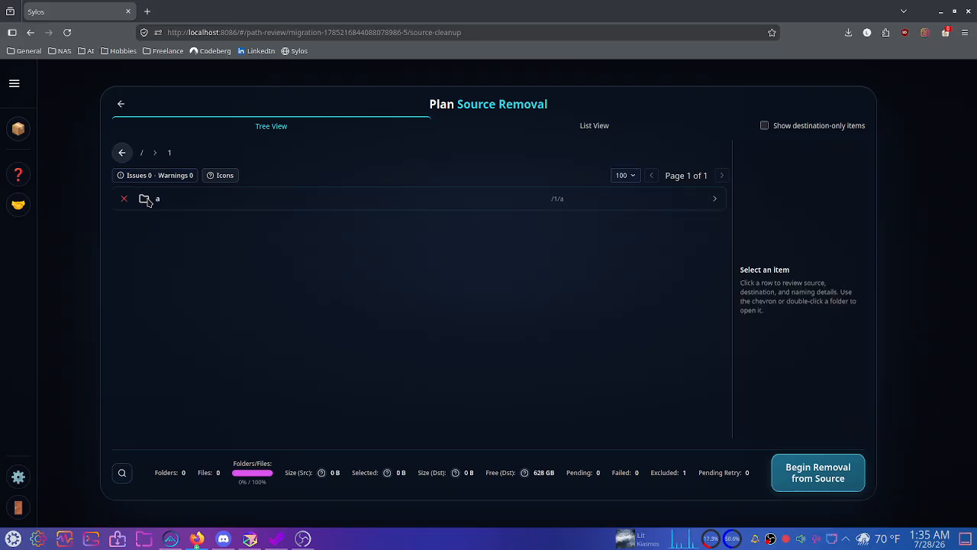
left_click(122, 152)
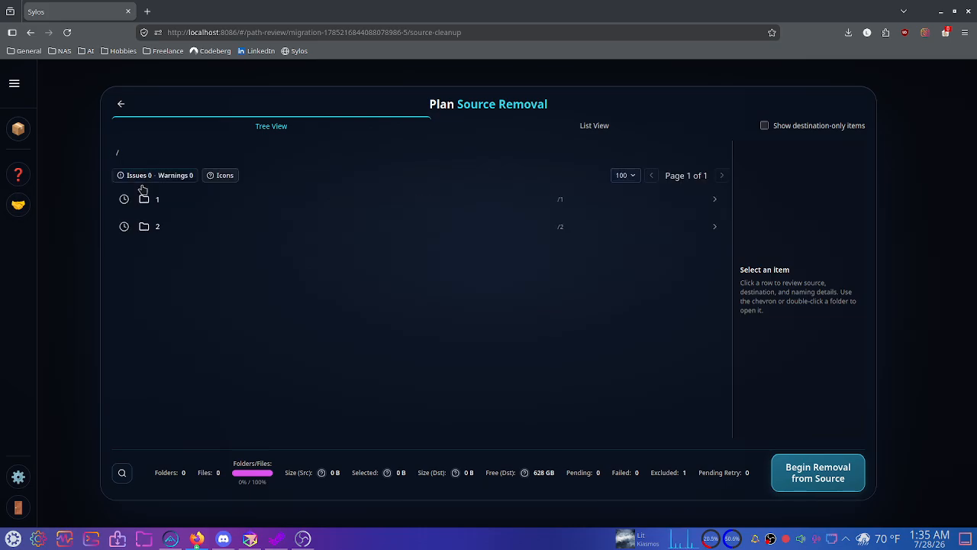
Exclude folder 1 from source removal, including its subfolder a again and re-excluding it.
double_click(123, 200)
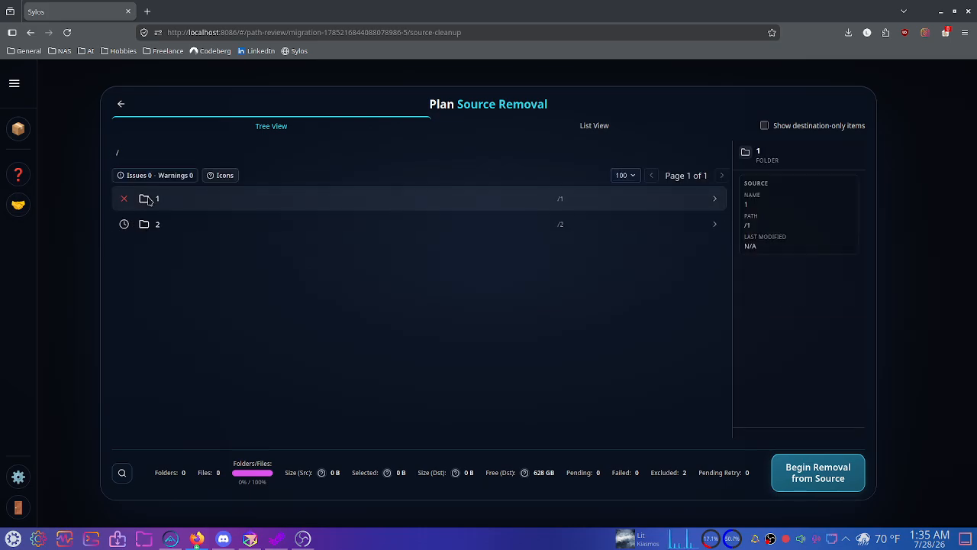
left_click(125, 199)
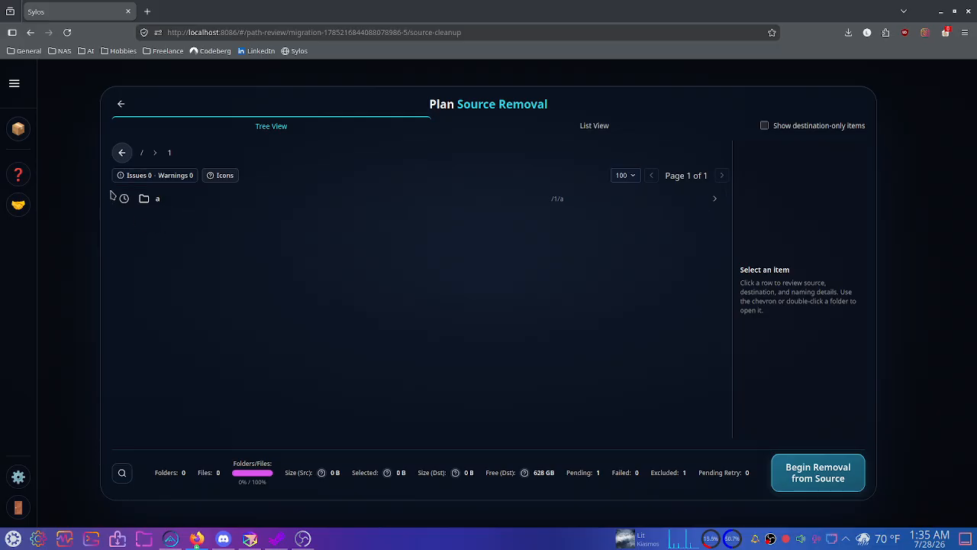
left_click(121, 152)
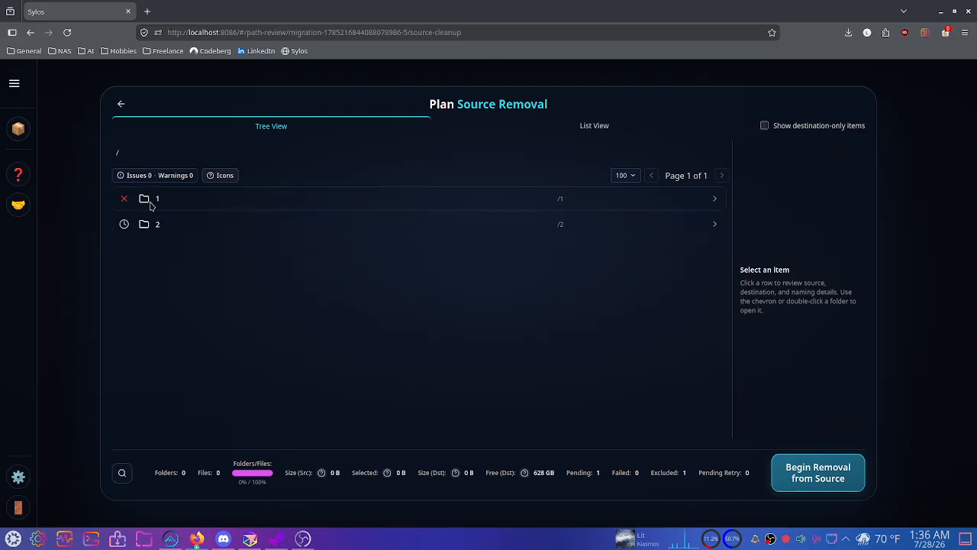
double_click(145, 200)
left_click(123, 199)
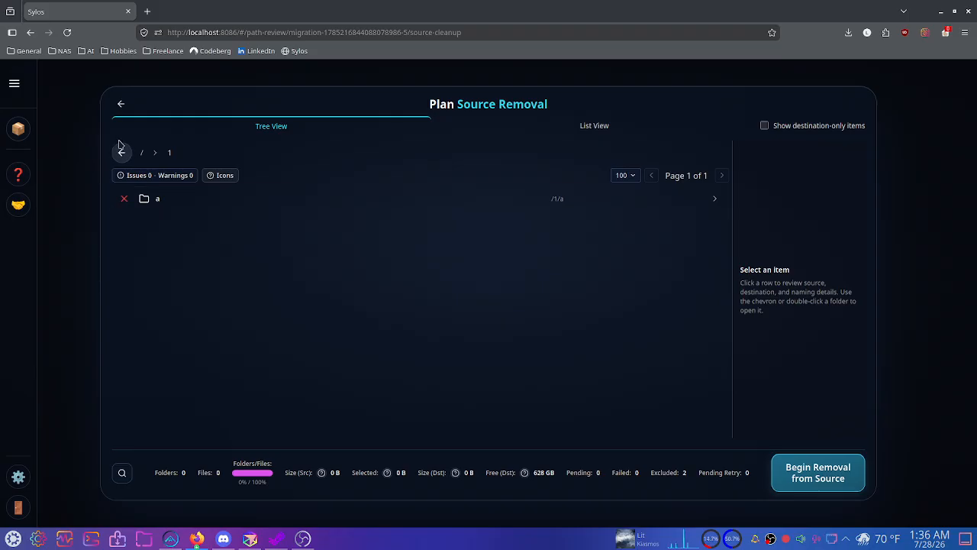
left_click(121, 152)
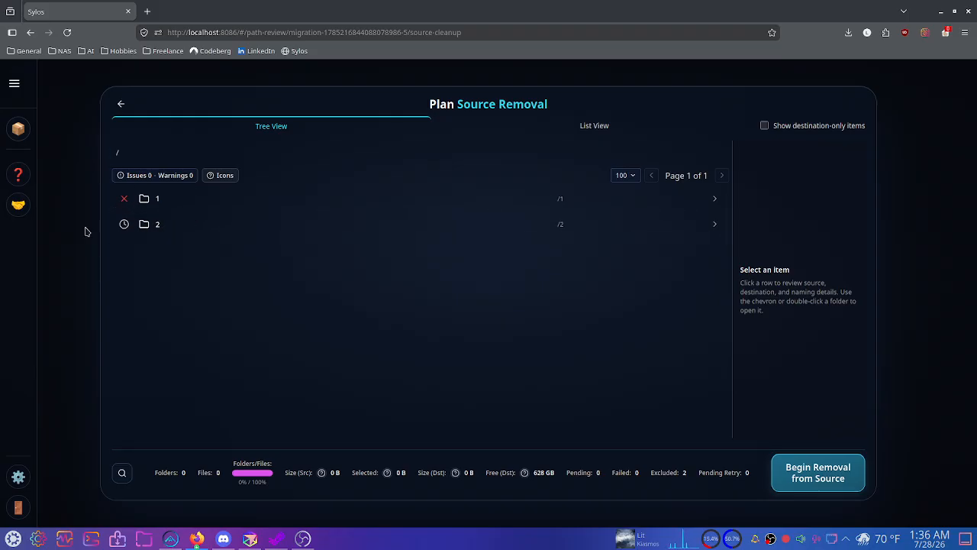
Start and confirm the removal of the planned items from the source, and locate folders 1 and 2 in the removal results.
left_click(809, 469)
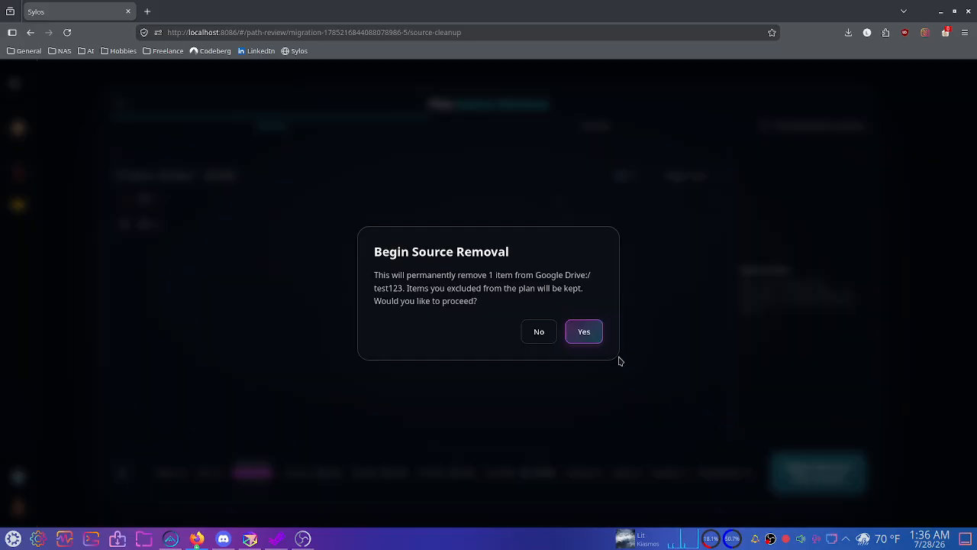
left_click(596, 341)
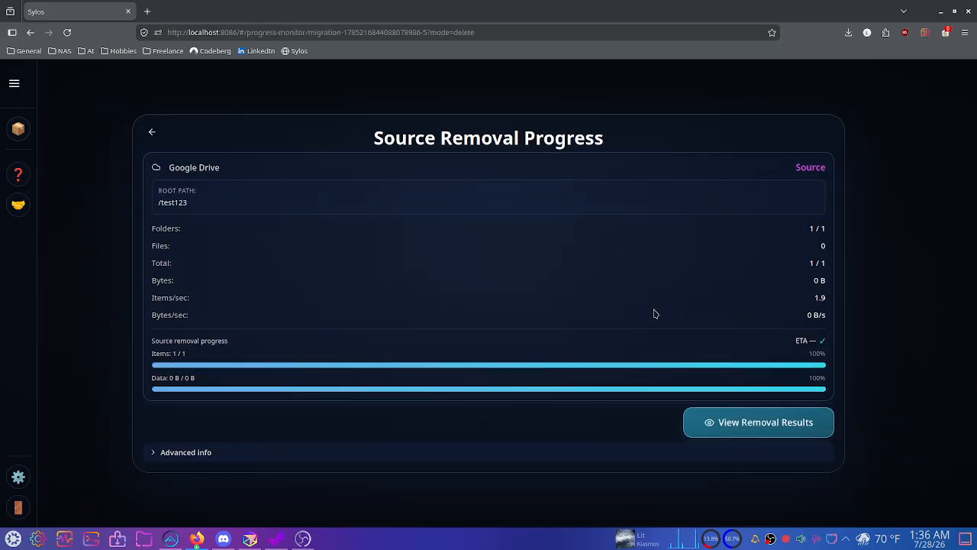
left_click(790, 432)
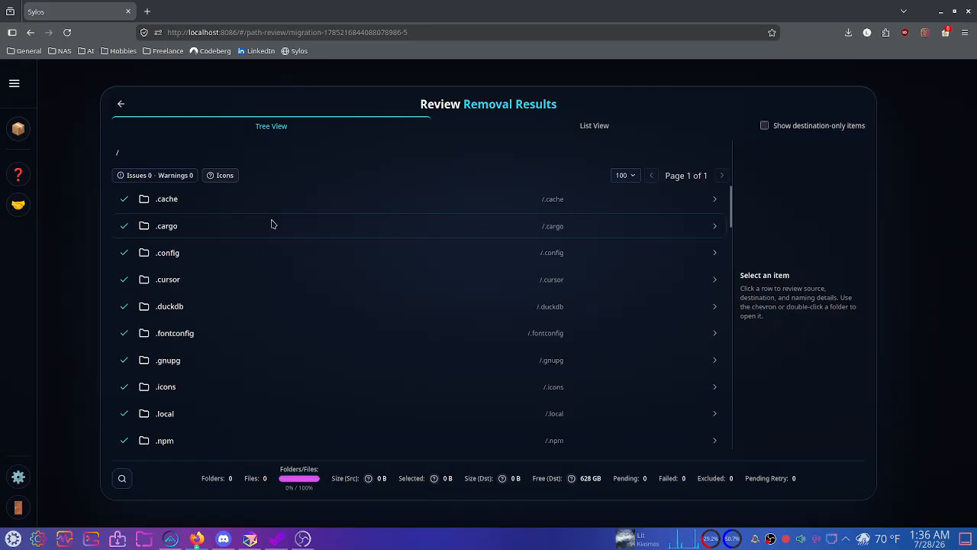
scroll(268, 251, "down", 10)
scroll(269, 251, "up", 3)
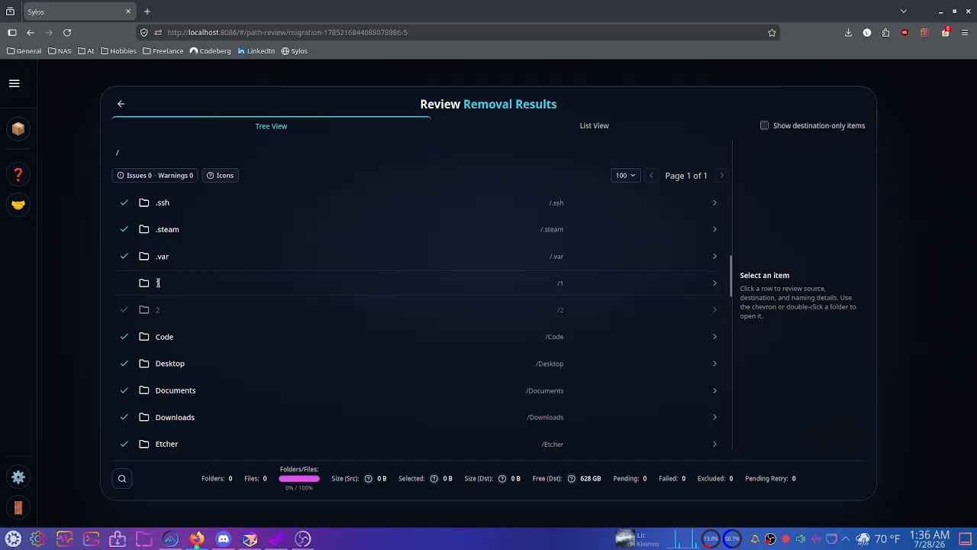
Open drive.google.com in a new browser tab and check the contents of the test123 folder in My Drive.
key("ctrl+t")
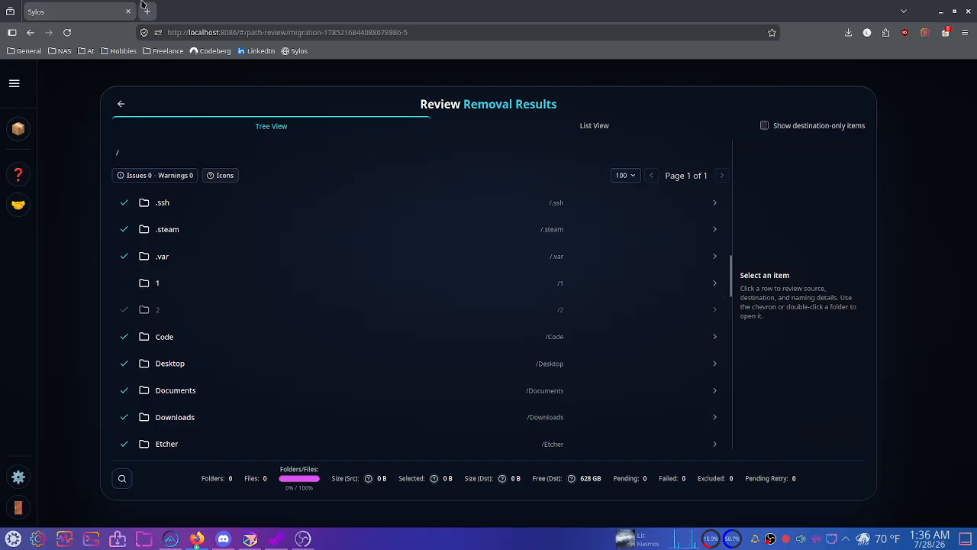
type("drive.google.com/")
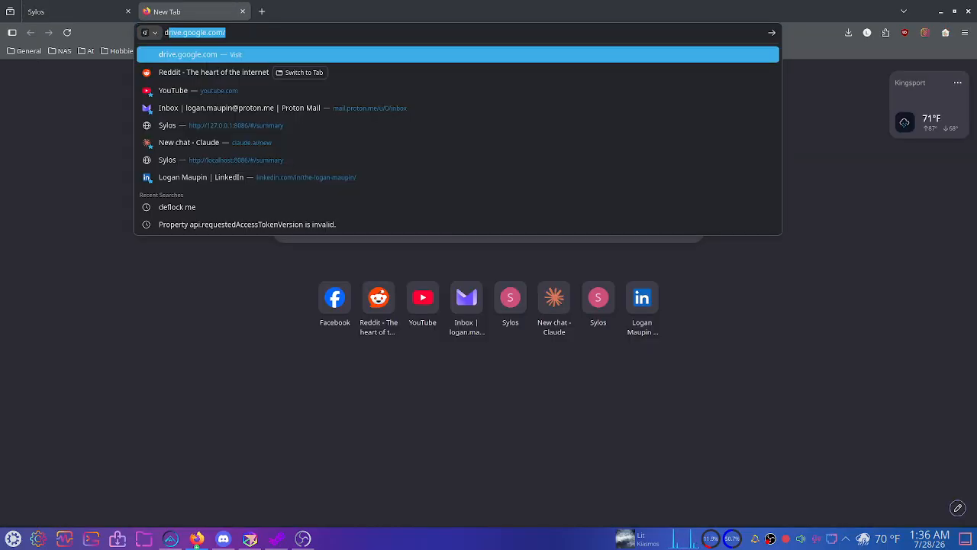
key("Return")
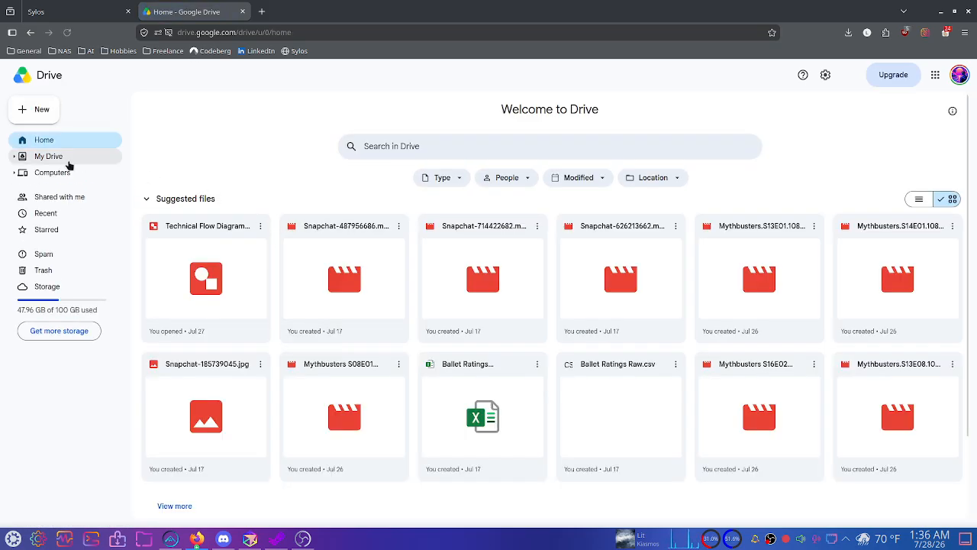
left_click(56, 156)
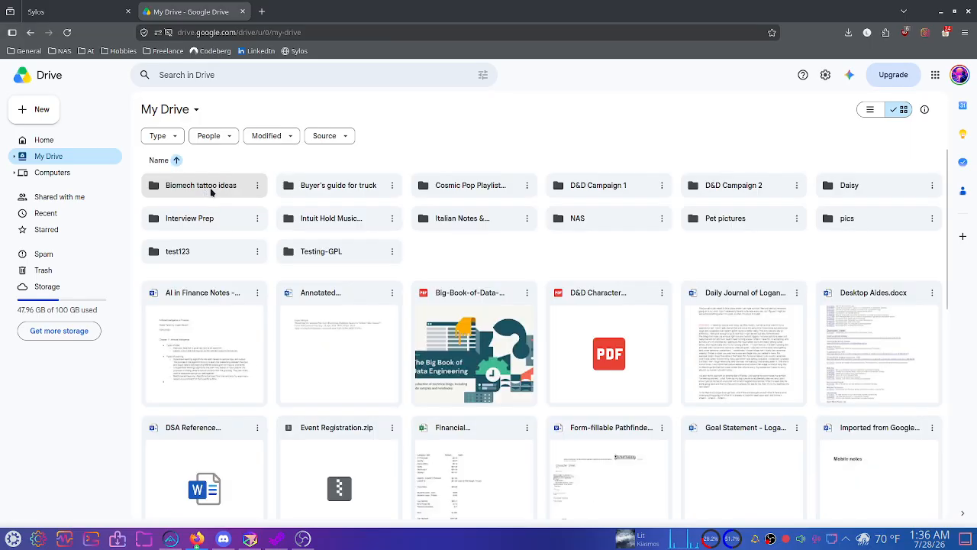
double_click(190, 251)
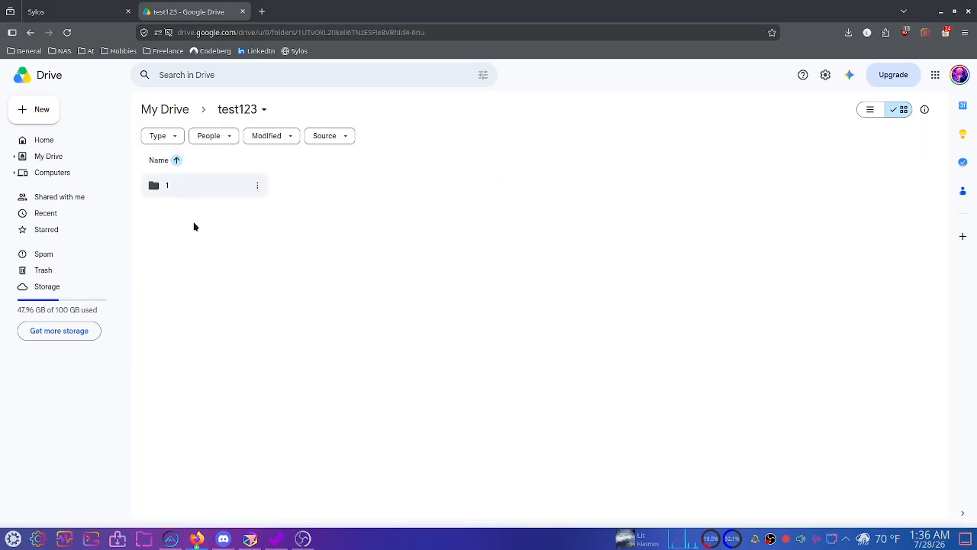
Return to Sylos, inspect the copied folders 2 and 1 under Home in the Dolphin file manager, and close its window.
left_click(69, 11)
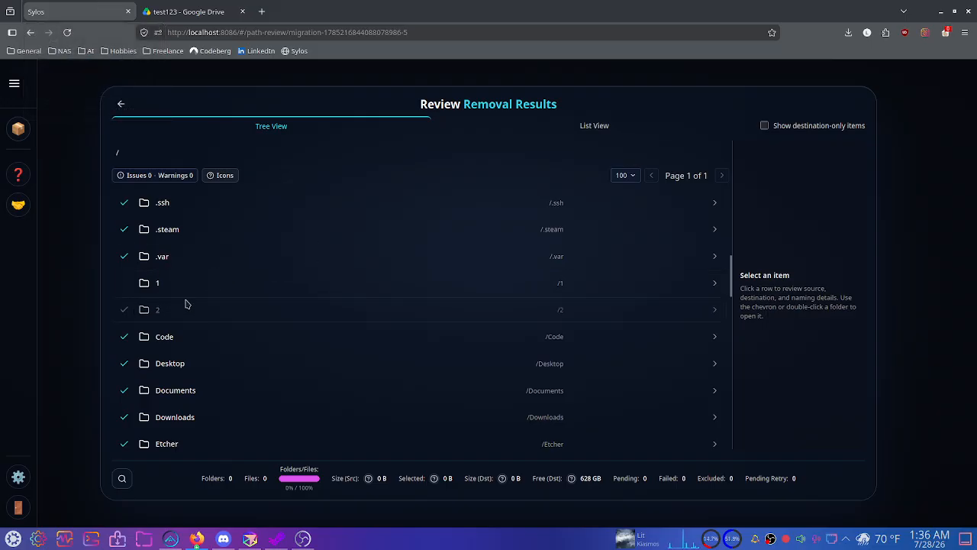
left_click(143, 538)
left_click(321, 149)
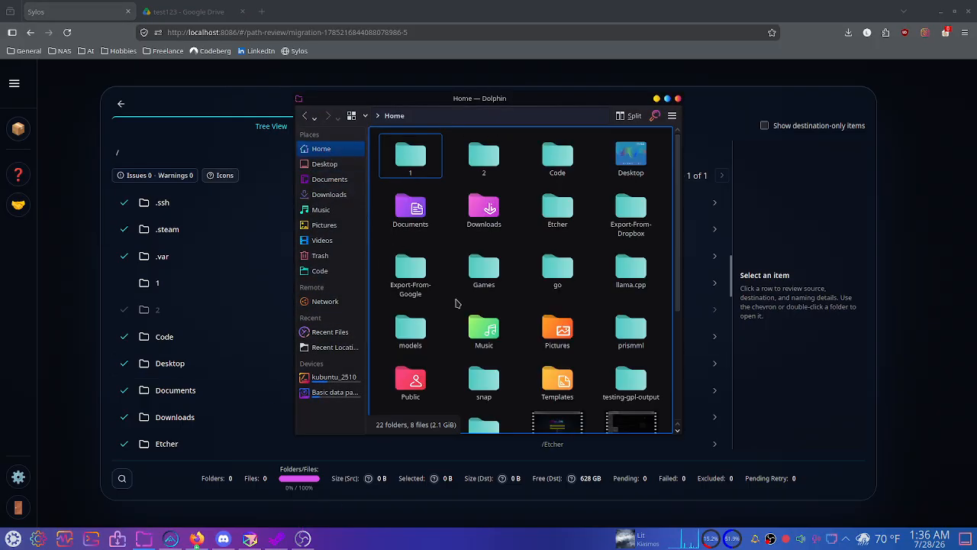
double_click(481, 161)
left_click(394, 115)
double_click(410, 157)
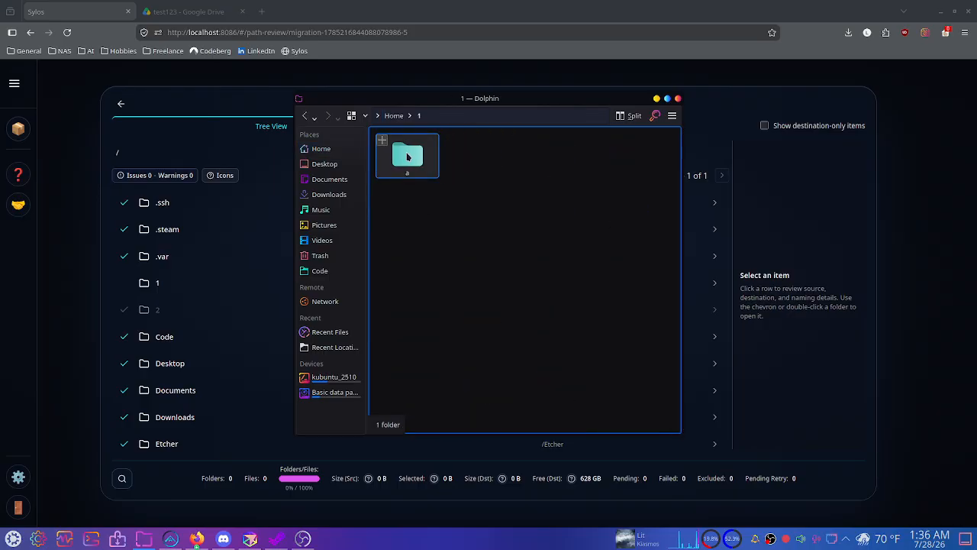
left_click(394, 115)
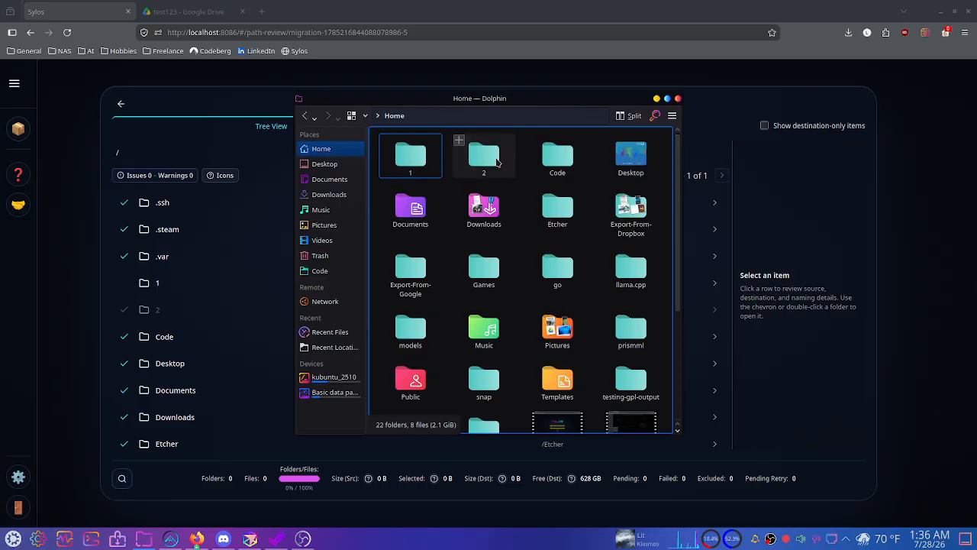
left_click(677, 100)
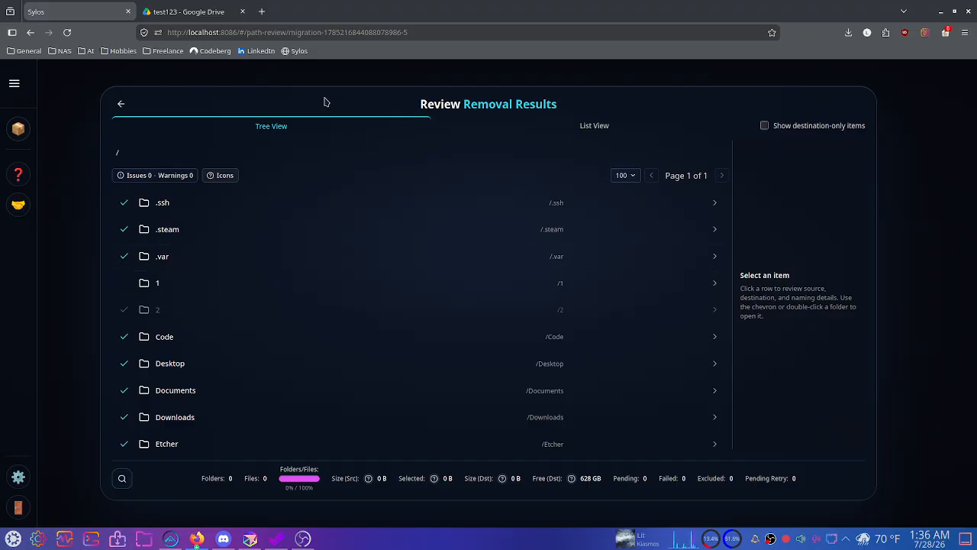
Look at the test123 folder in Google Drive once more and close its browser tab.
left_click(229, 11)
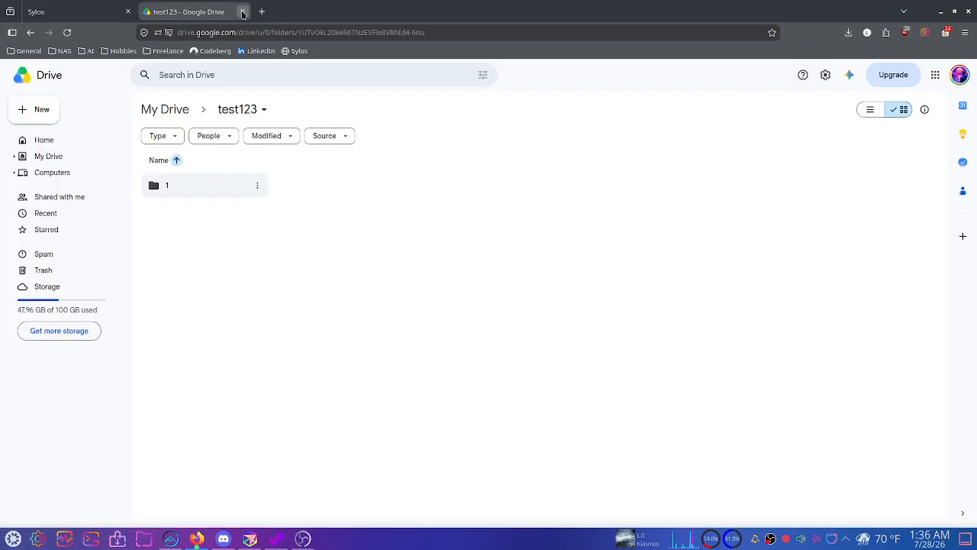
left_click(243, 13)
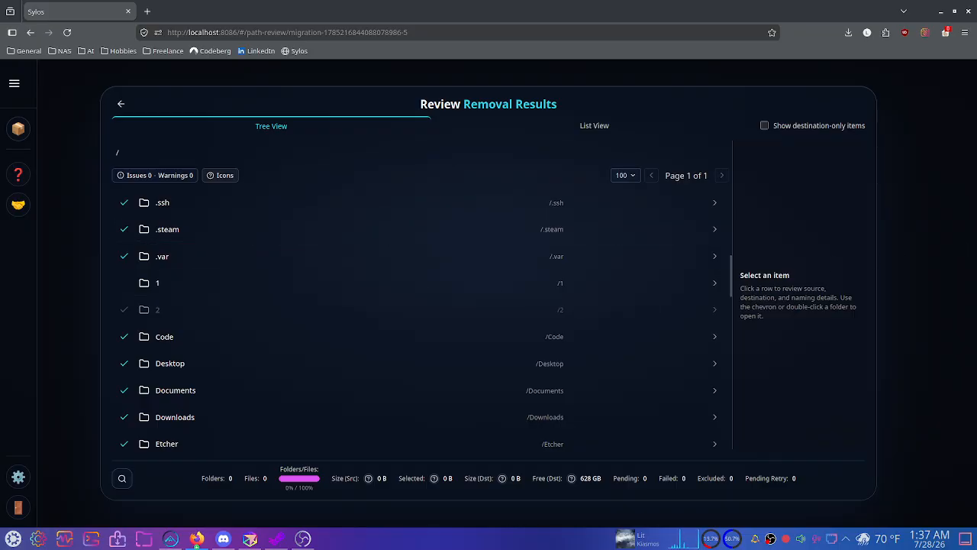
left_click(770, 538)
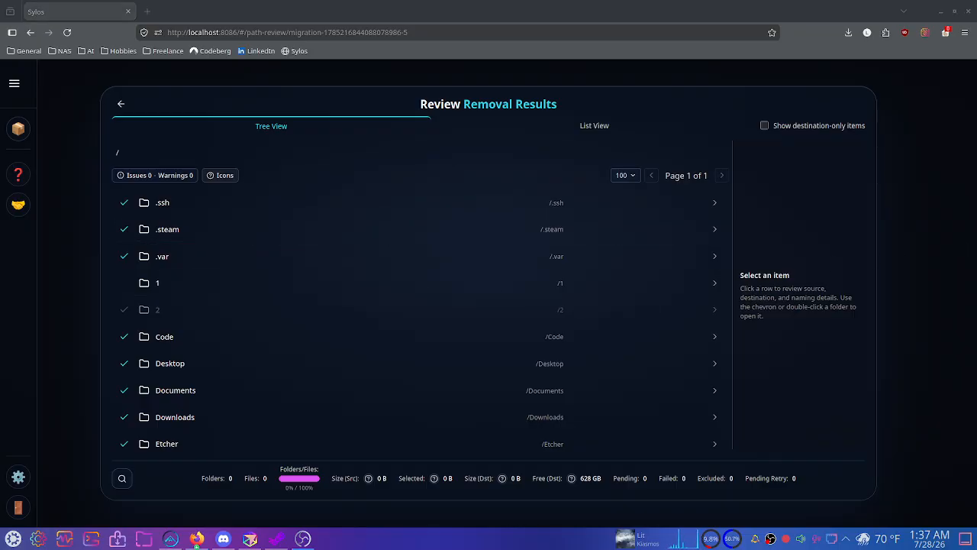